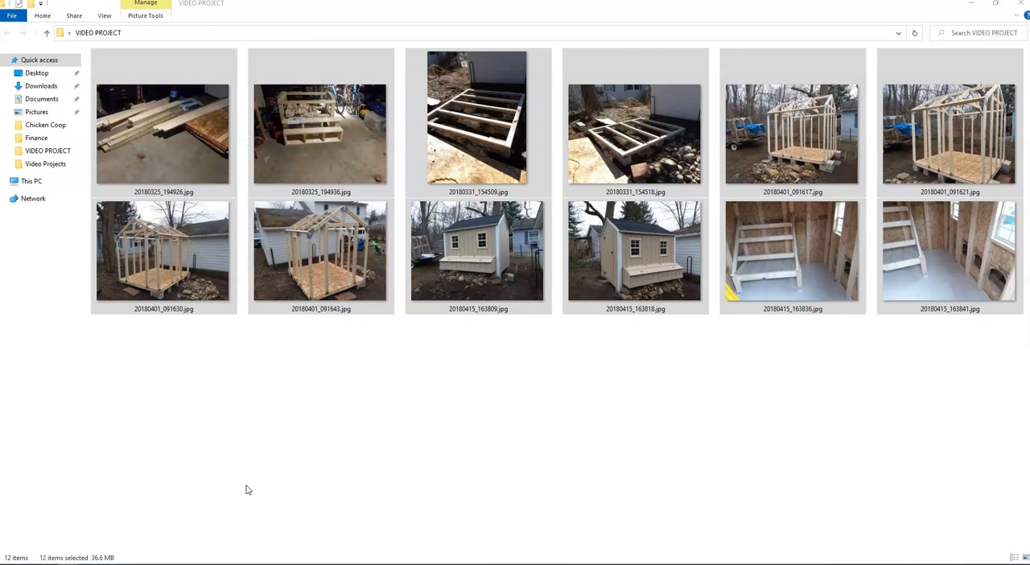
# Step: Create a new video in Photos from all the pictures in the VIDEO PROJECT folder
pyautogui.click(248, 490)
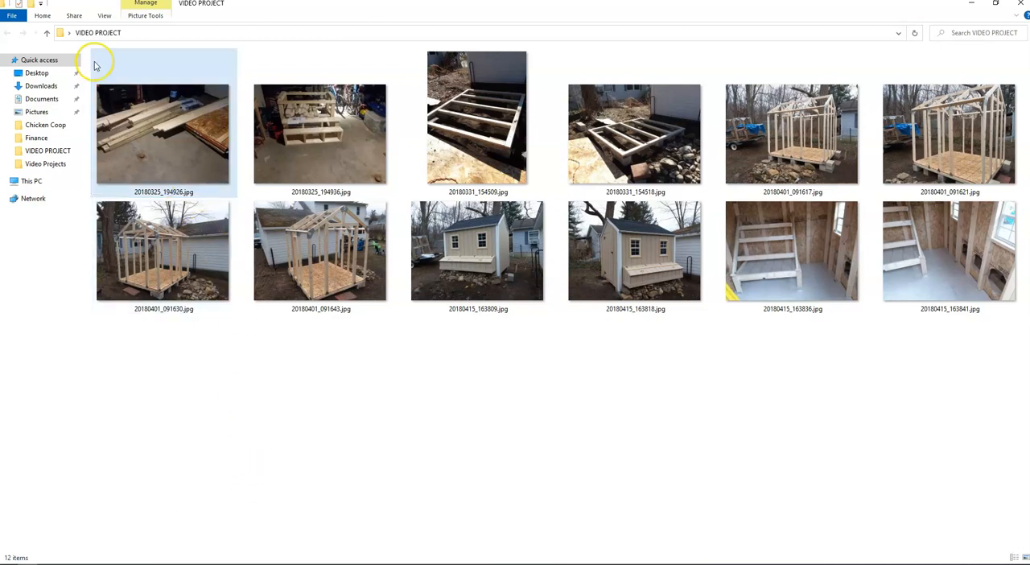
pyautogui.press('ctrl')
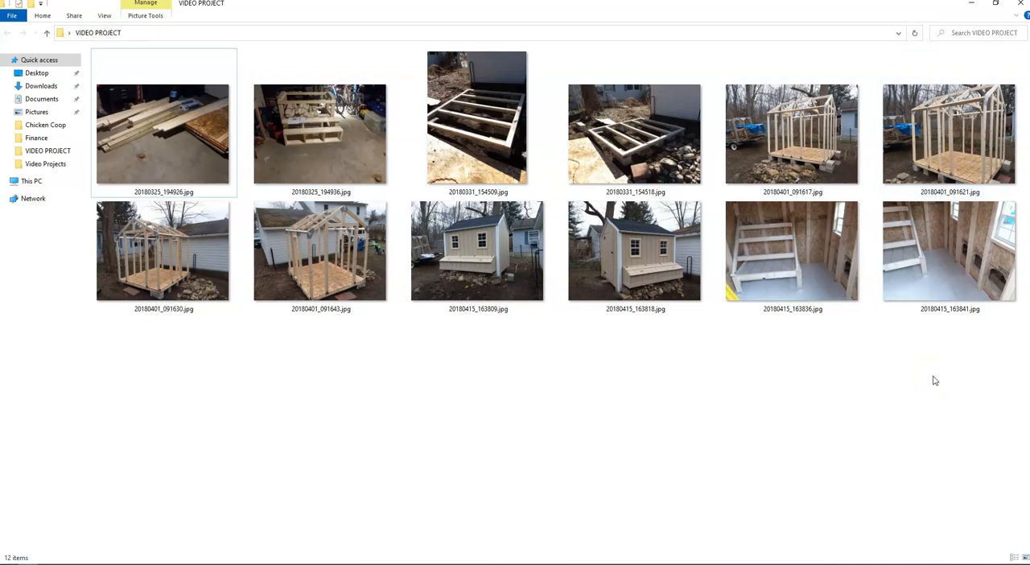
pyautogui.hotkey('ctrl', 'a')
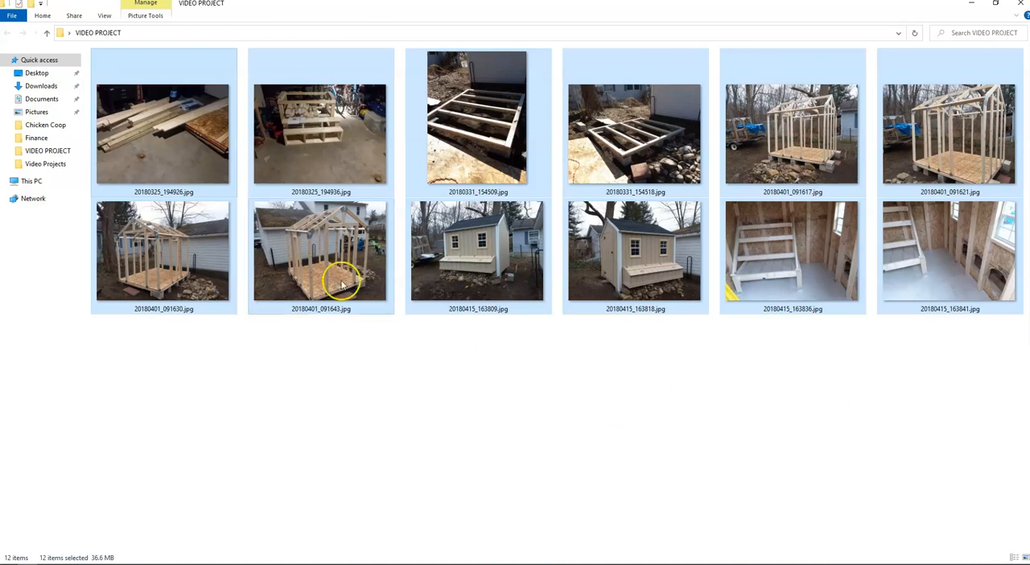
pyautogui.rightClick(171, 157)
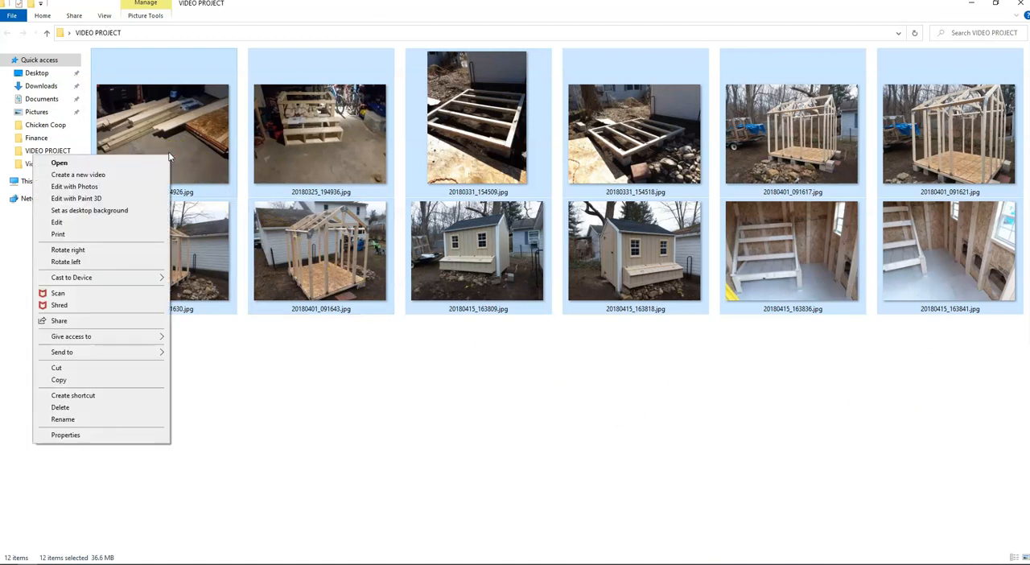
pyautogui.click(115, 176)
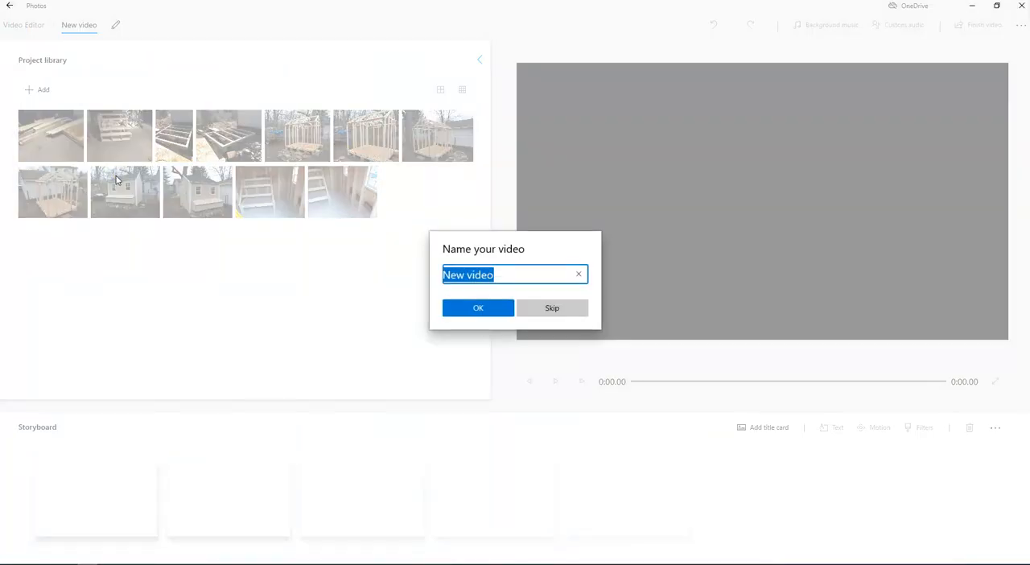
# Step: Name the new video Chicken Coop
pyautogui.write('Chicken')
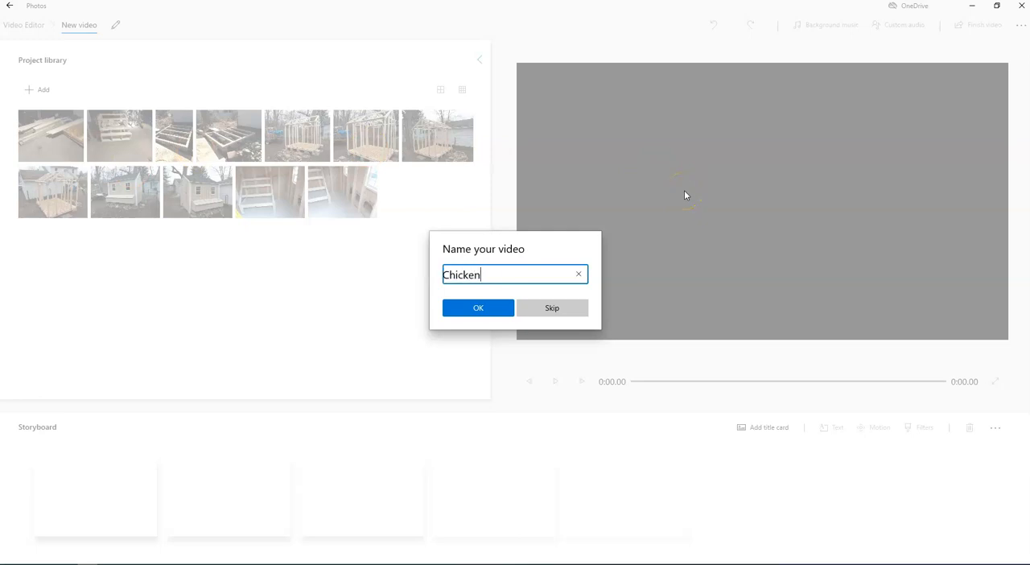
pyautogui.write(' Coop')
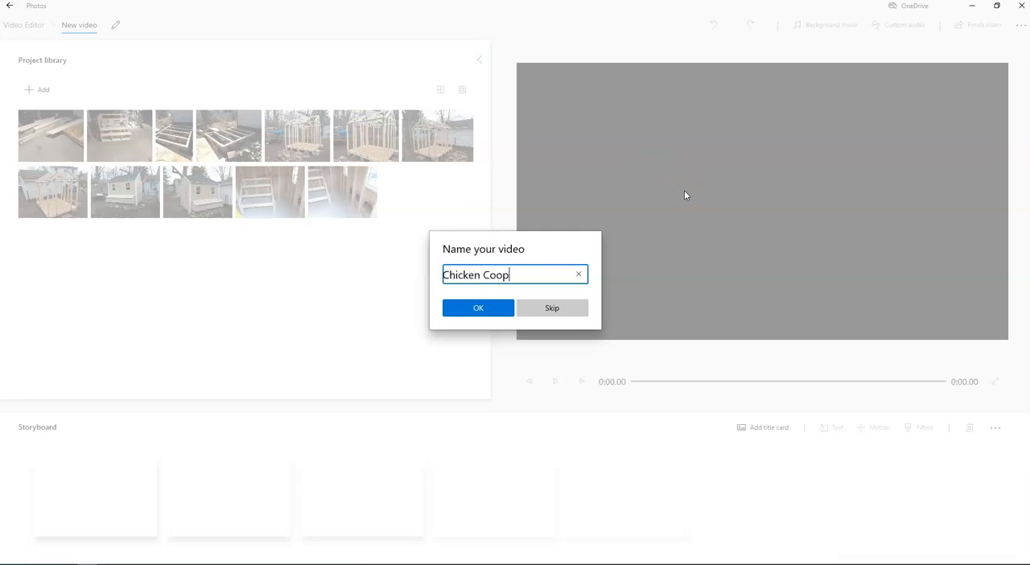
pyautogui.click(494, 313)
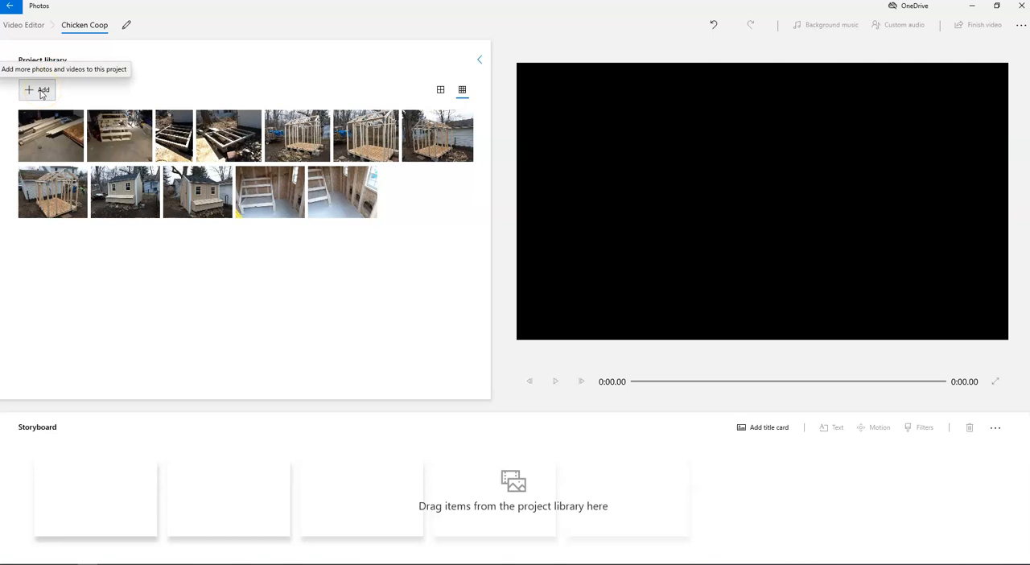
pyautogui.click(42, 94)
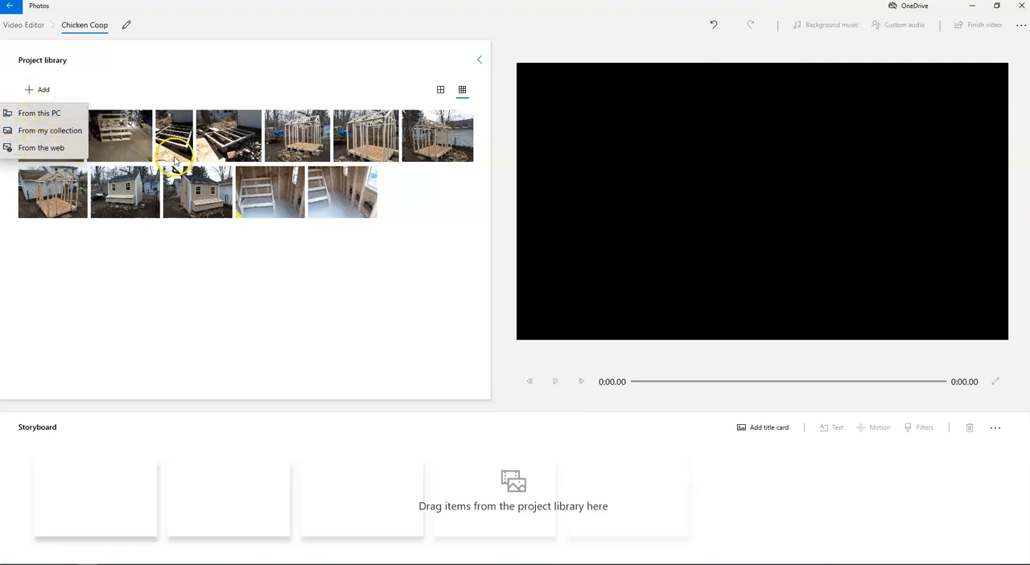
pyautogui.click(409, 219)
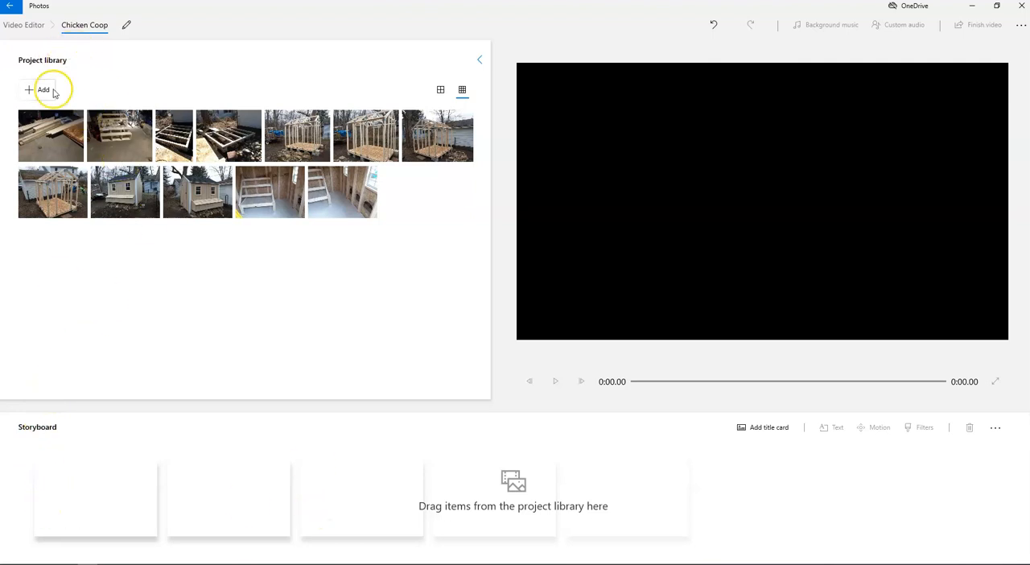
pyautogui.moveTo(50, 129)
pyautogui.mouseDown()
pyautogui.moveTo(108, 524)
pyautogui.moveTo(140, 510)
pyautogui.moveTo(127, 362)
pyautogui.moveTo(69, 131)
pyautogui.mouseUp()
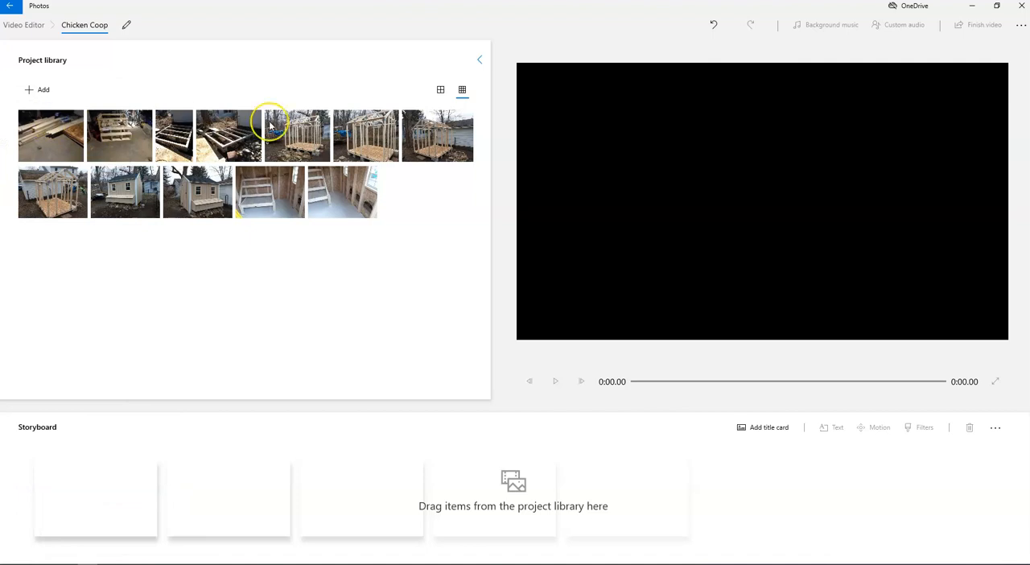
# Step: Place all the project library photos in the storyboard
pyautogui.click(48, 145)
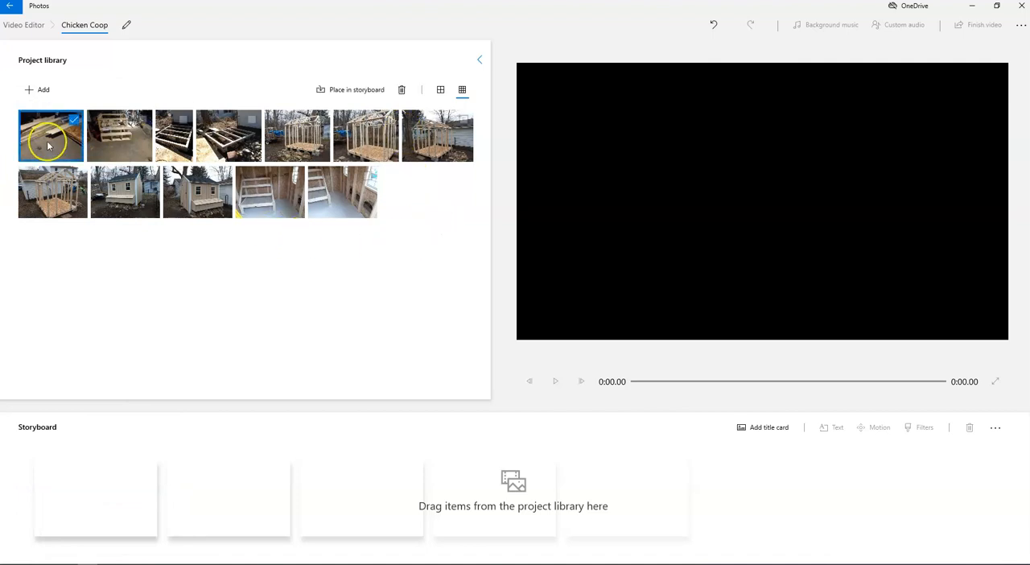
pyautogui.hotkey('ctrl', 'a')
pyautogui.moveTo(48, 145); pyautogui.dragTo(88, 143)
pyautogui.click(347, 91)
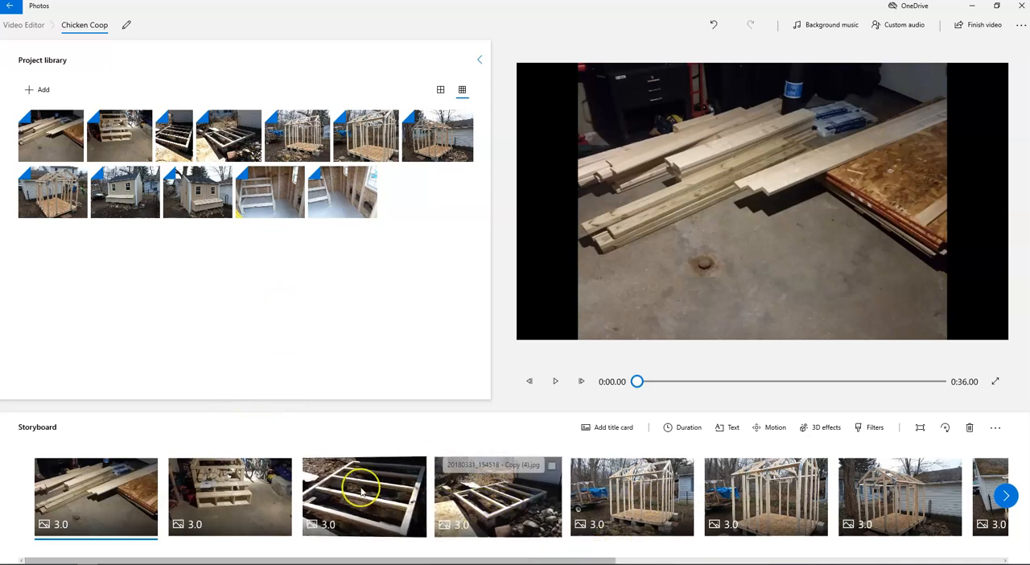
# Step: Move the third storyboard photo behind the fourth one, and put it back in third place
pyautogui.moveTo(392, 497); pyautogui.dragTo(546, 510)
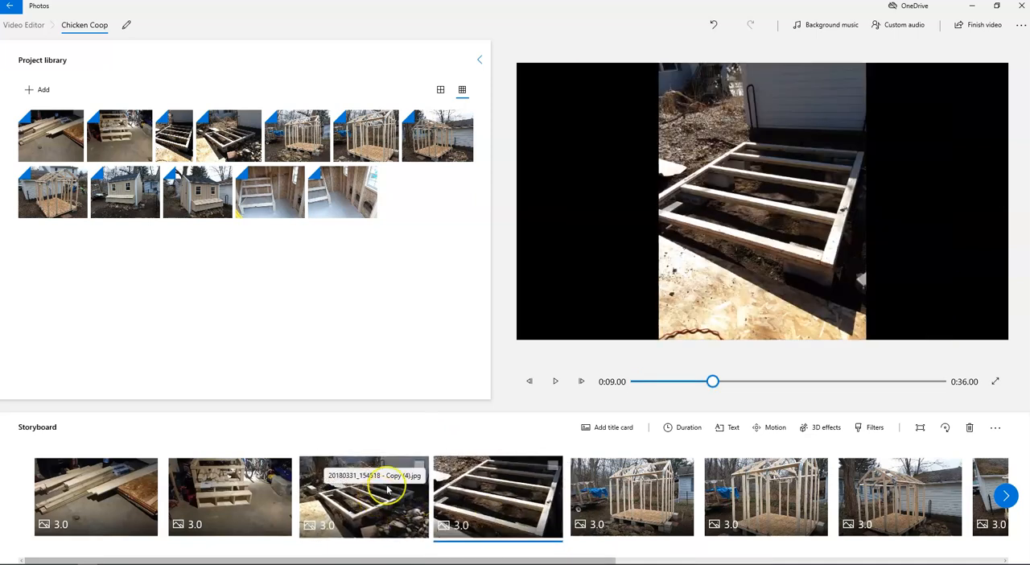
pyautogui.moveTo(482, 487); pyautogui.dragTo(375, 503)
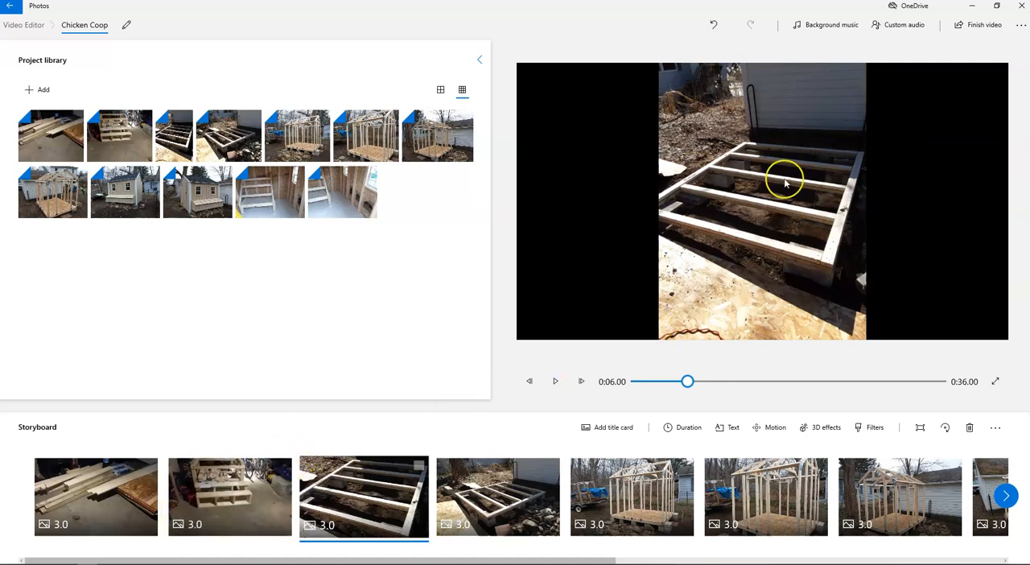
# Step: Play the video from the beginning through to the third photo to preview it, and pause it
pyautogui.moveTo(688, 382); pyautogui.dragTo(639, 381)
pyautogui.click(554, 382)
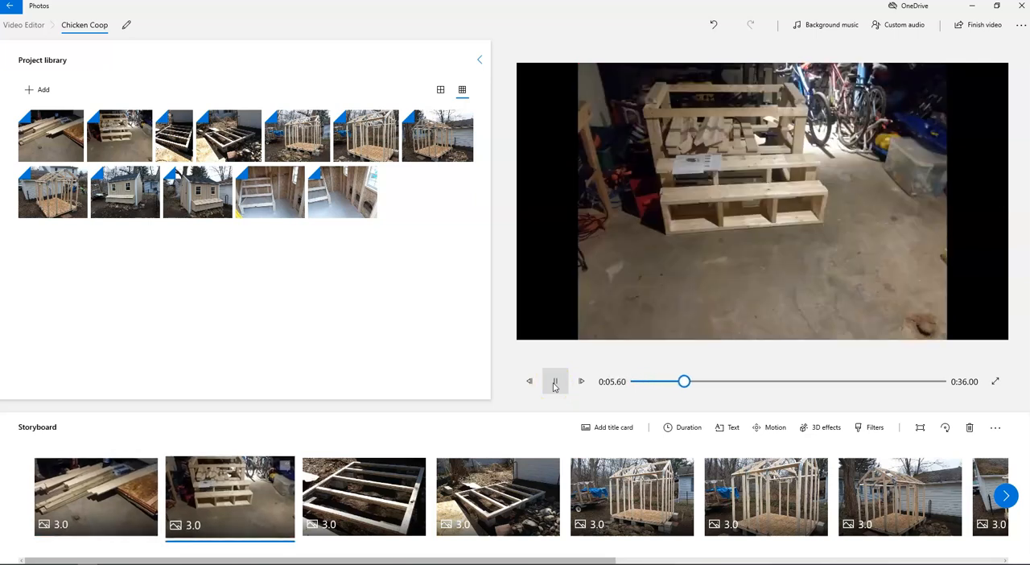
pyautogui.click(554, 383)
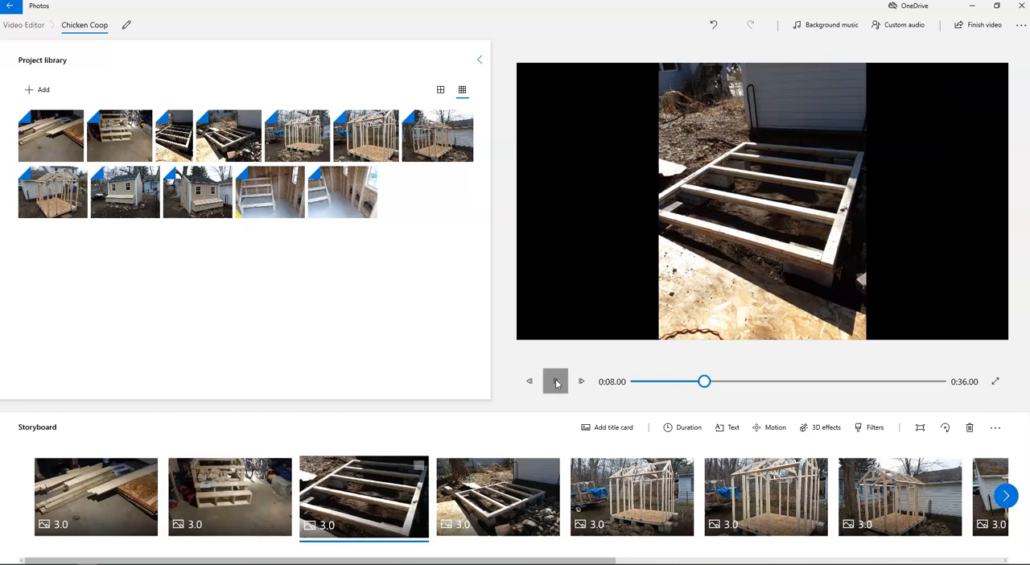
# Step: Set the duration of the first storyboard photo, the lumber pile, to 1 second
pyautogui.click(96, 493)
pyautogui.click(148, 466)
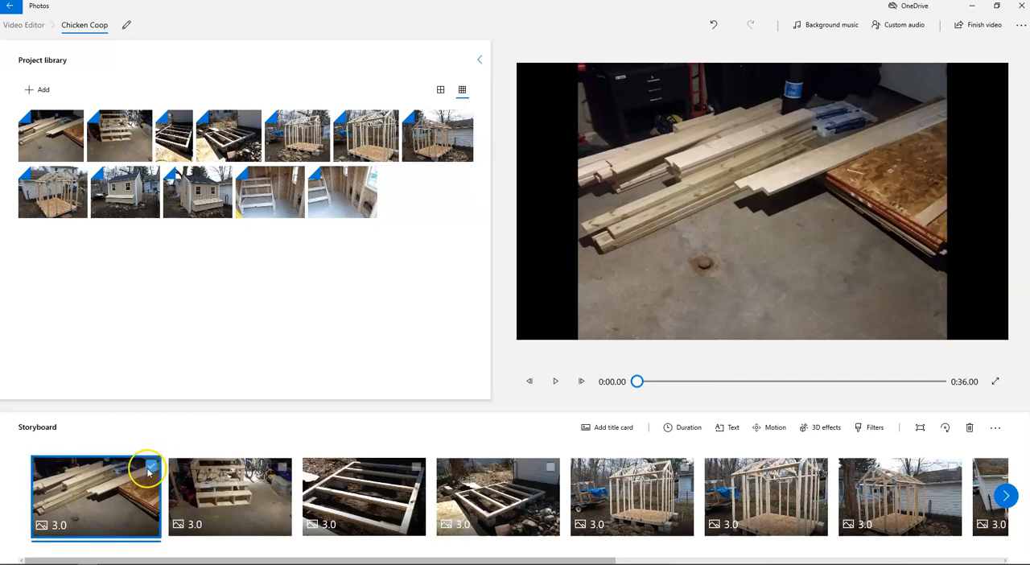
pyautogui.click(680, 431)
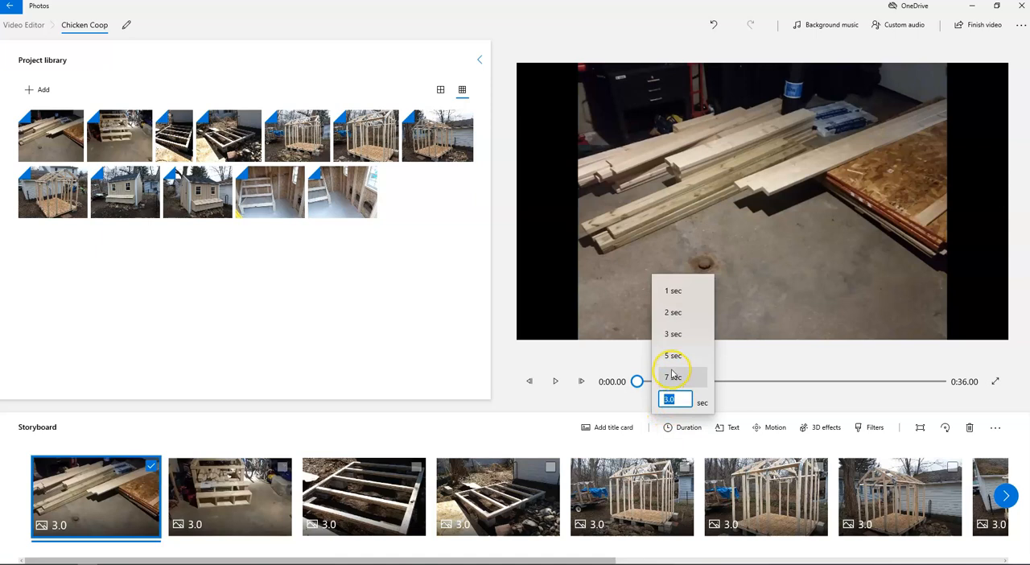
pyautogui.click(674, 291)
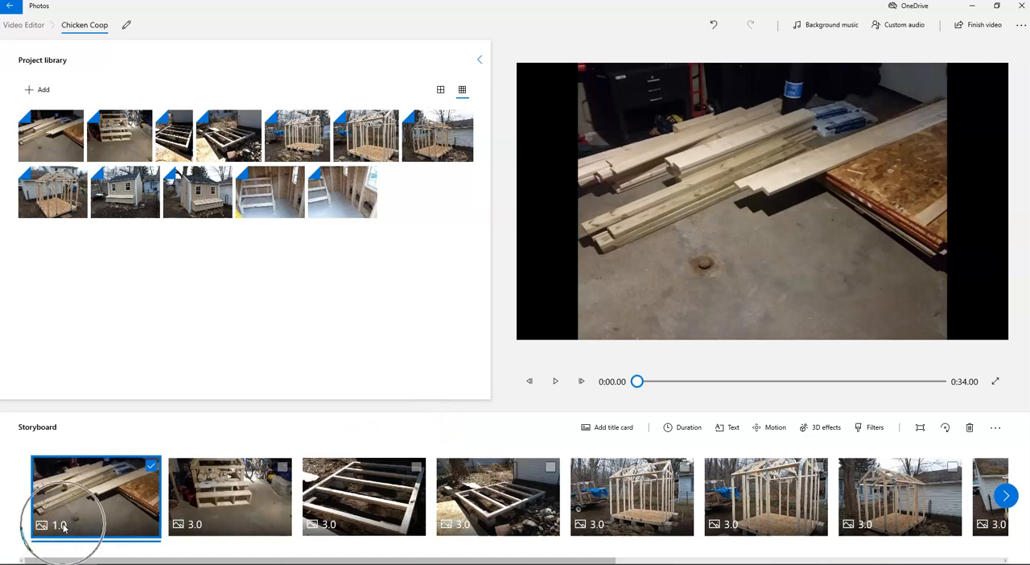
pyautogui.click(149, 466)
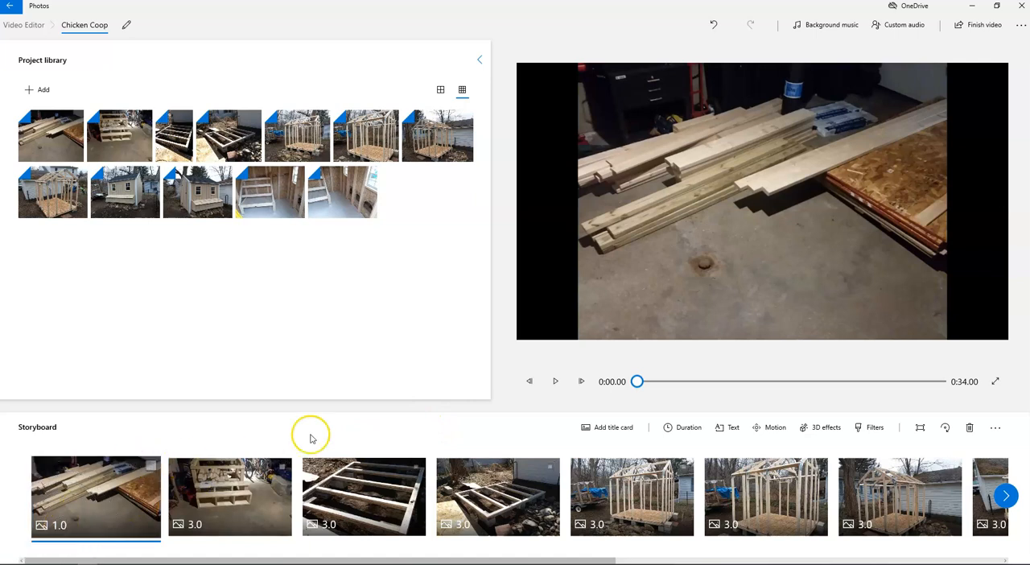
# Step: Preview the start of the video and undo the first photo's duration change
pyautogui.click(555, 382)
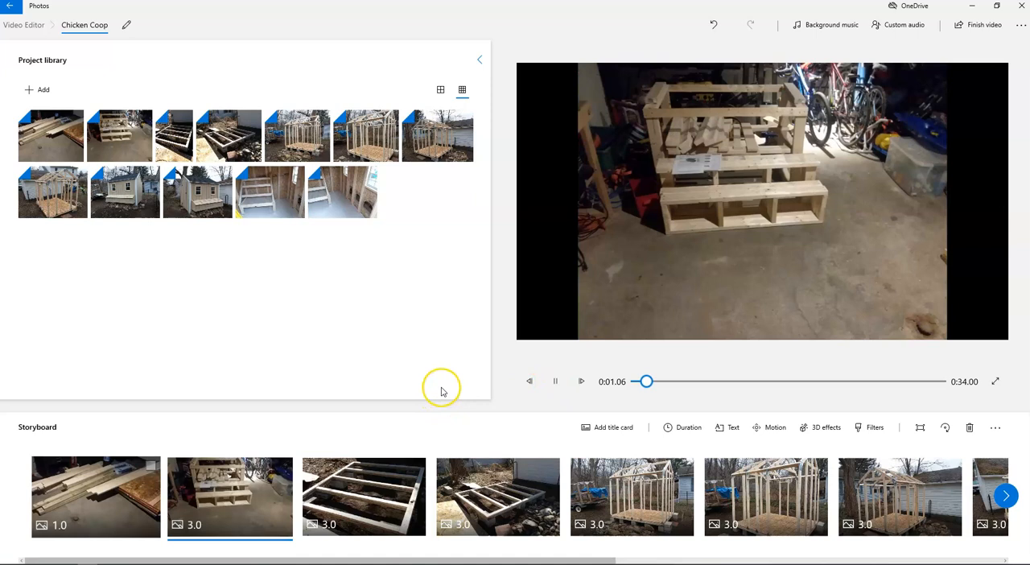
pyautogui.click(555, 381)
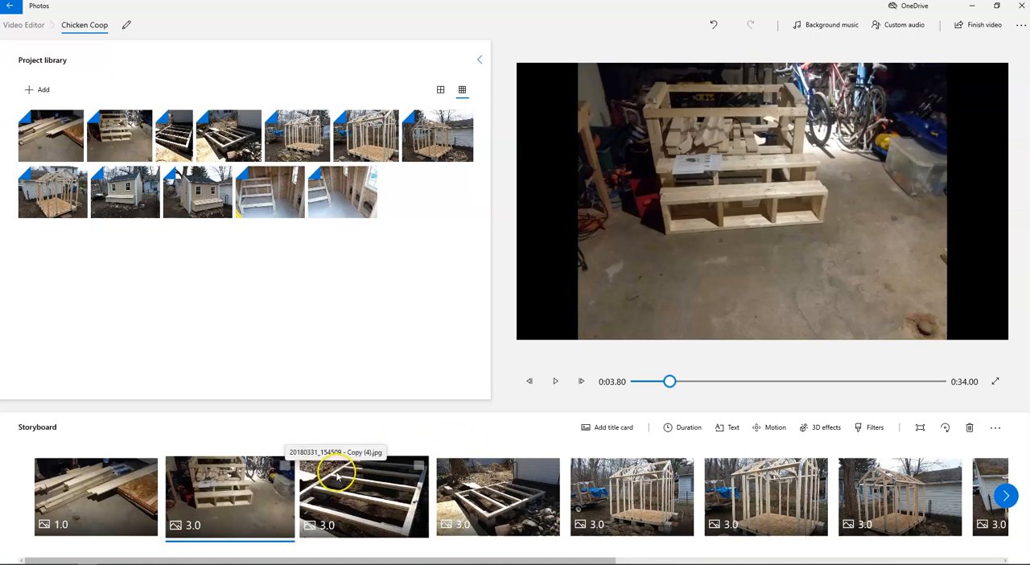
pyautogui.click(116, 498)
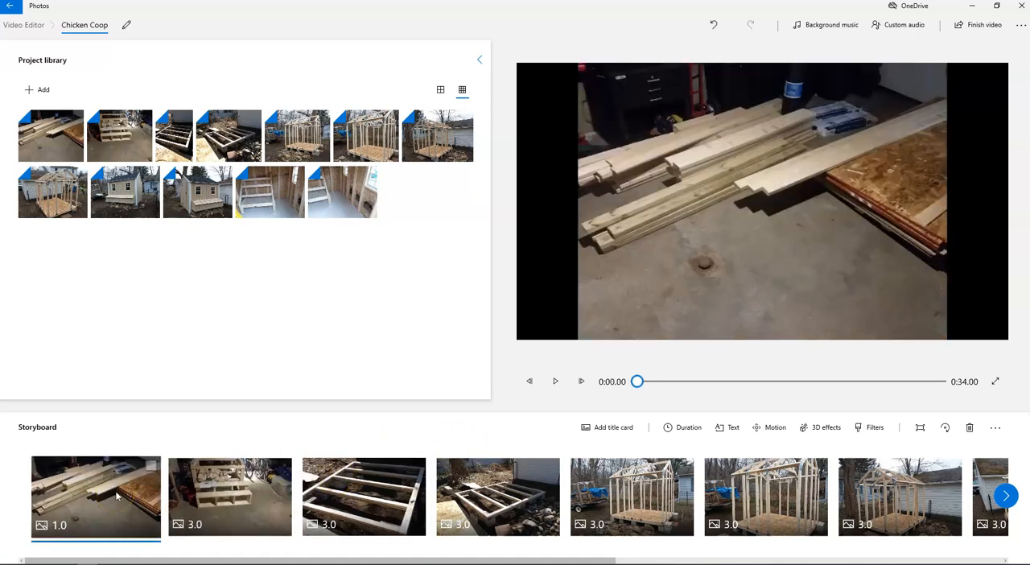
pyautogui.hotkey('ctrl', 'z')
# Step: Try a 2-second duration on all the storyboard photos, and set them all to 5 seconds instead
pyautogui.click(151, 468)
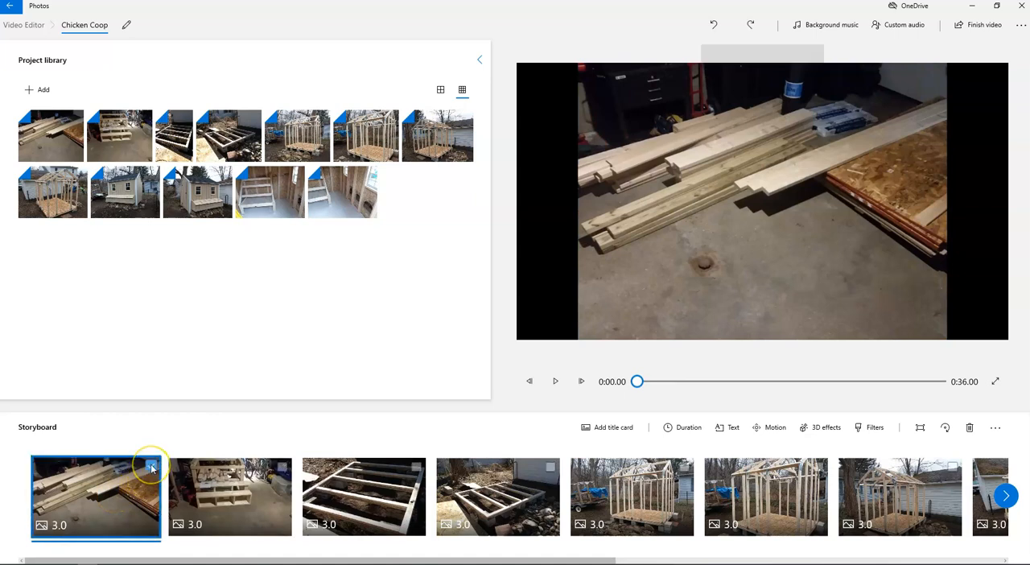
pyautogui.hotkey('ctrl', 'a')
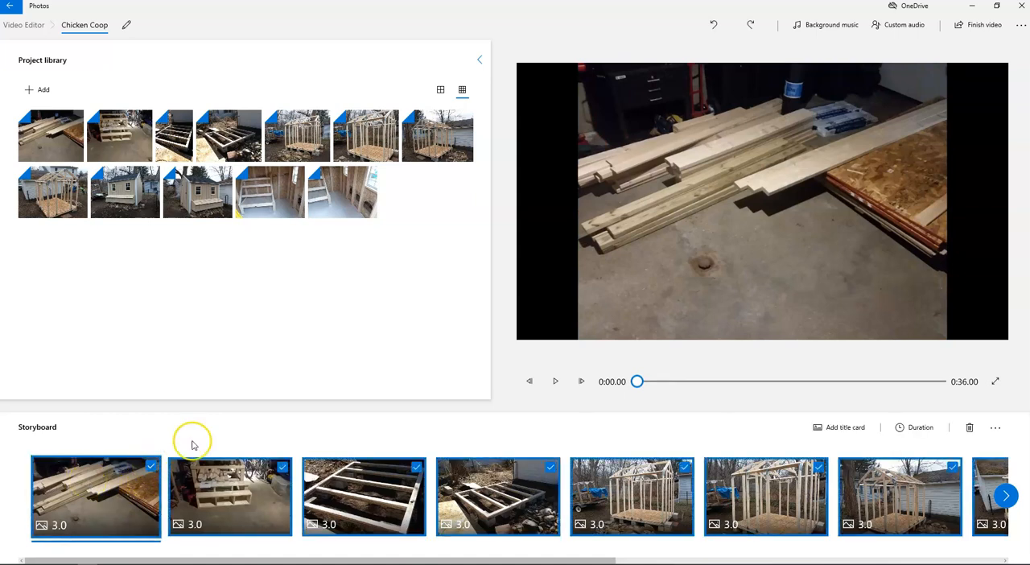
pyautogui.click(914, 431)
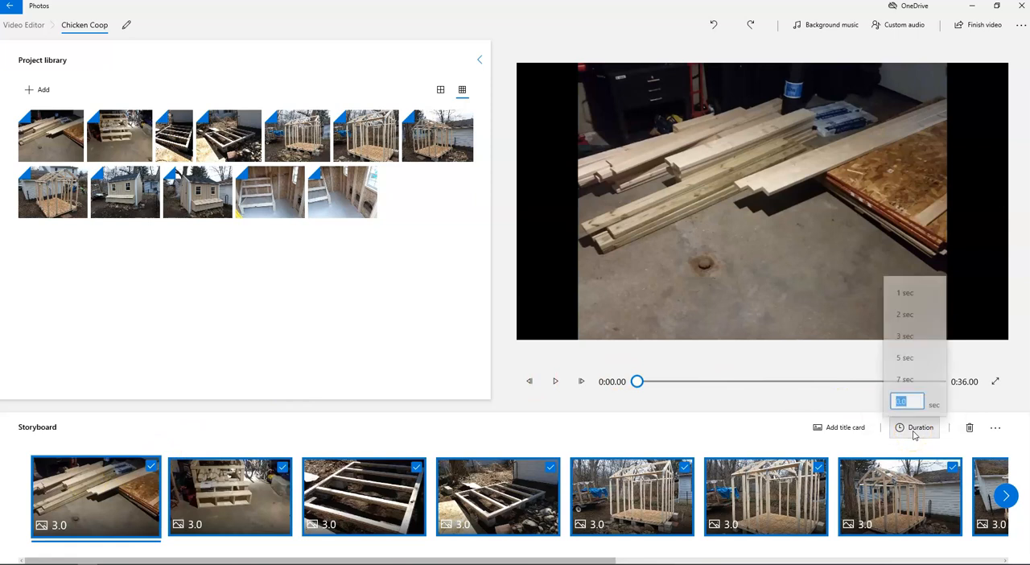
pyautogui.click(918, 314)
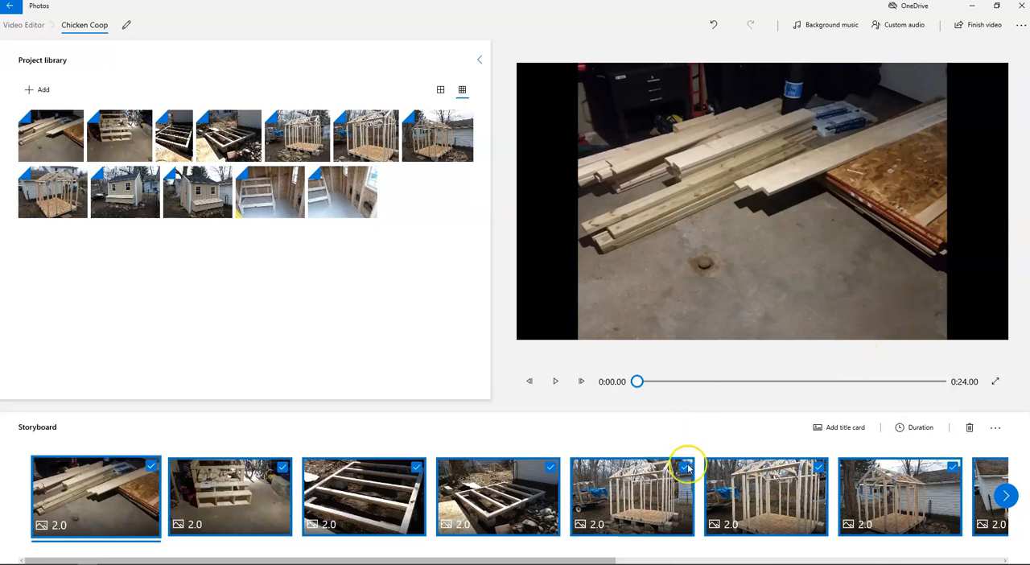
pyautogui.click(917, 427)
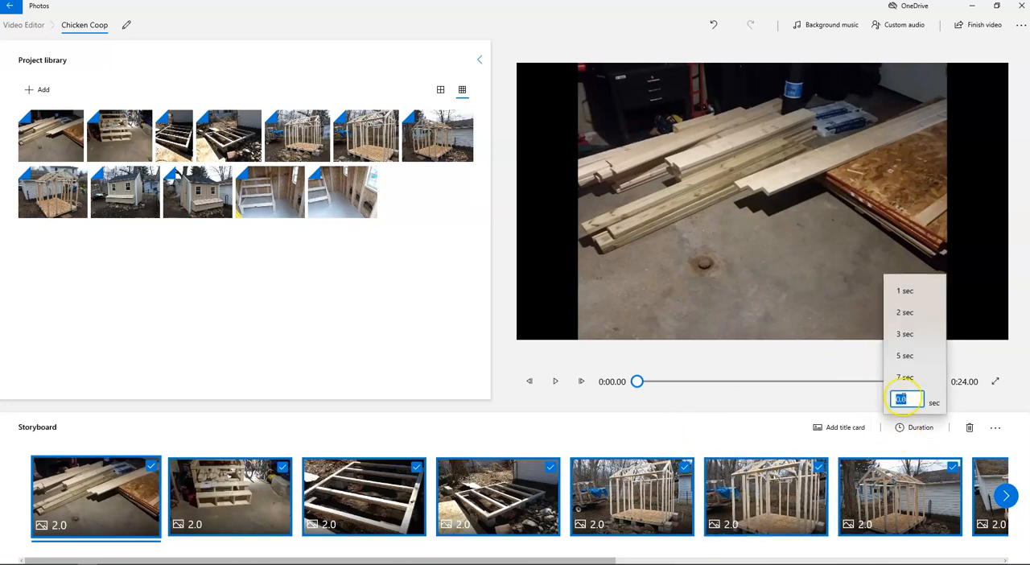
pyautogui.click(911, 361)
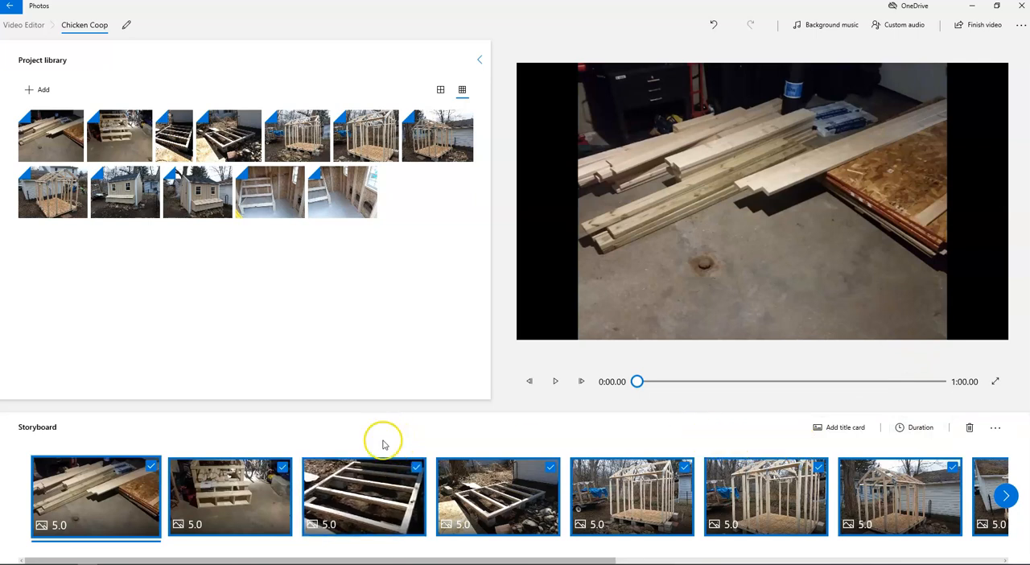
# Step: Add a title card before the first storyboard photo and make it the only active item
pyautogui.click(827, 434)
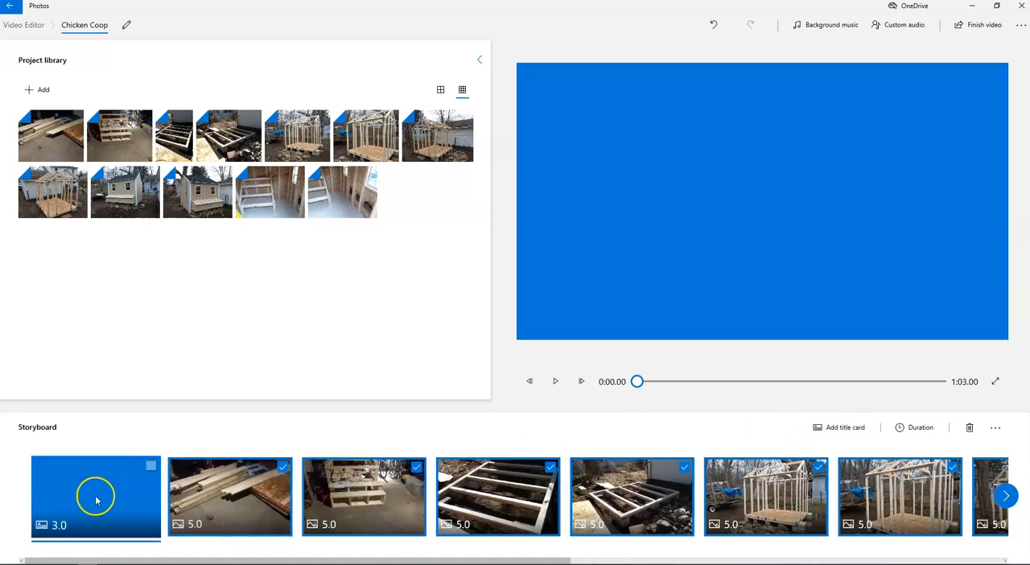
pyautogui.click(151, 465)
pyautogui.click(74, 495)
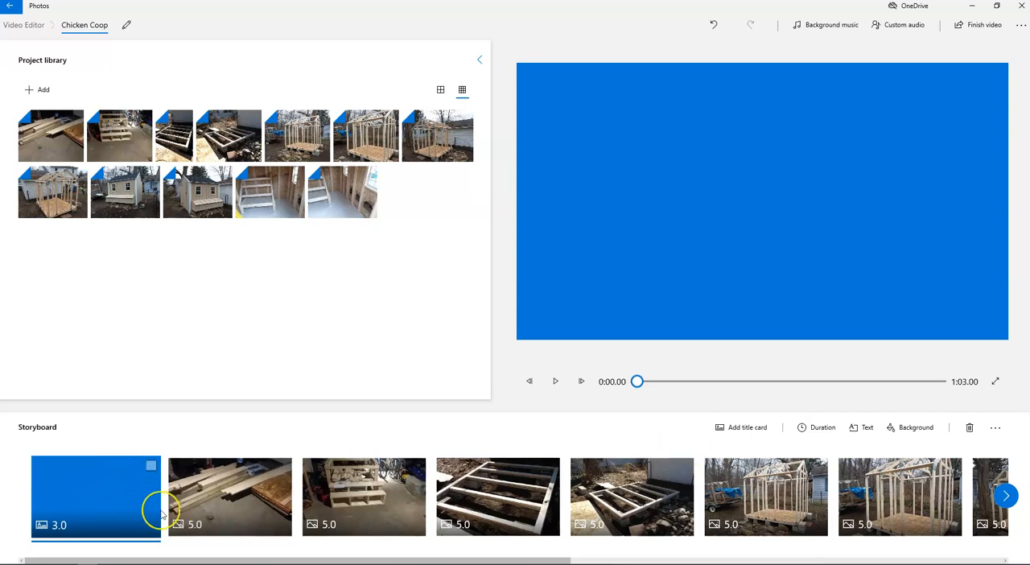
# Step: Set the title card's text to "Chicken Coop"
pyautogui.click(867, 428)
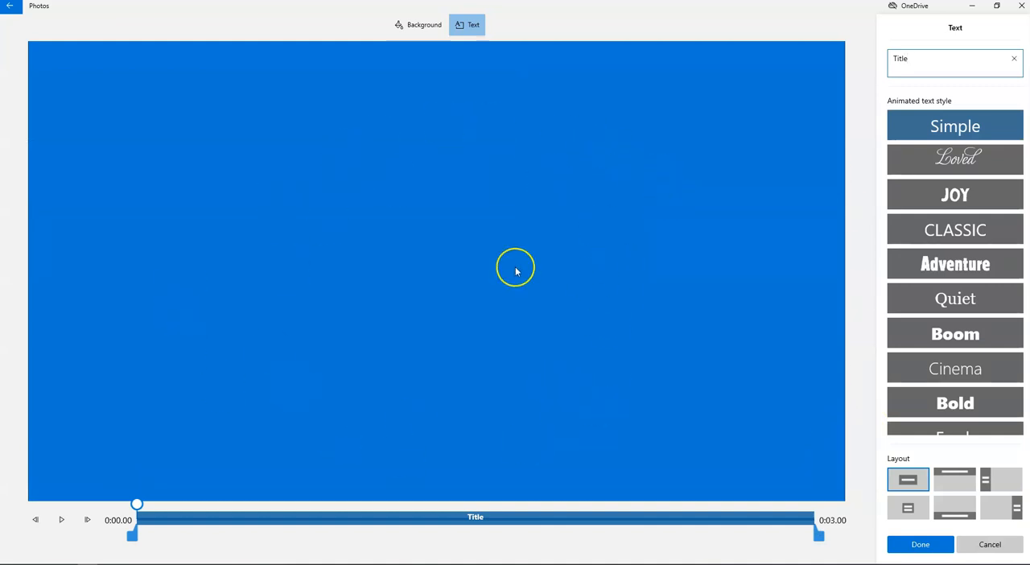
pyautogui.doubleClick(922, 58)
pyautogui.write('Chicken ')
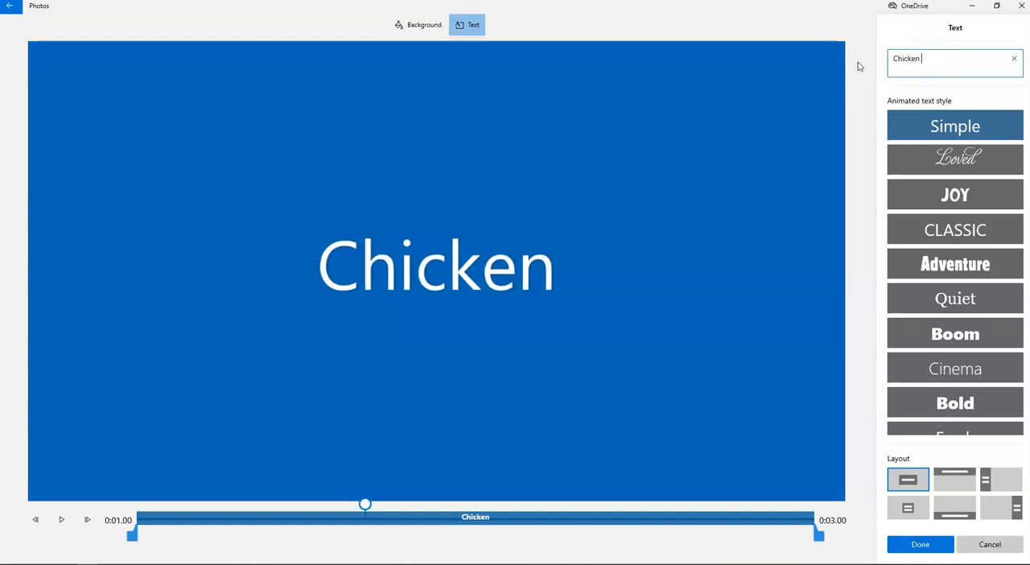
pyautogui.write('Coop')
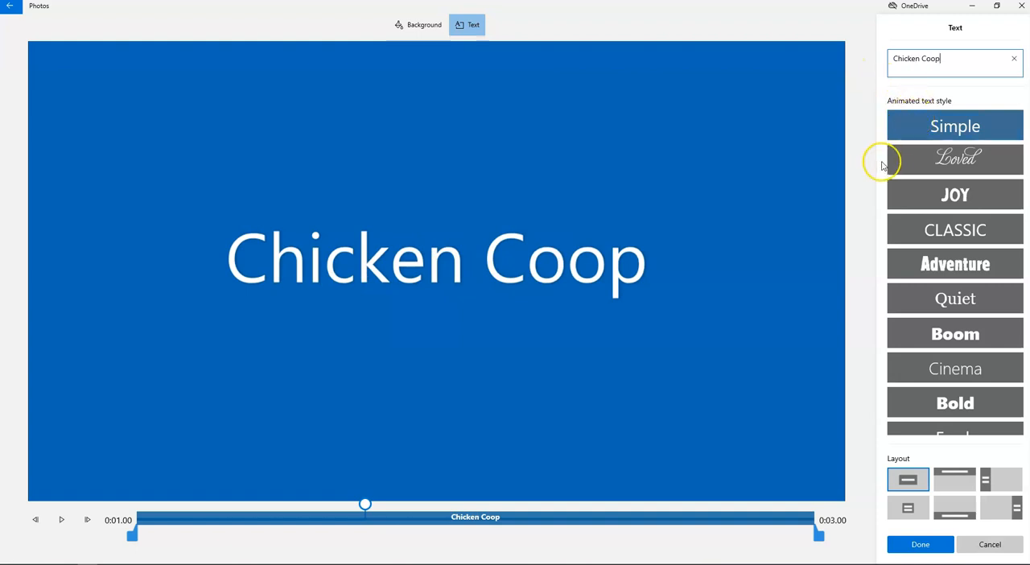
# Step: Rewind the title card to its start and preview the Simple text animation
pyautogui.moveTo(373, 512); pyautogui.dragTo(314, 515)
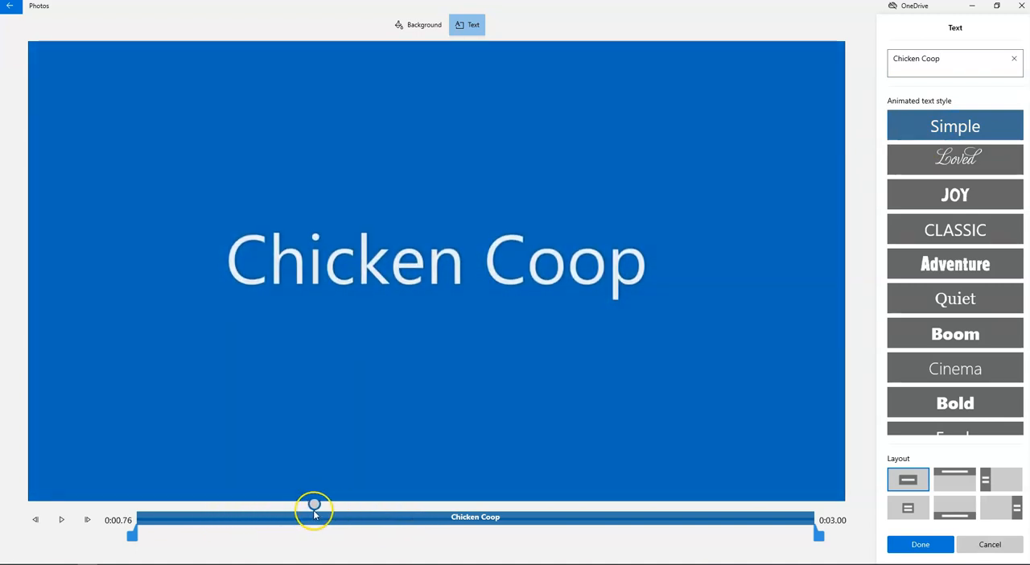
pyautogui.click(126, 522)
pyautogui.click(126, 522)
pyautogui.moveTo(314, 503); pyautogui.dragTo(147, 519)
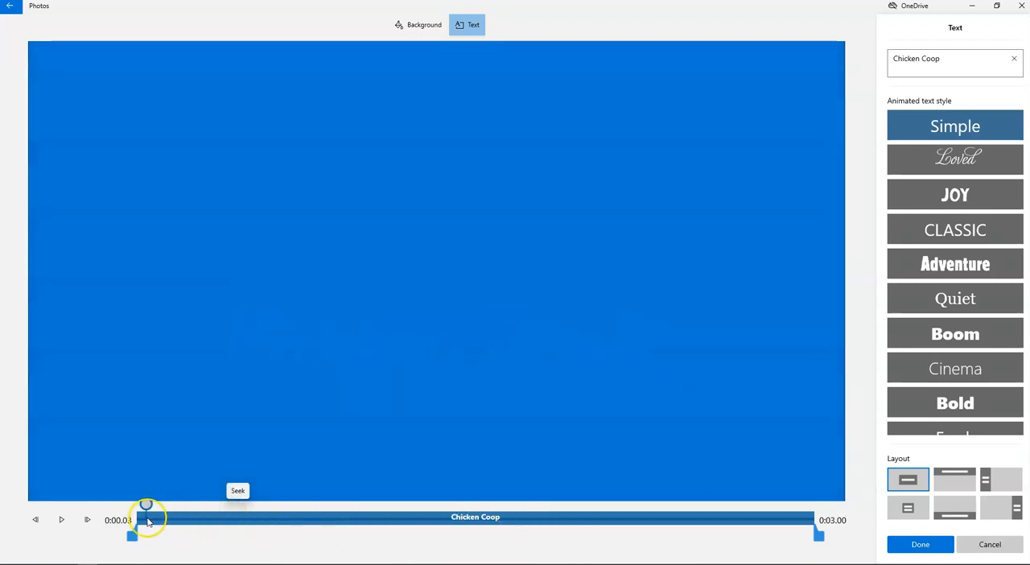
pyautogui.click(60, 522)
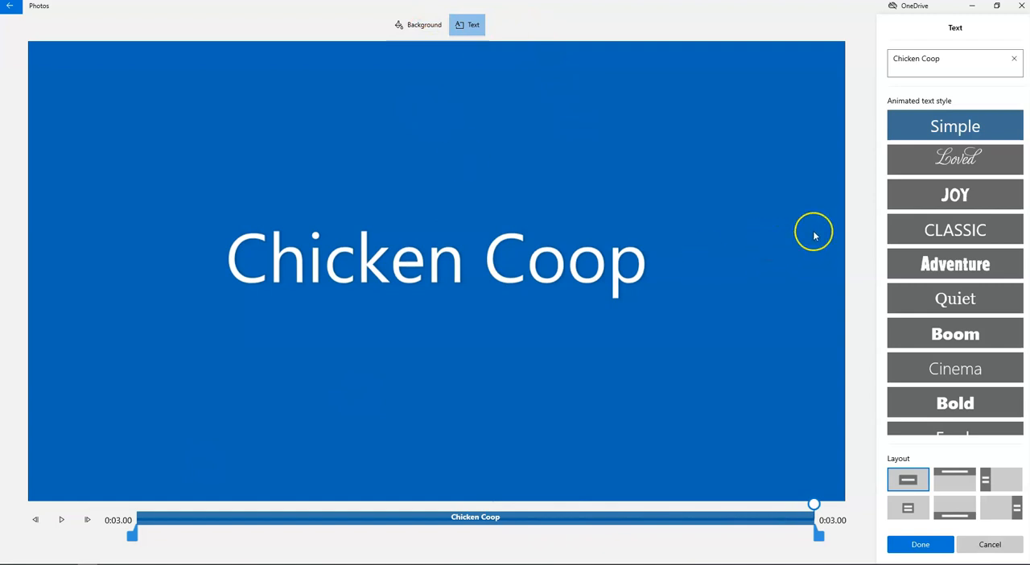
# Step: Try the Loved animated style on the title text and preview it from the start
pyautogui.click(925, 169)
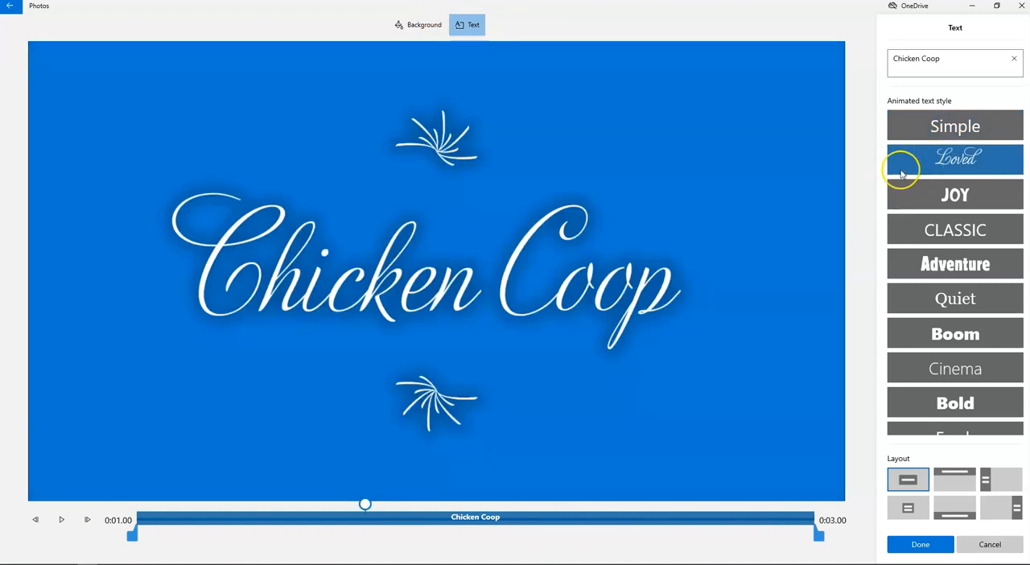
pyautogui.moveTo(365, 504); pyautogui.dragTo(142, 504)
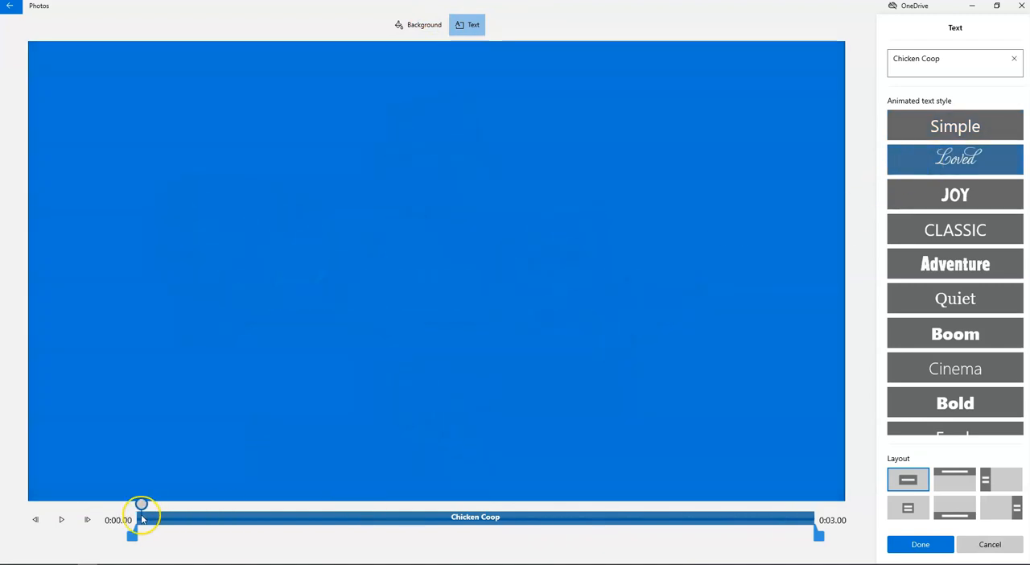
pyautogui.click(60, 521)
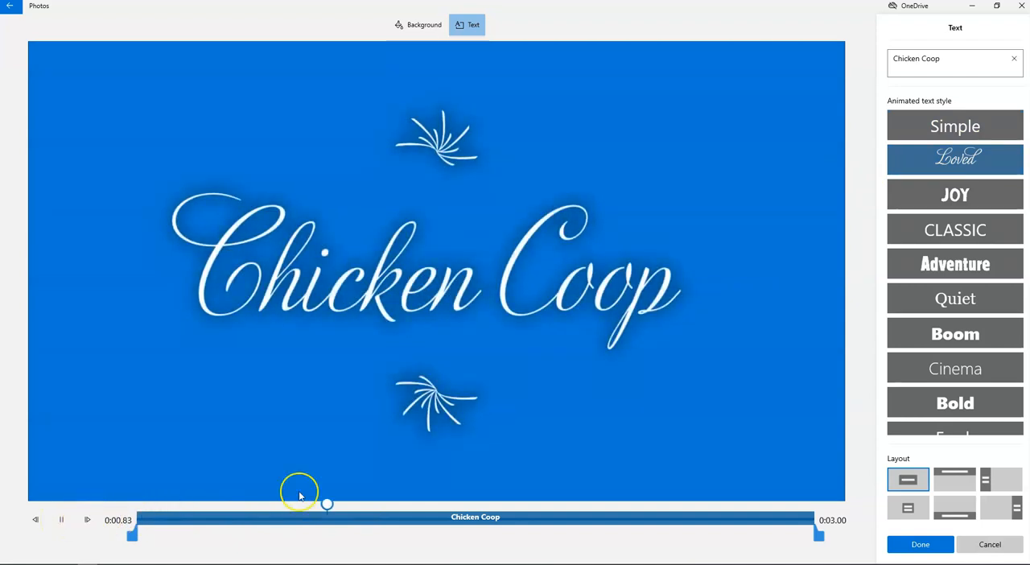
# Step: Apply the Joy animated style to the title text and preview it from the start
pyautogui.click(983, 191)
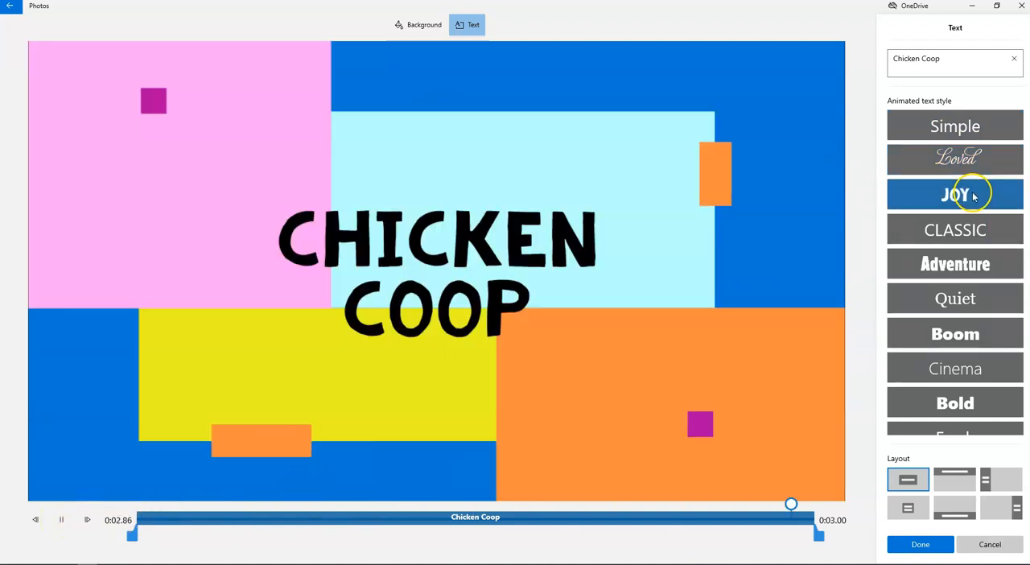
pyautogui.moveTo(807, 503); pyautogui.dragTo(136, 502)
pyautogui.click(61, 520)
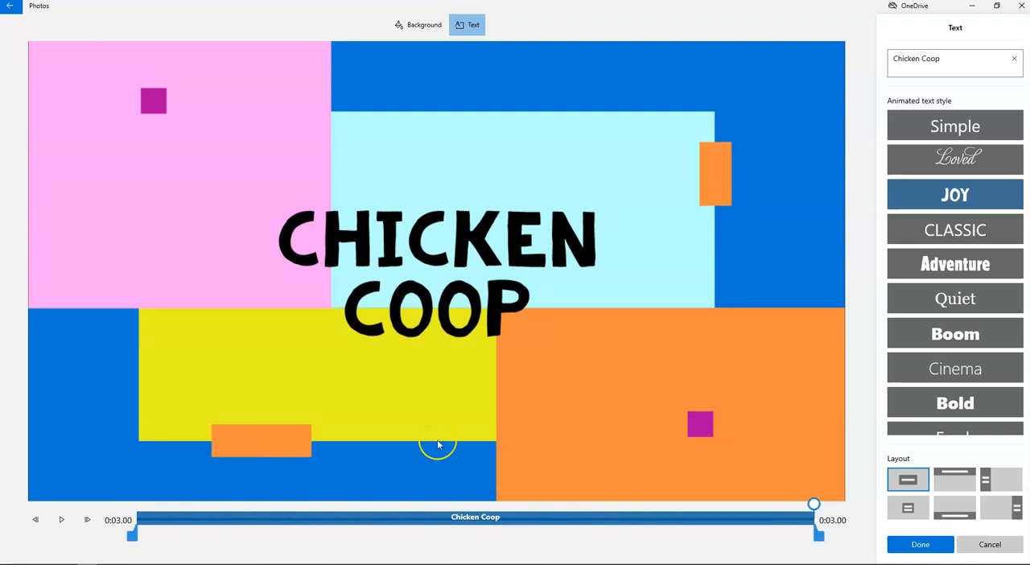
# Step: Try the top layout for the title text, return it to the centered layout, and save the title card
pyautogui.click(956, 479)
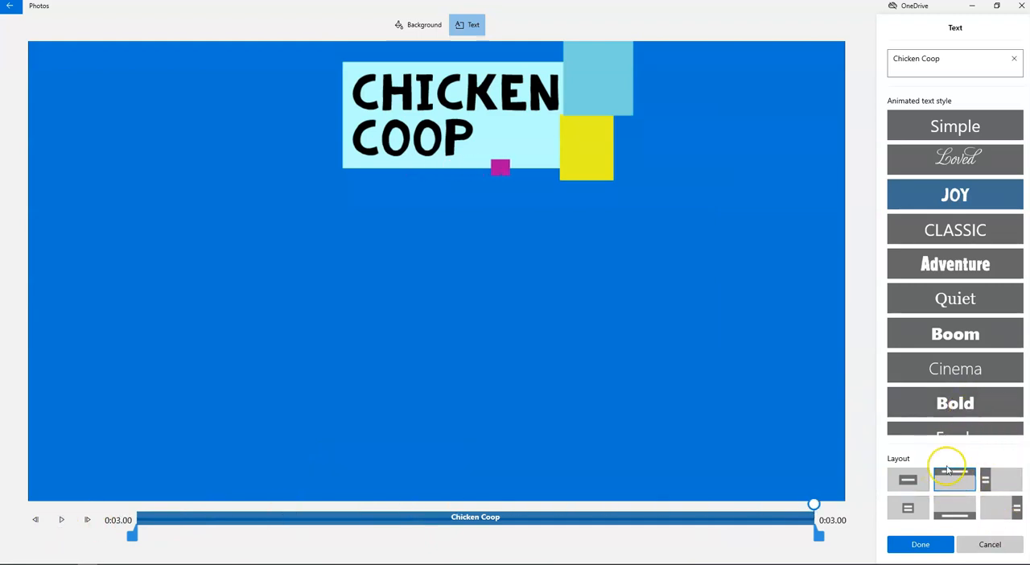
pyautogui.click(920, 486)
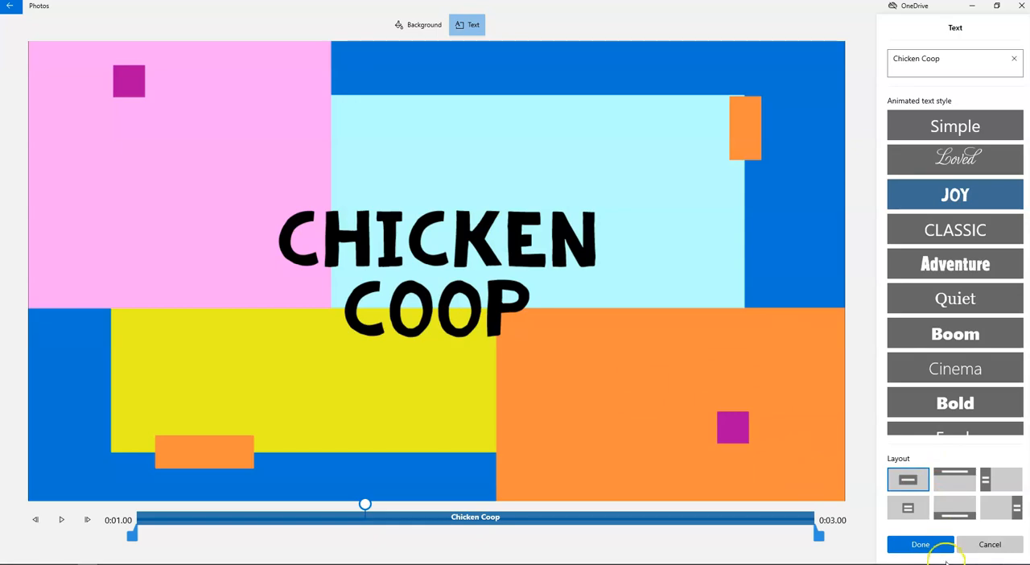
pyautogui.click(917, 544)
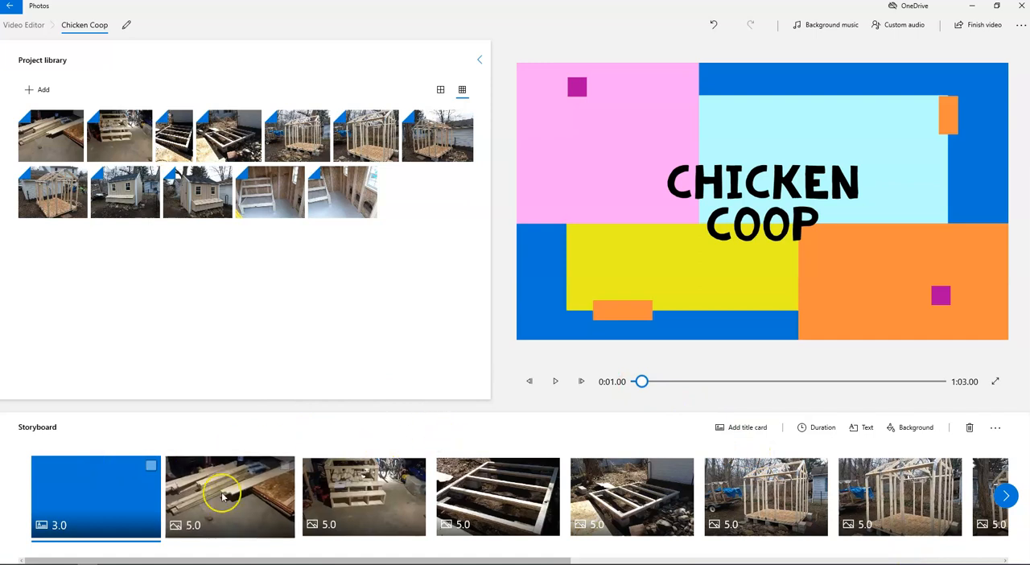
# Step: Play the video from the title card and scrub through the photos, ending on the first lumber photo
pyautogui.click(554, 383)
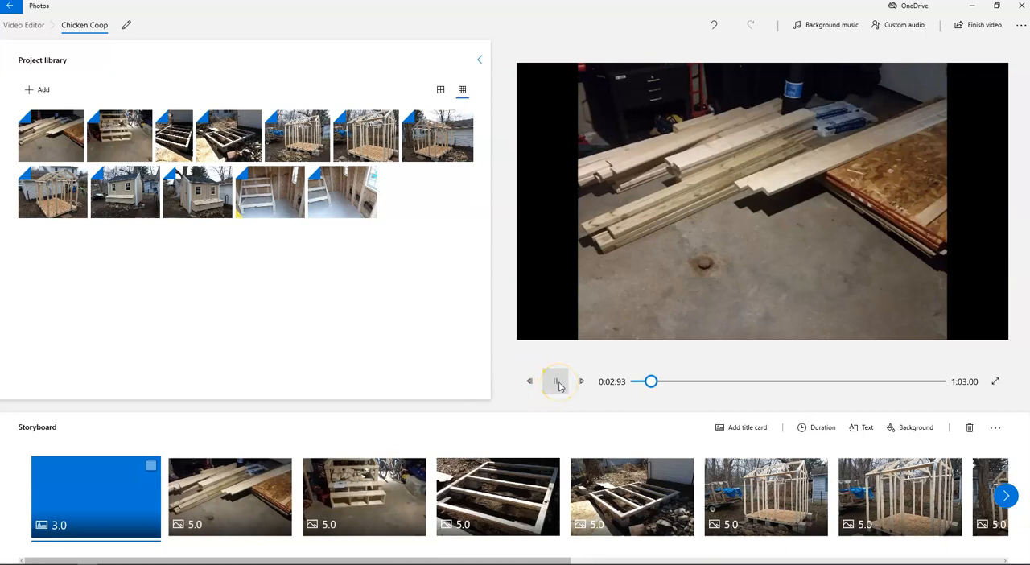
pyautogui.moveTo(650, 381); pyautogui.dragTo(715, 385)
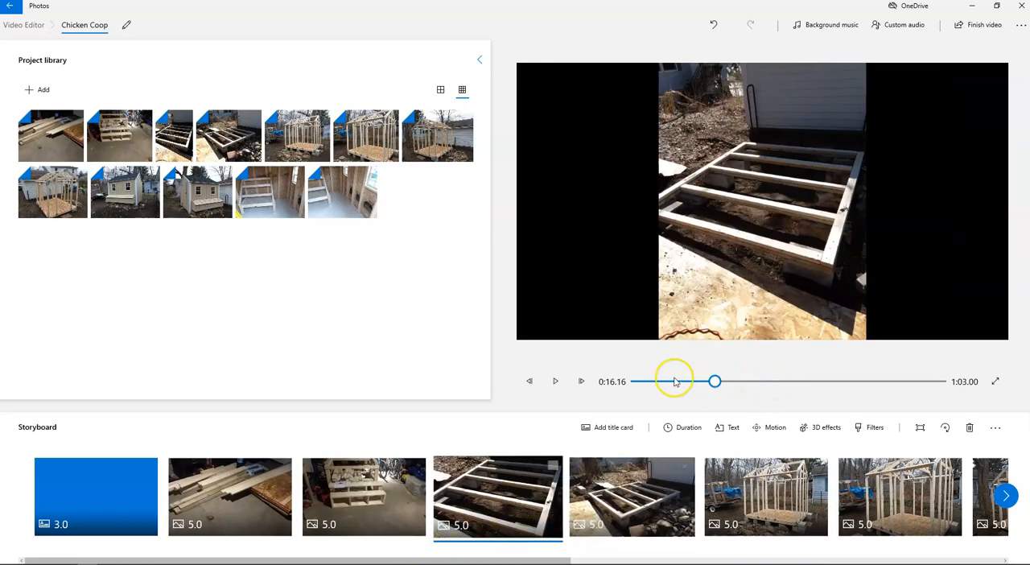
pyautogui.moveTo(715, 382); pyautogui.dragTo(663, 393)
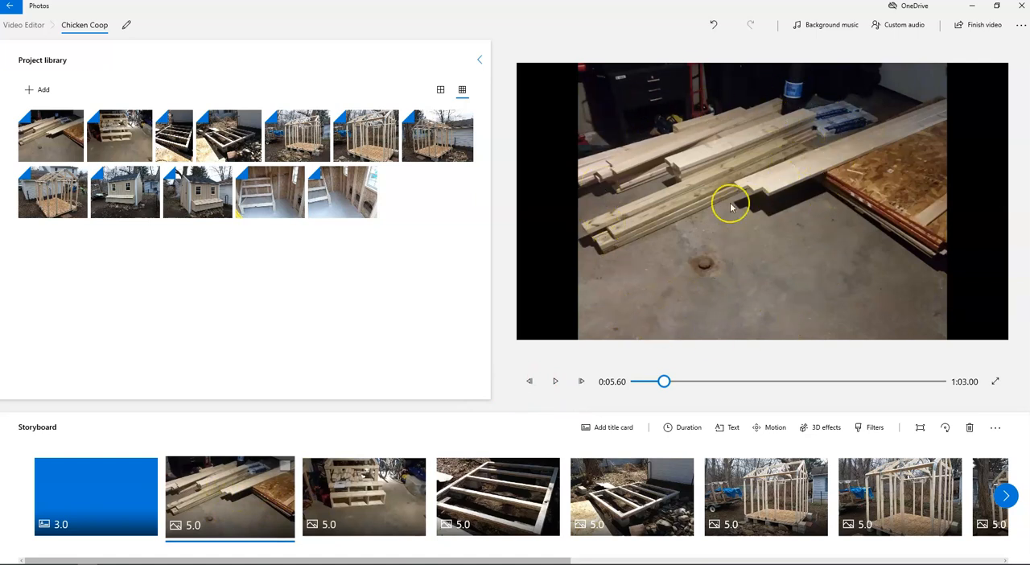
# Step: Preview the Zoom in center and Zoom out center motions on the lumber photo, and give it the Zoom out right motion instead
pyautogui.click(766, 435)
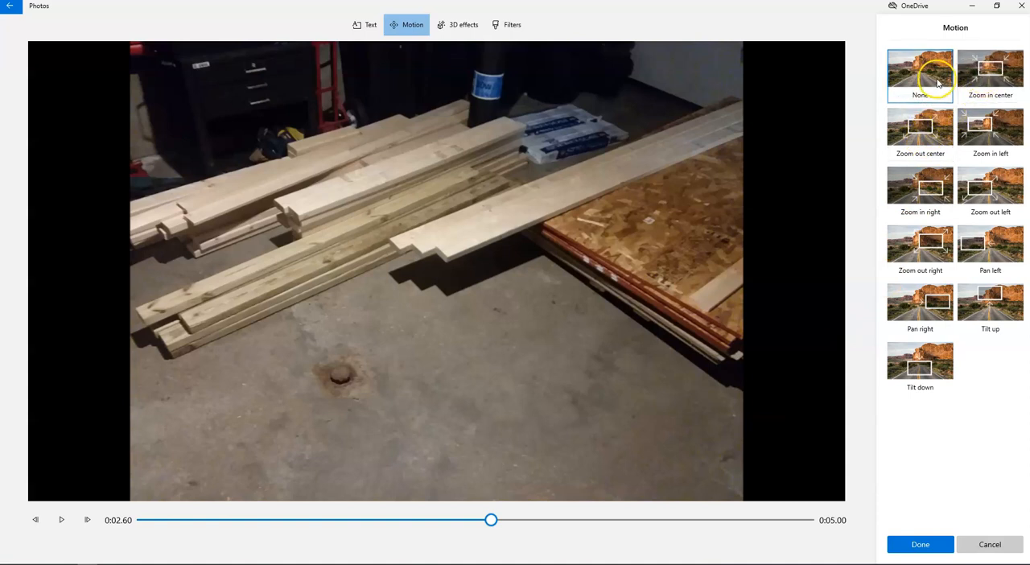
pyautogui.click(994, 82)
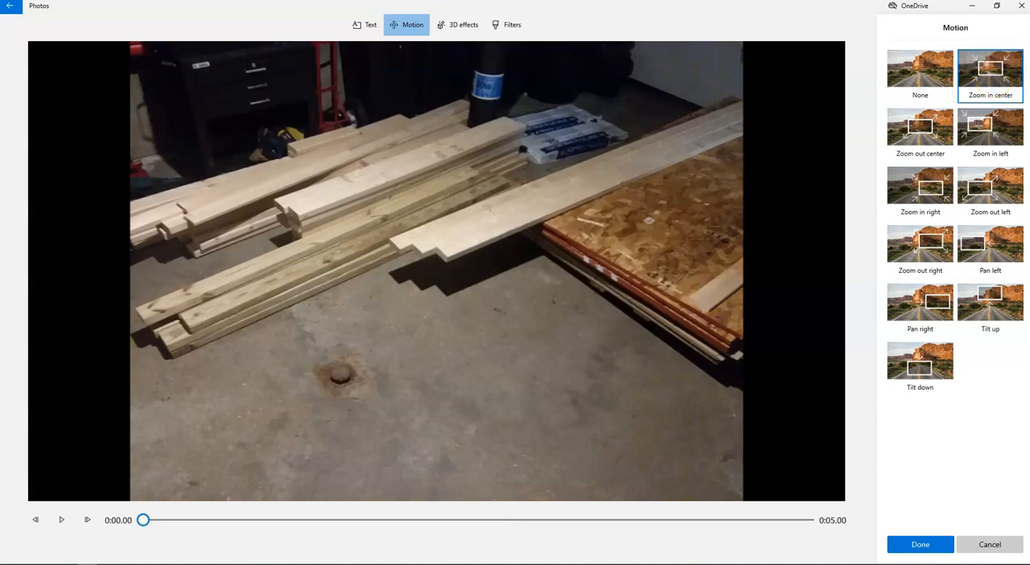
pyautogui.click(64, 521)
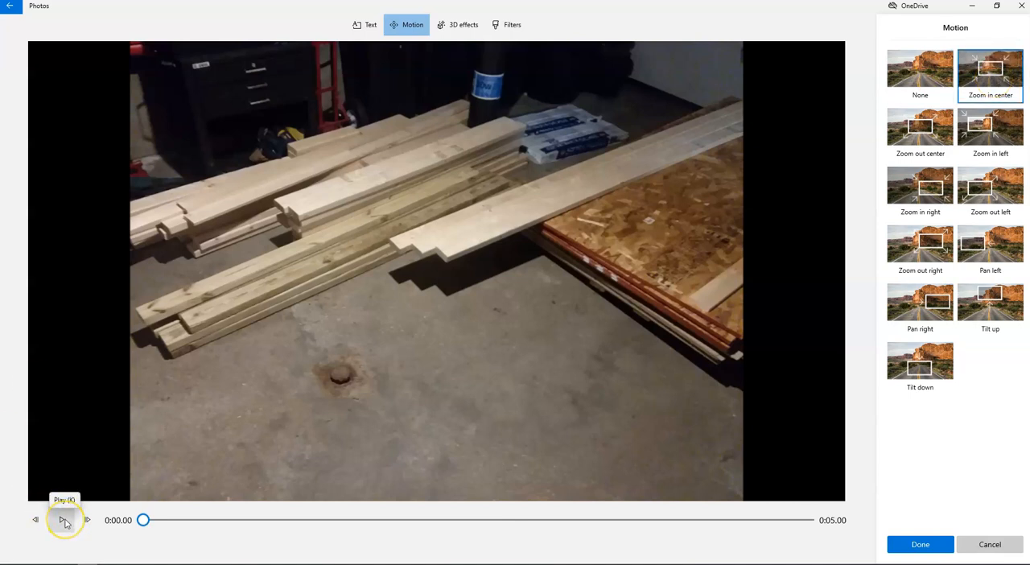
pyautogui.click(64, 520)
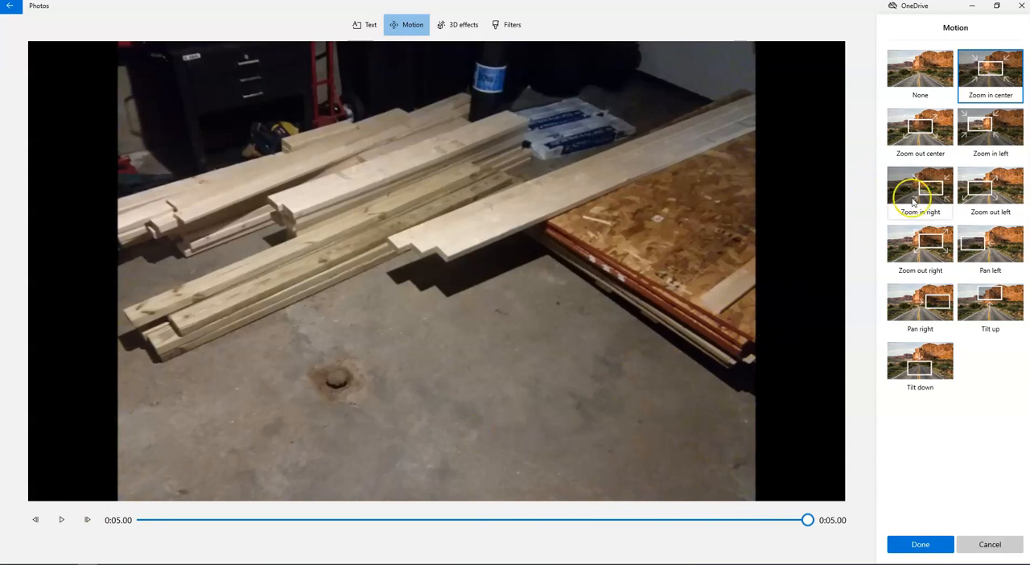
pyautogui.click(923, 138)
pyautogui.click(62, 520)
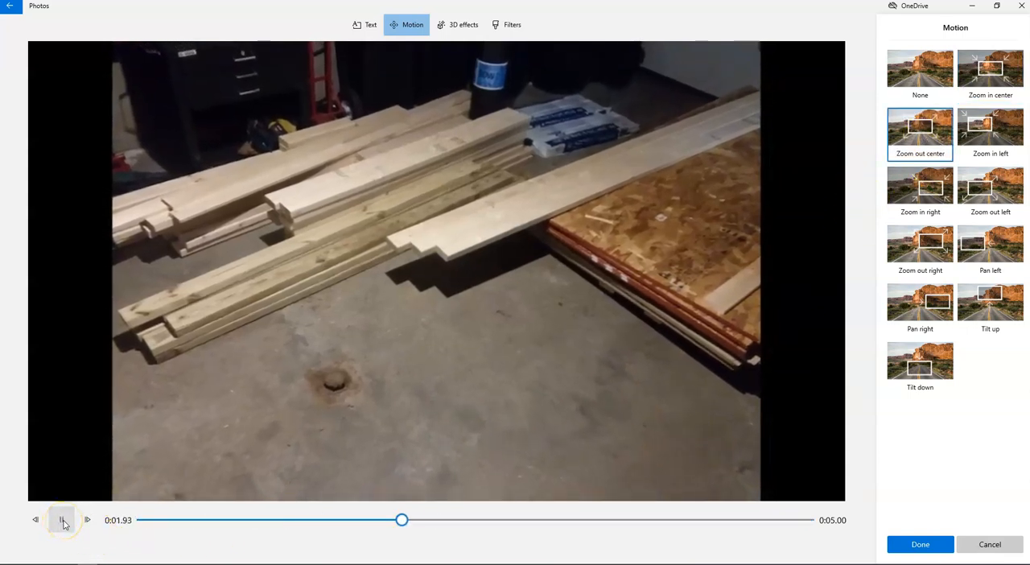
pyautogui.click(941, 246)
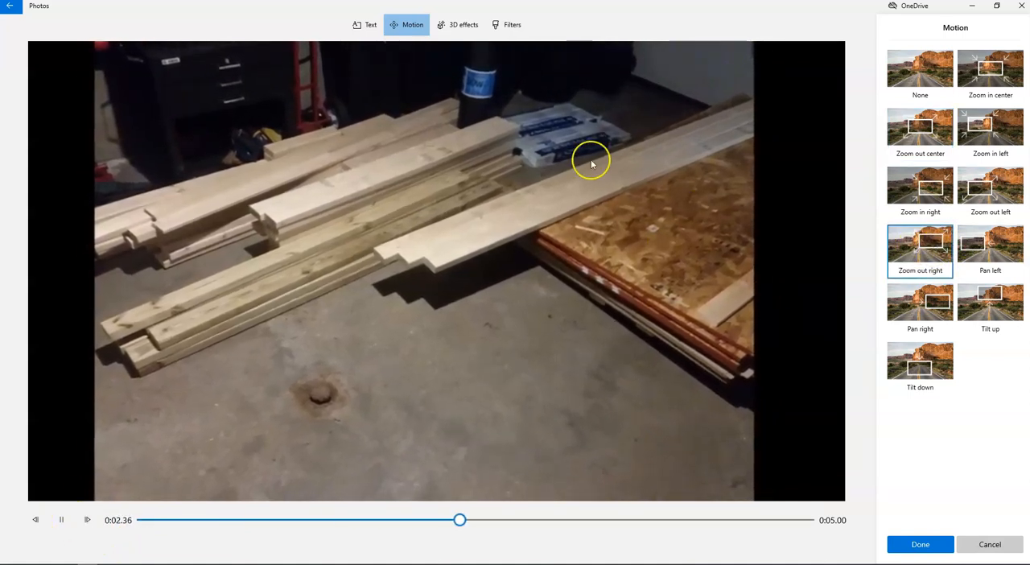
pyautogui.click(917, 545)
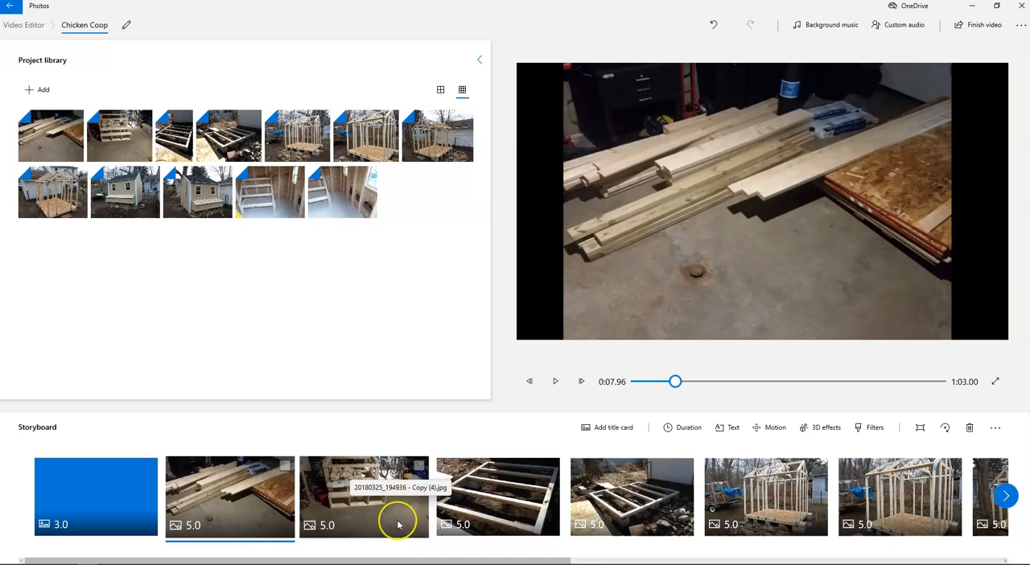
# Step: Add the caption "FRAMED WALLS" to the first storyboard photo of the framed coop with the trailer beside it
pyautogui.moveTo(409, 560); pyautogui.dragTo(527, 560)
pyautogui.click(550, 502)
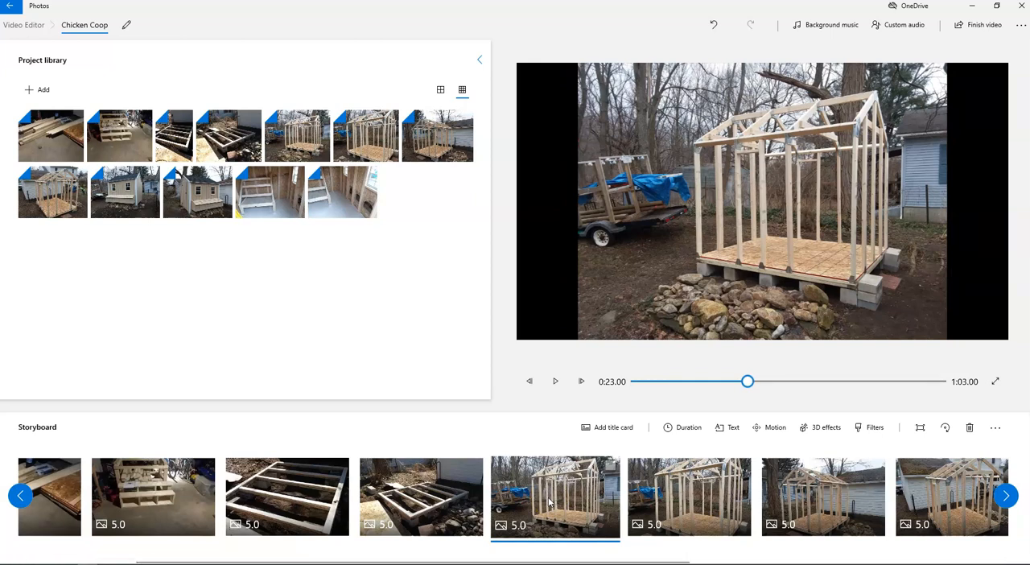
pyautogui.click(724, 429)
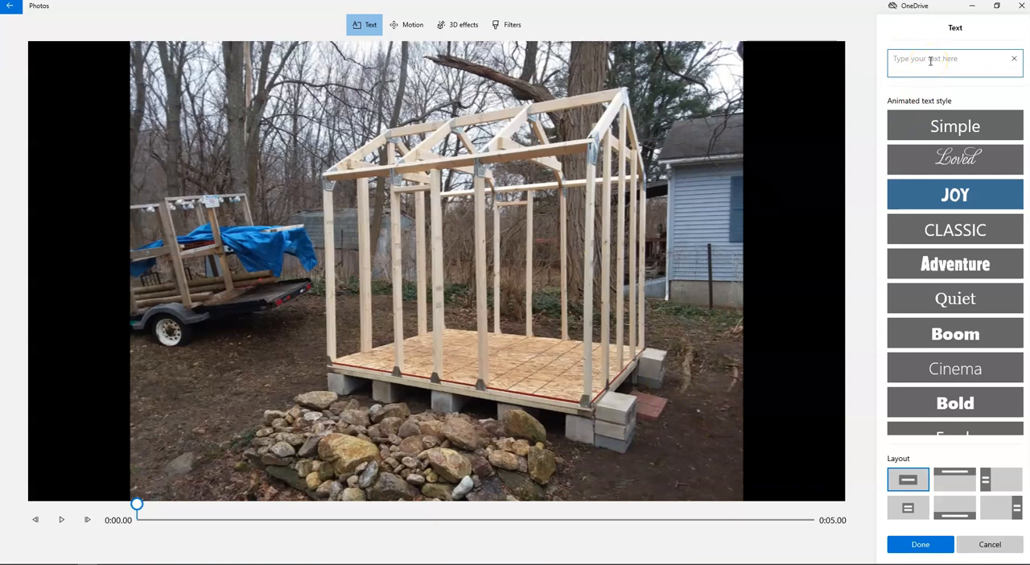
pyautogui.write('FRAME')
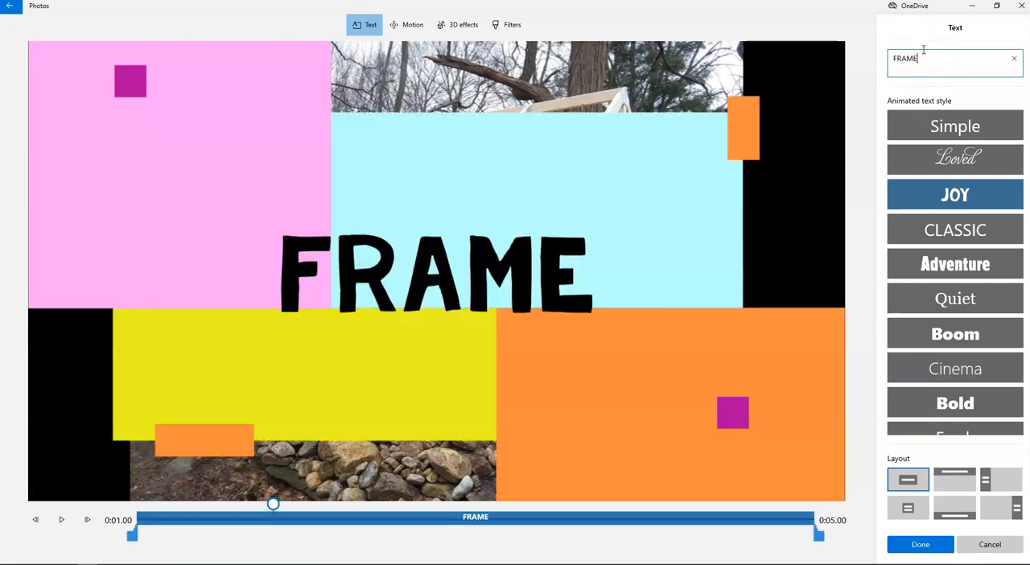
pyautogui.write('D WALSS')
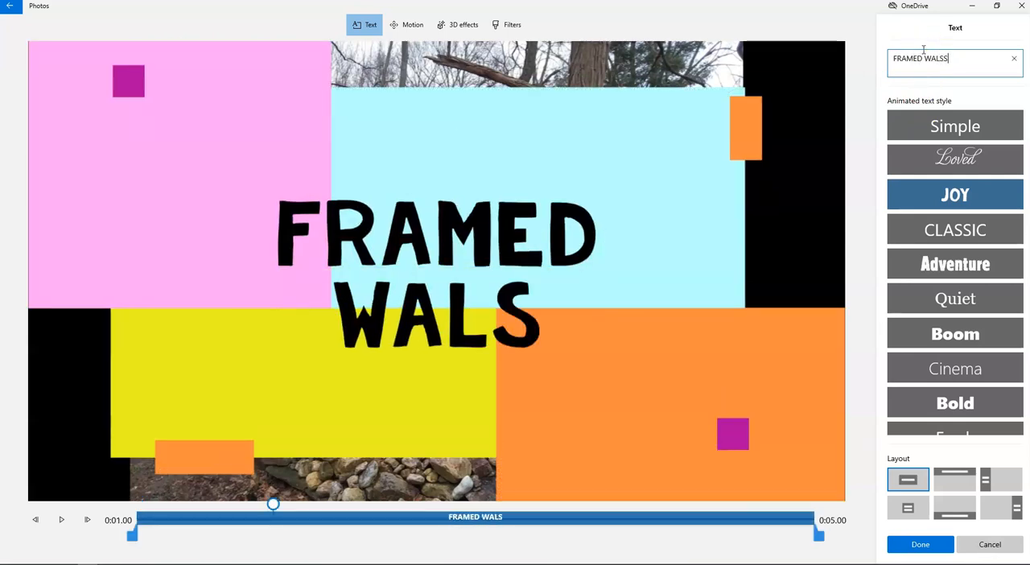
pyautogui.press('BackSpace')
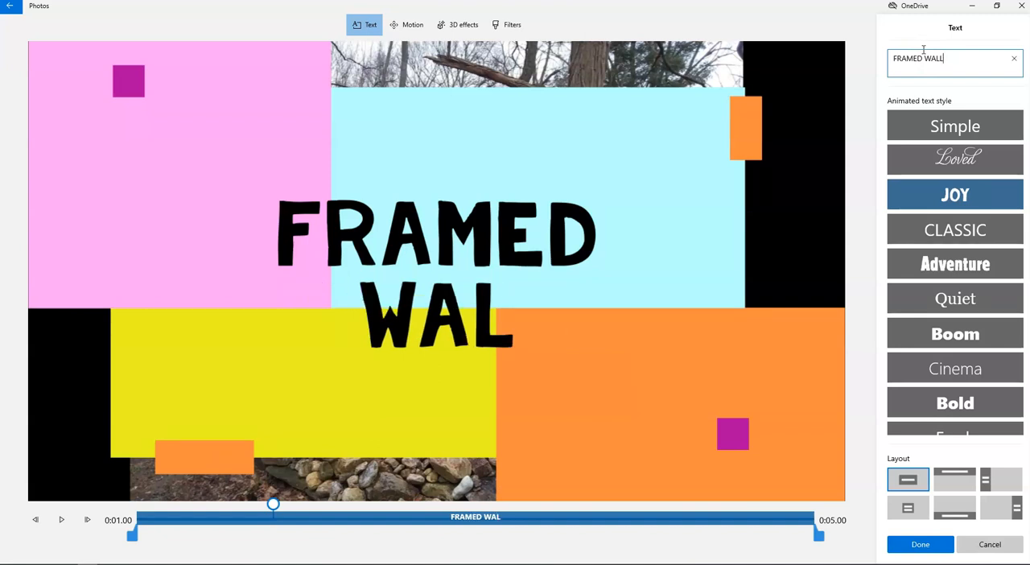
pyautogui.write('LS')
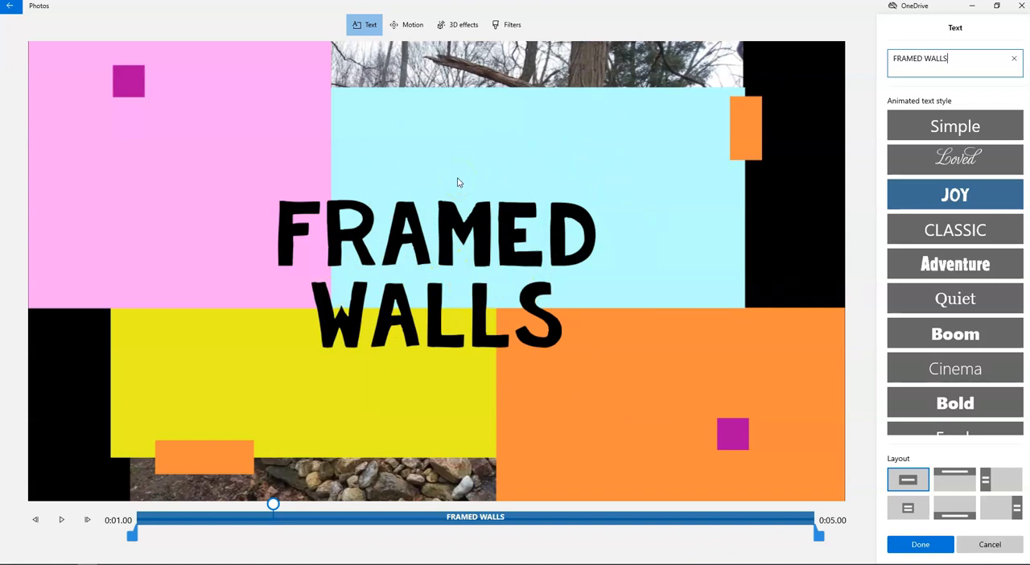
# Step: Try the Simple style on the caption with its display time trimmed slightly at the end, and preview it
pyautogui.click(932, 126)
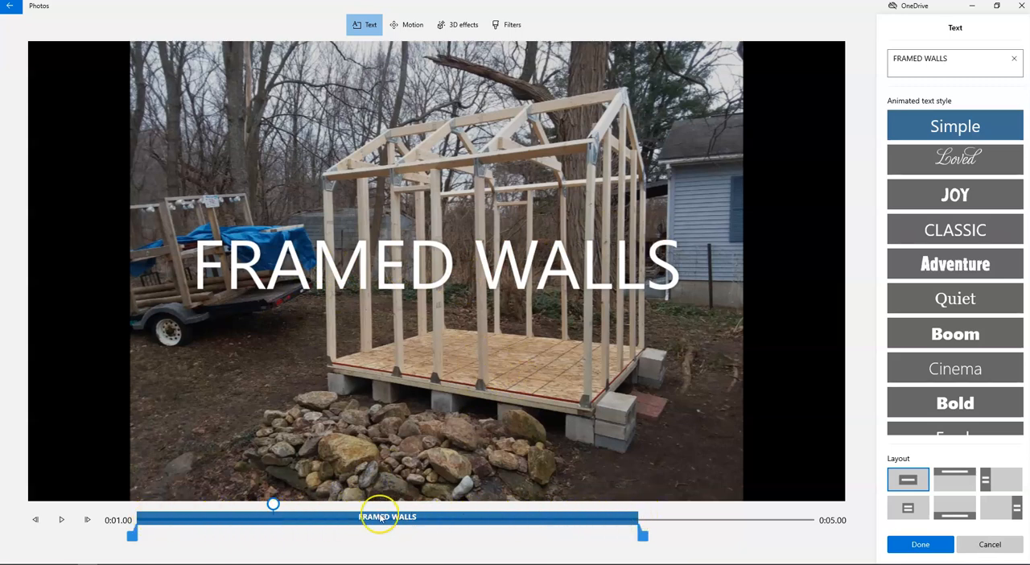
pyautogui.moveTo(650, 538)
pyautogui.mouseDown()
pyautogui.moveTo(740, 534)
pyautogui.moveTo(631, 541)
pyautogui.mouseUp()
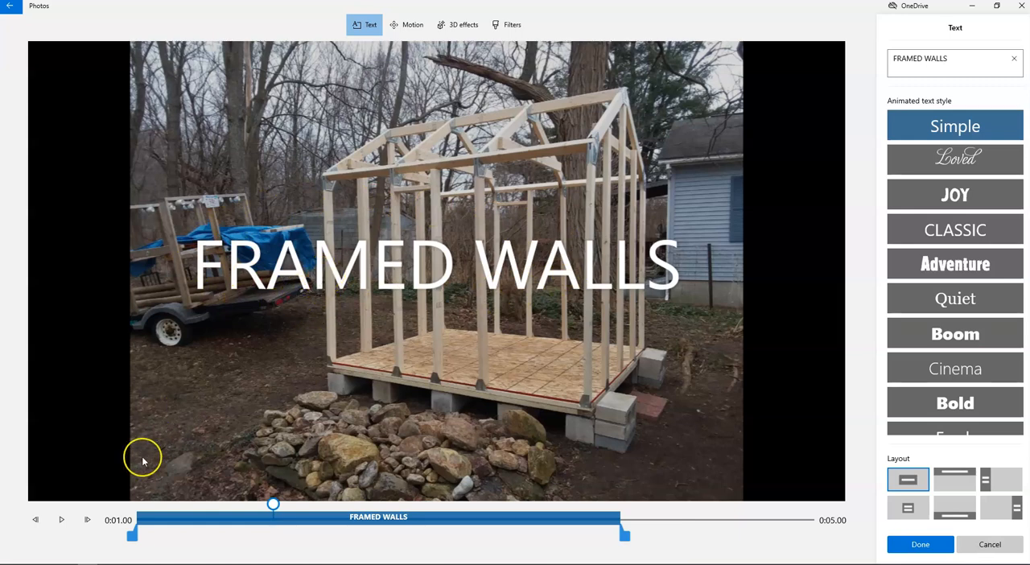
pyautogui.click(62, 522)
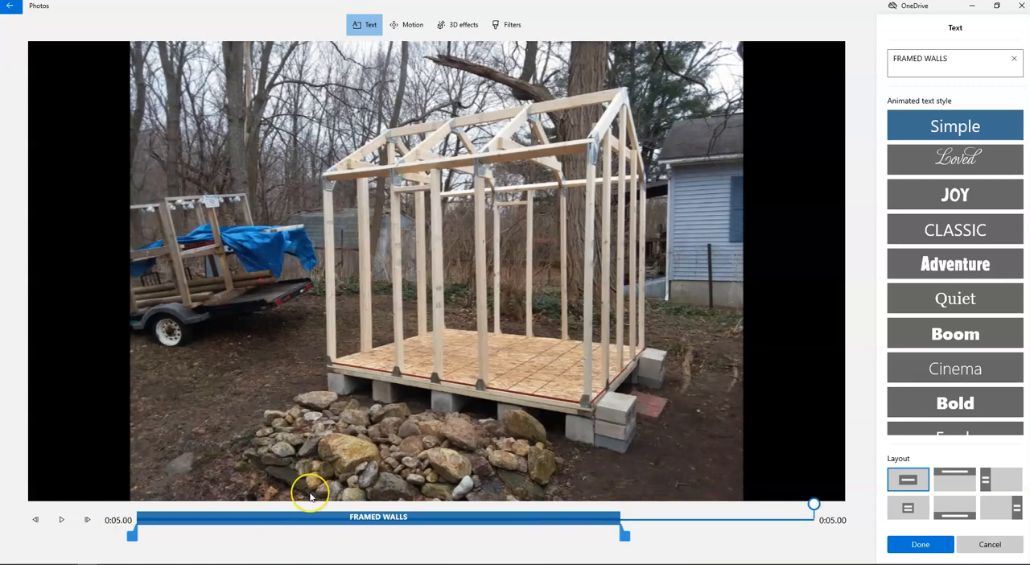
# Step: Shorten the caption's display time, shift it to start at about 1.56 seconds into the photo, and preview it
pyautogui.moveTo(622, 533); pyautogui.dragTo(360, 541)
pyautogui.moveTo(249, 526); pyautogui.dragTo(462, 527)
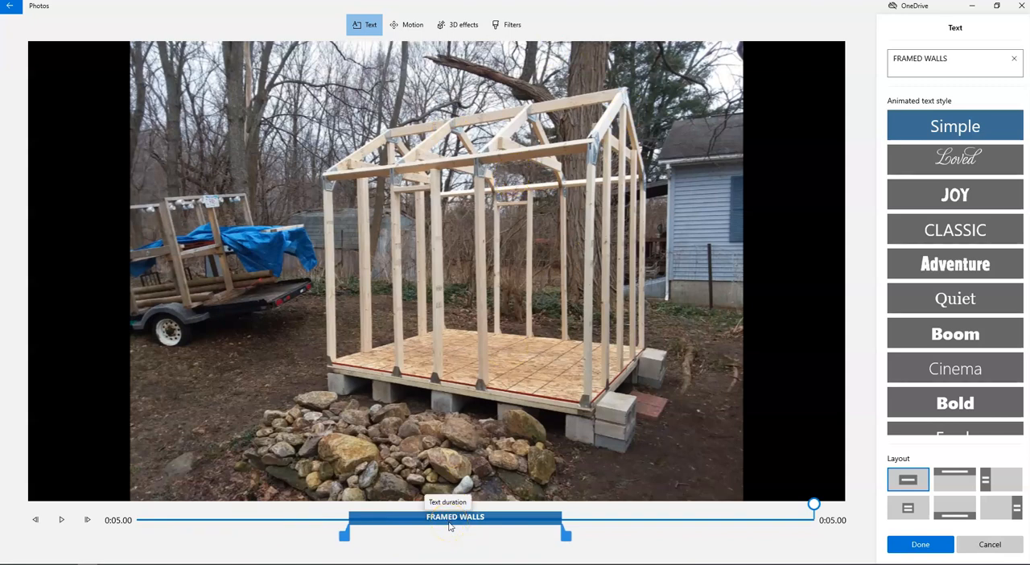
pyautogui.click(530, 414)
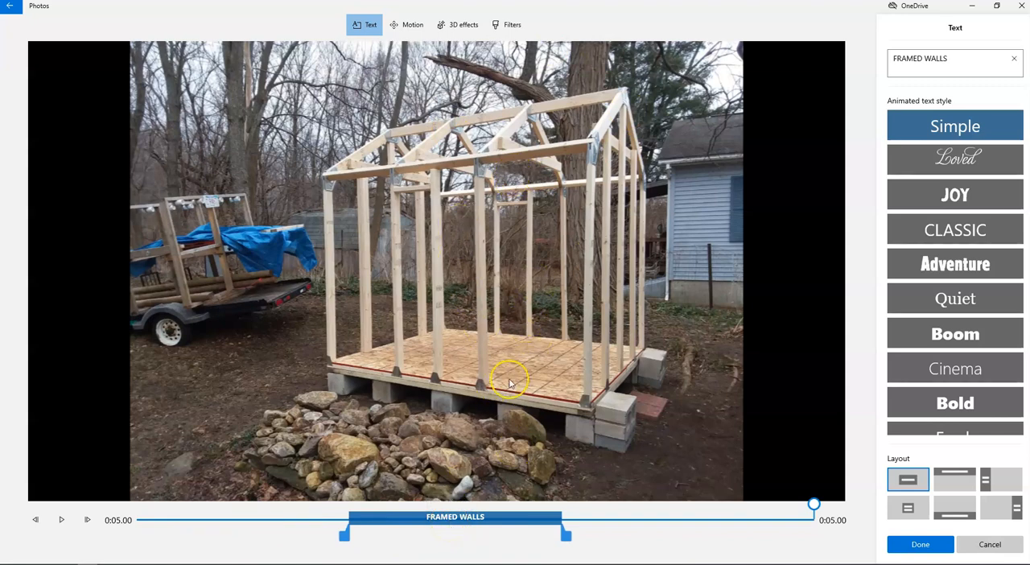
pyautogui.click(67, 521)
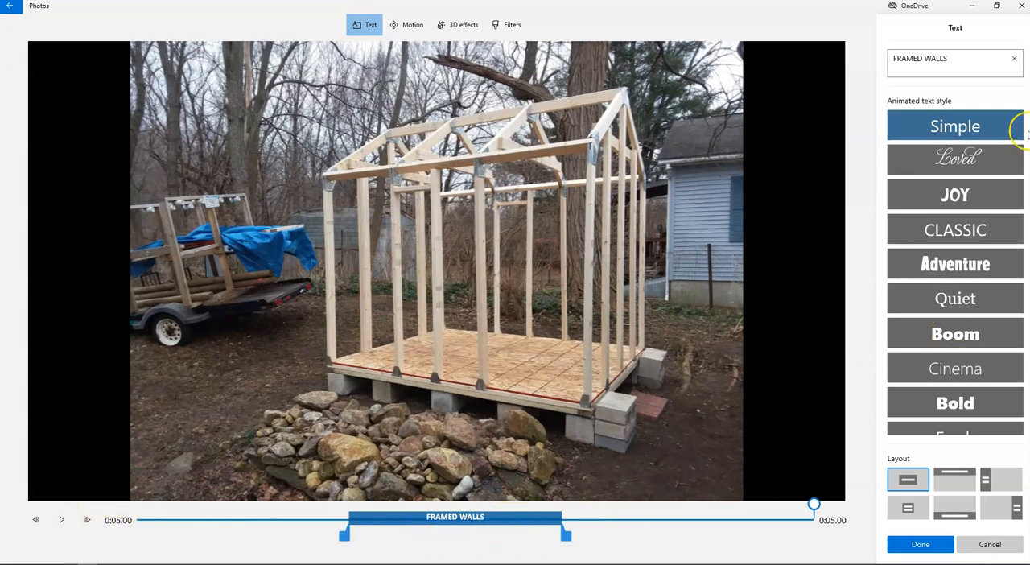
# Step: Apply the Adventure animated style to the caption and preview it
pyautogui.click(968, 268)
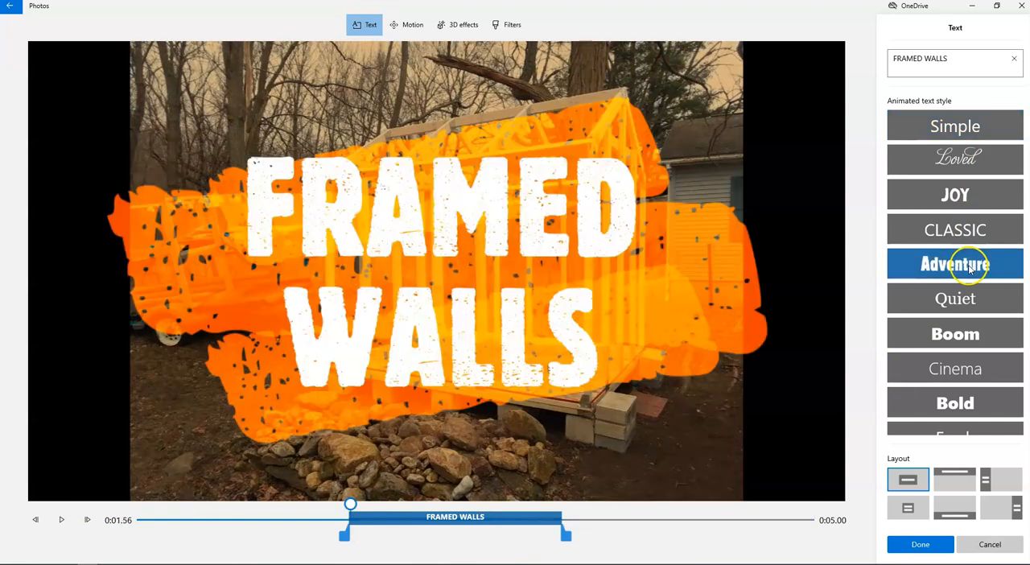
pyautogui.click(61, 519)
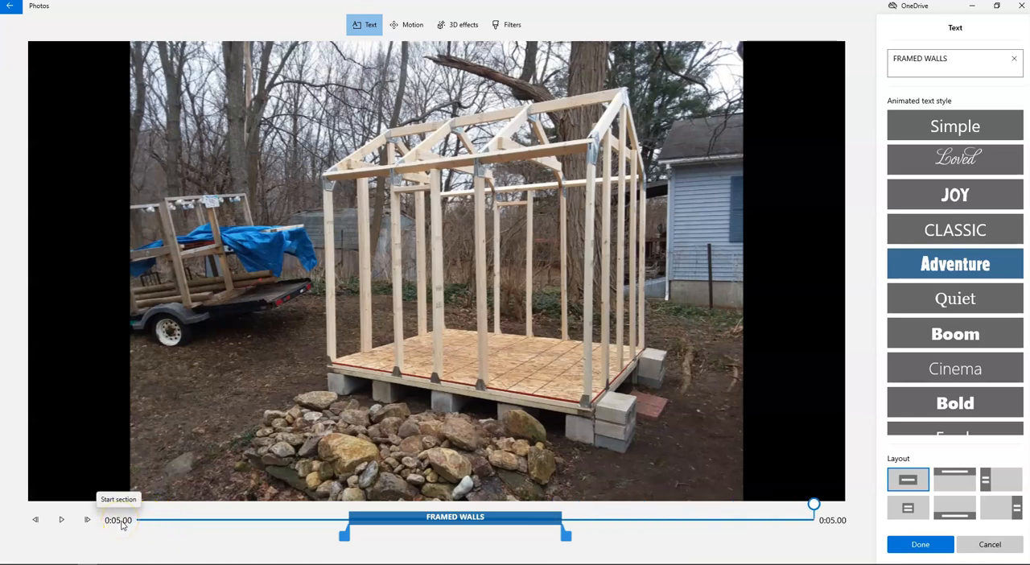
# Step: Extend the "FRAMED WALLS" caption to end shortly before the photo does, preview it, and apply the text
pyautogui.click(135, 521)
pyautogui.click(70, 525)
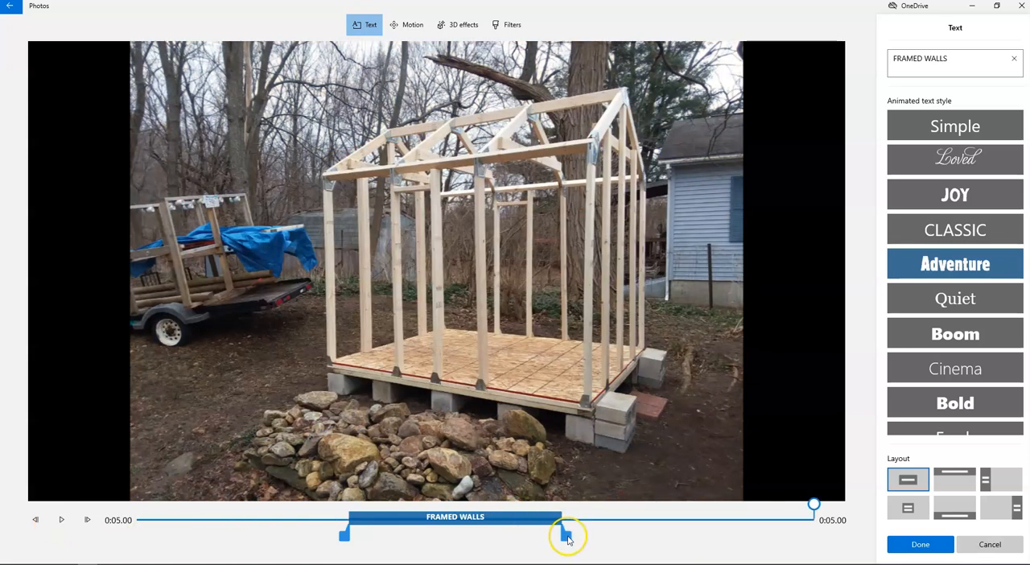
pyautogui.moveTo(567, 535); pyautogui.dragTo(765, 535)
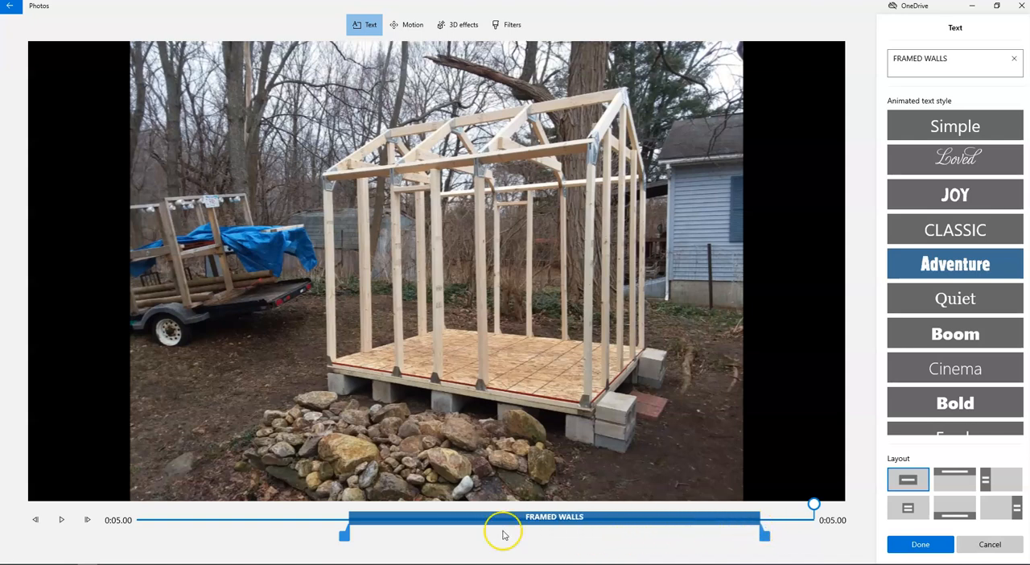
pyautogui.click(138, 521)
pyautogui.click(61, 519)
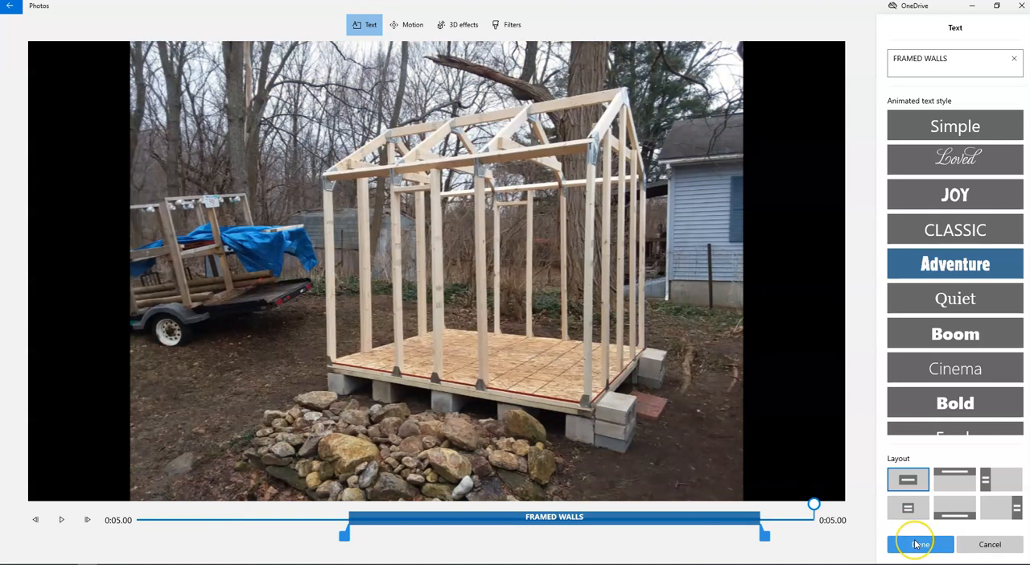
pyautogui.click(920, 543)
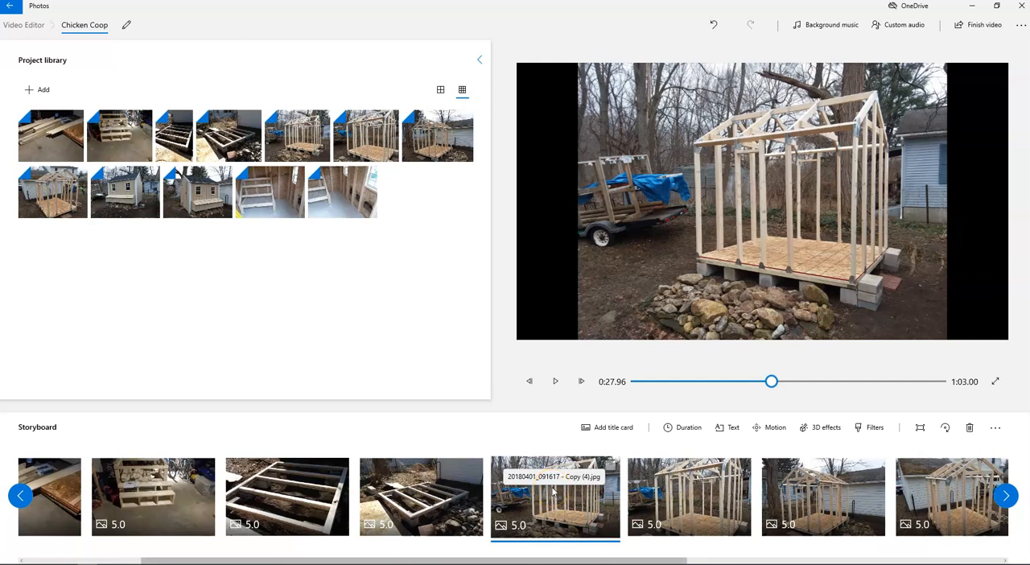
# Step: Open the 3D effects for the framed-coop photo in front of the white siding and clear the recent effects
pyautogui.moveTo(602, 561); pyautogui.dragTo(676, 560)
pyautogui.moveTo(740, 555); pyautogui.dragTo(793, 554)
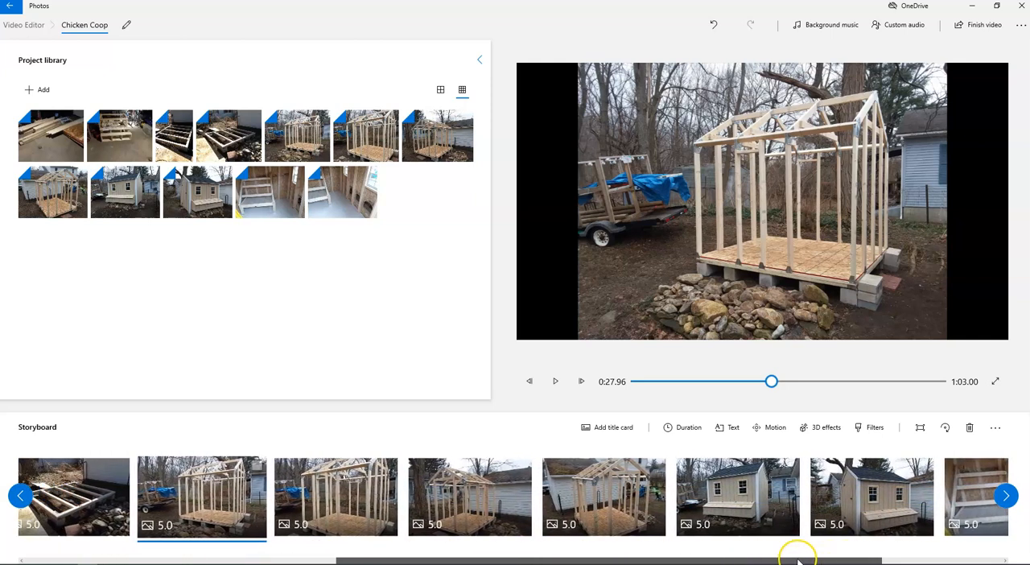
pyautogui.click(450, 506)
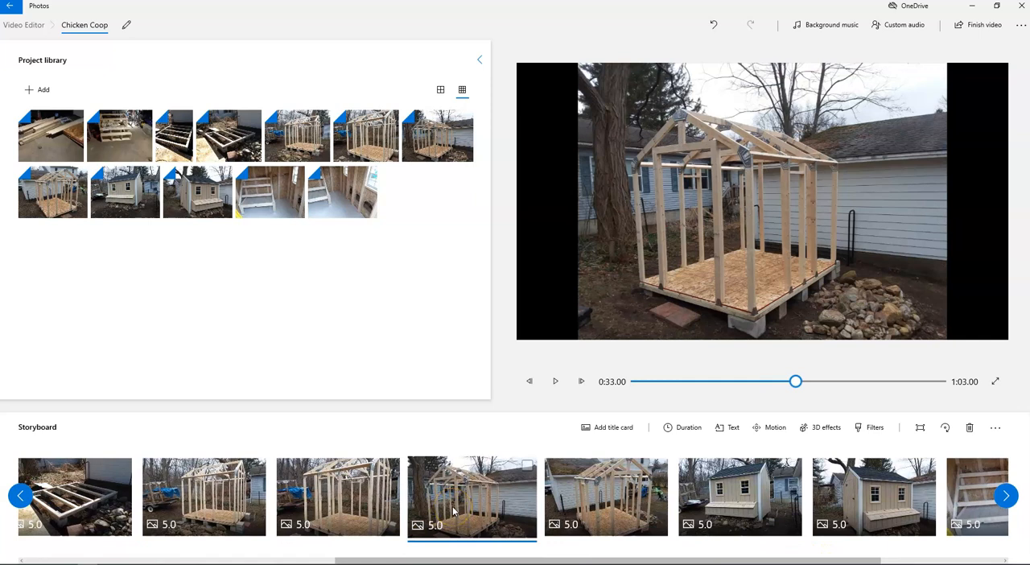
pyautogui.click(829, 434)
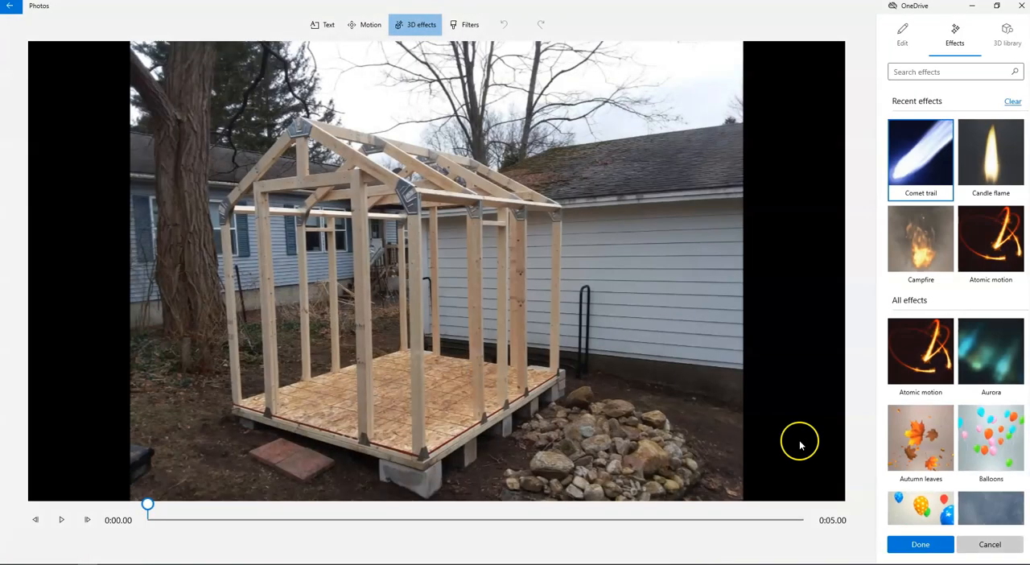
pyautogui.click(1012, 103)
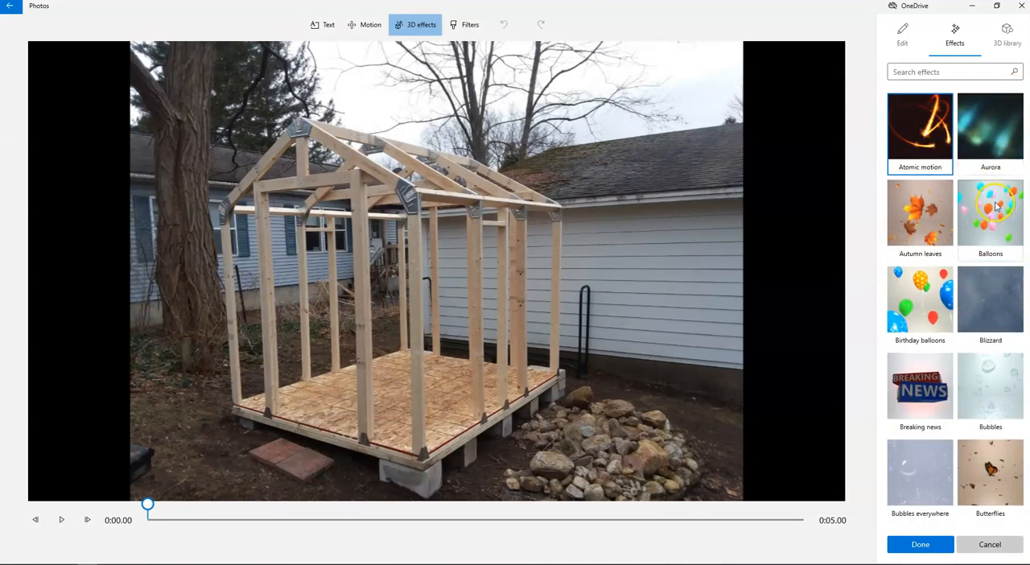
# Step: Add the Dust explosion effect over the rock pile and fine-tune its size and position
pyautogui.scroll(-4, 994, 207)
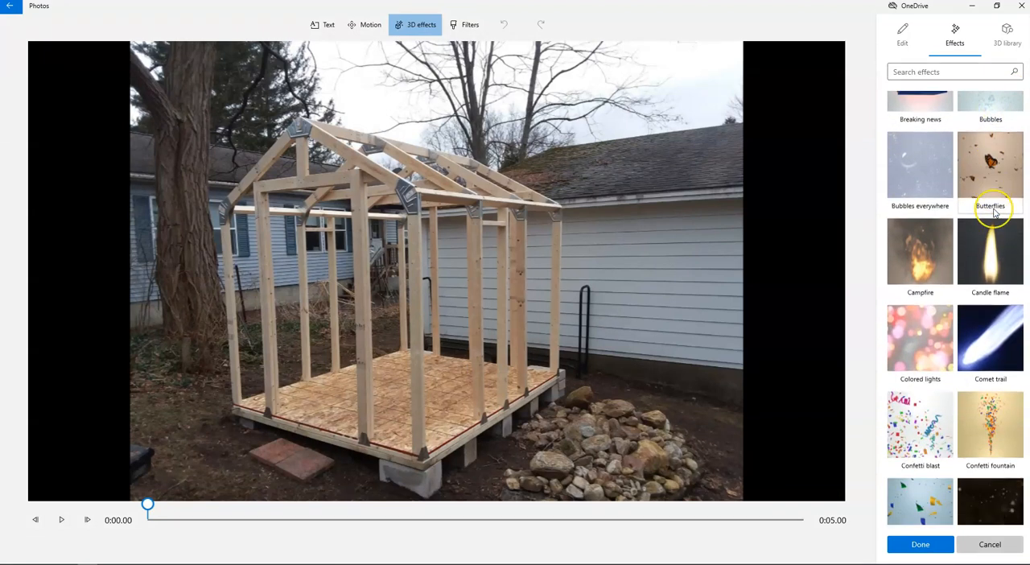
pyautogui.scroll(-3, 925, 290)
pyautogui.scroll(-1, 930, 301)
pyautogui.scroll(-1, 921, 275)
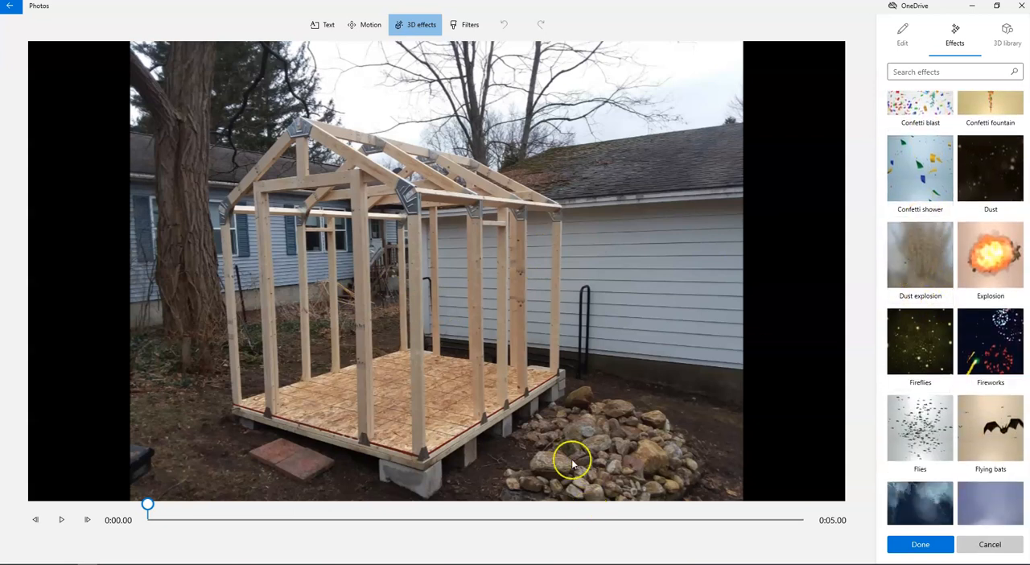
pyautogui.moveTo(919, 249); pyautogui.dragTo(710, 230)
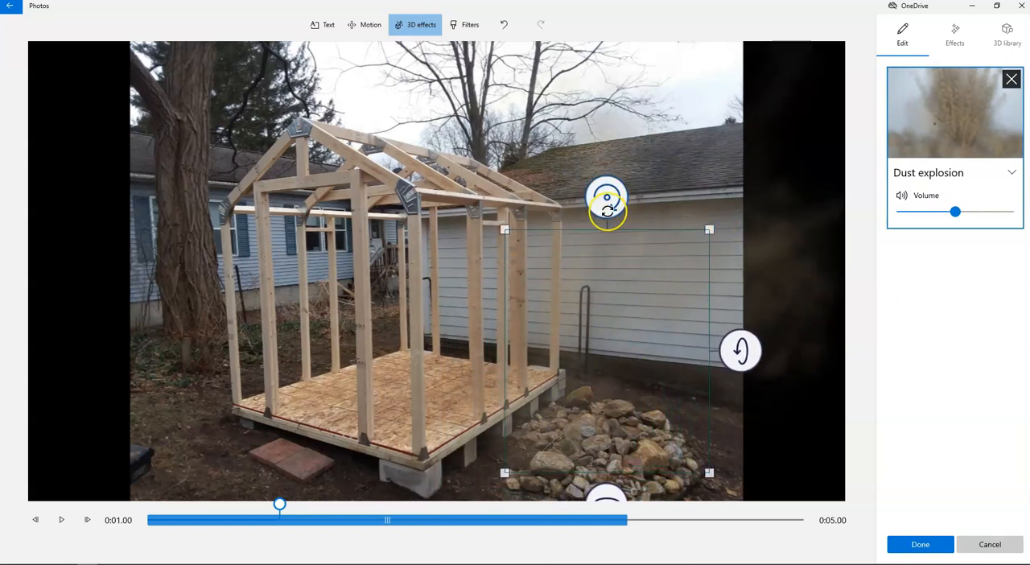
pyautogui.moveTo(505, 230); pyautogui.dragTo(496, 228)
pyautogui.moveTo(582, 319); pyautogui.dragTo(583, 344)
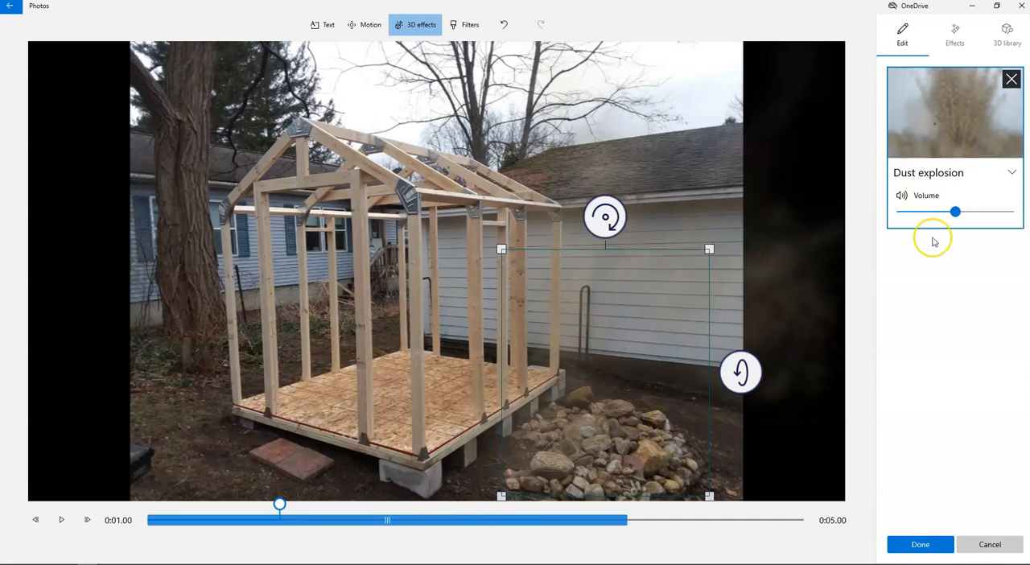
# Step: Raise the Dust explosion's volume and preview the effect from the start of the photo
pyautogui.moveTo(955, 211); pyautogui.dragTo(981, 212)
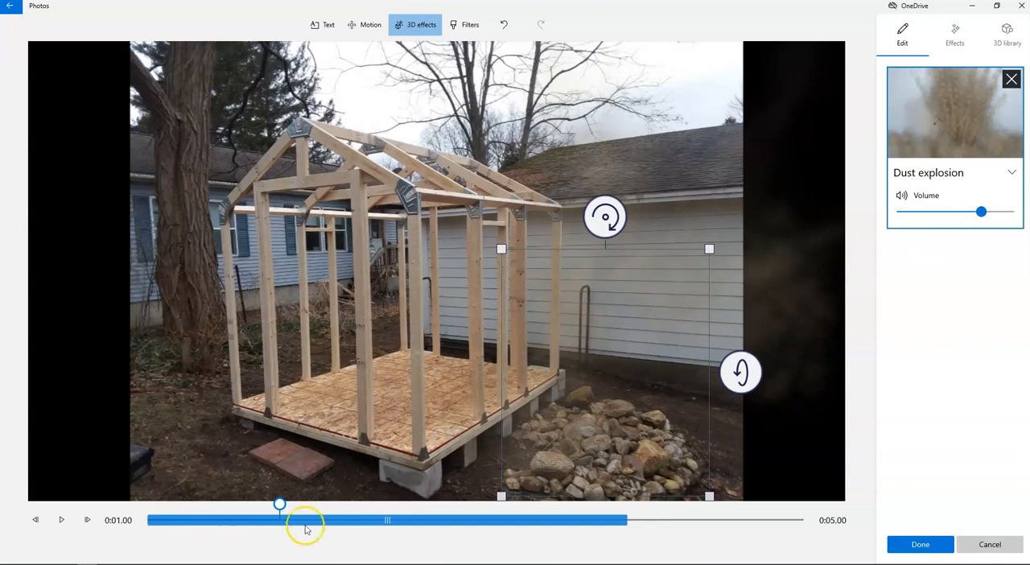
pyautogui.moveTo(281, 509); pyautogui.dragTo(143, 521)
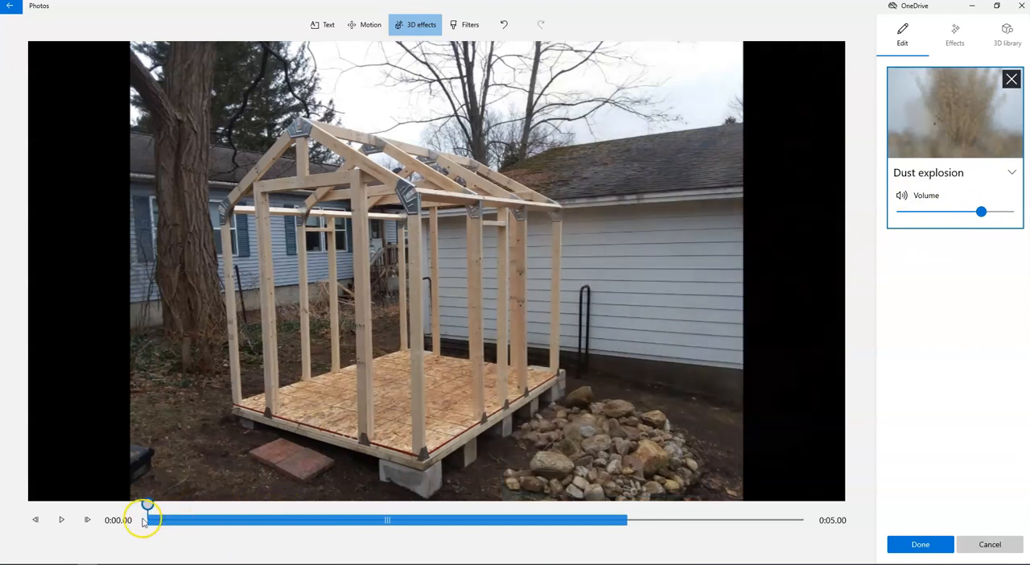
pyautogui.click(62, 521)
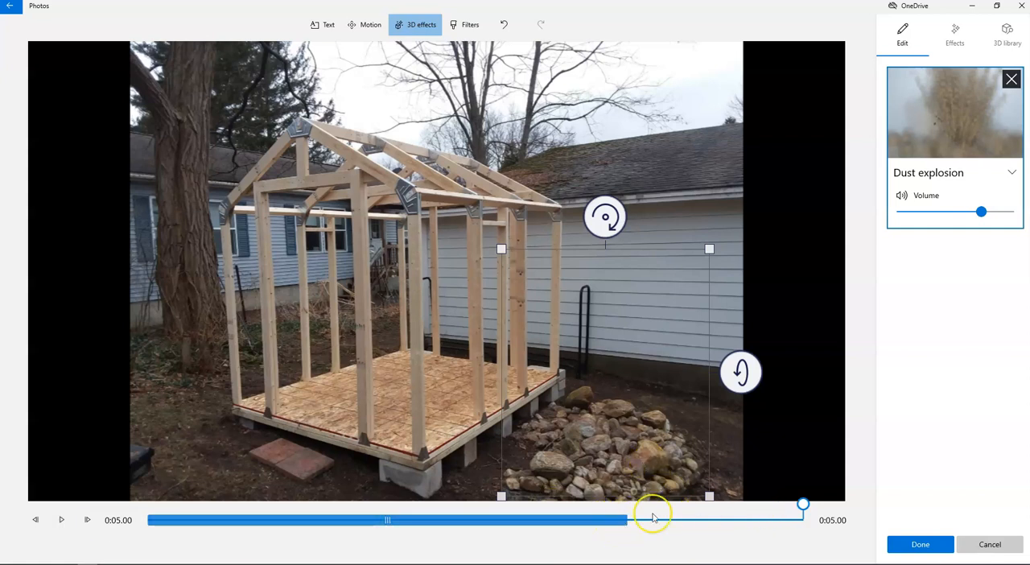
# Step: Try a slightly delayed start and larger size for the Dust explosion, and remove the effect after previewing it
pyautogui.moveTo(386, 523); pyautogui.dragTo(406, 523)
pyautogui.moveTo(741, 370); pyautogui.dragTo(736, 325)
pyautogui.moveTo(590, 177); pyautogui.dragTo(535, 218)
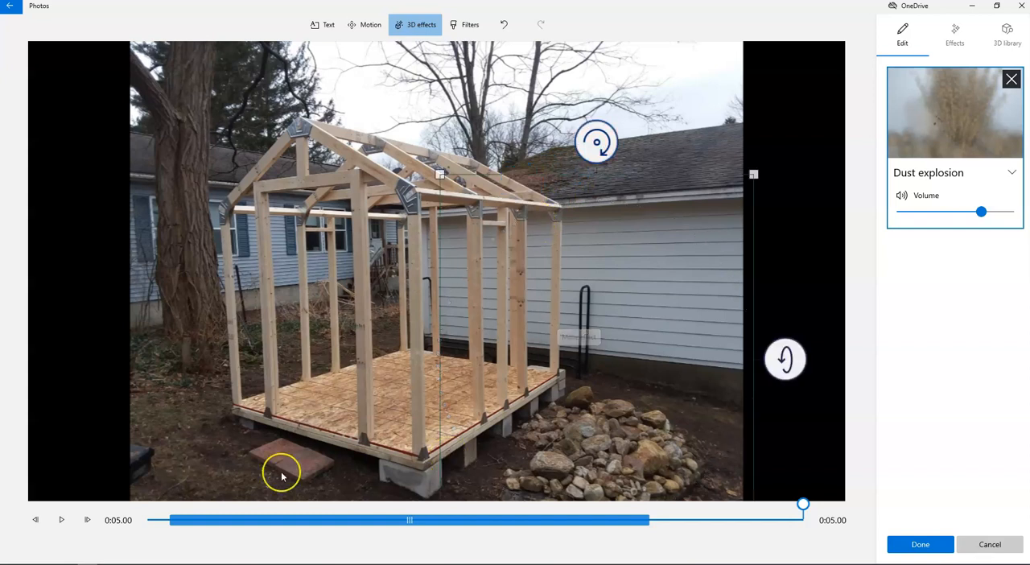
pyautogui.click(61, 520)
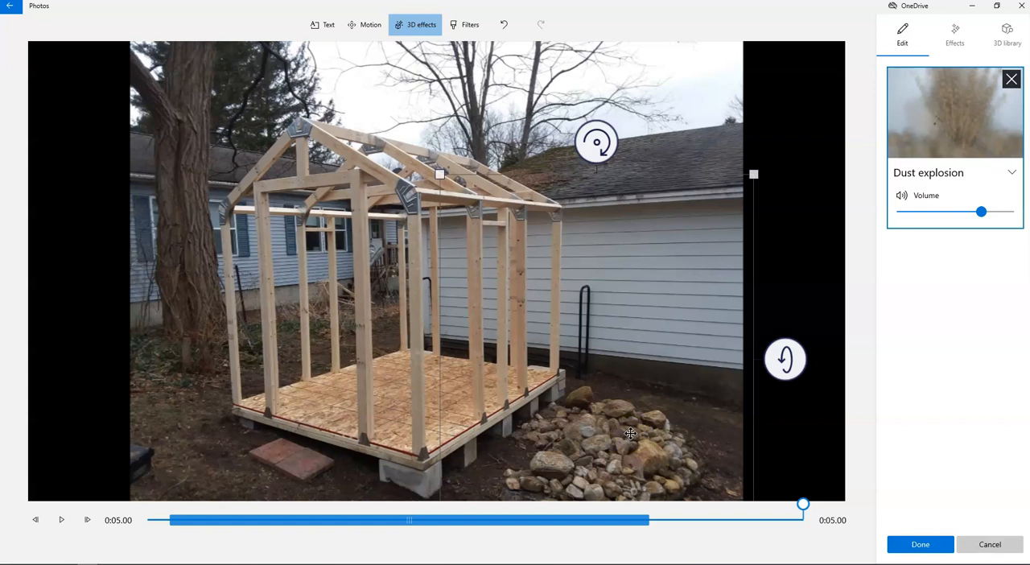
pyautogui.click(1011, 81)
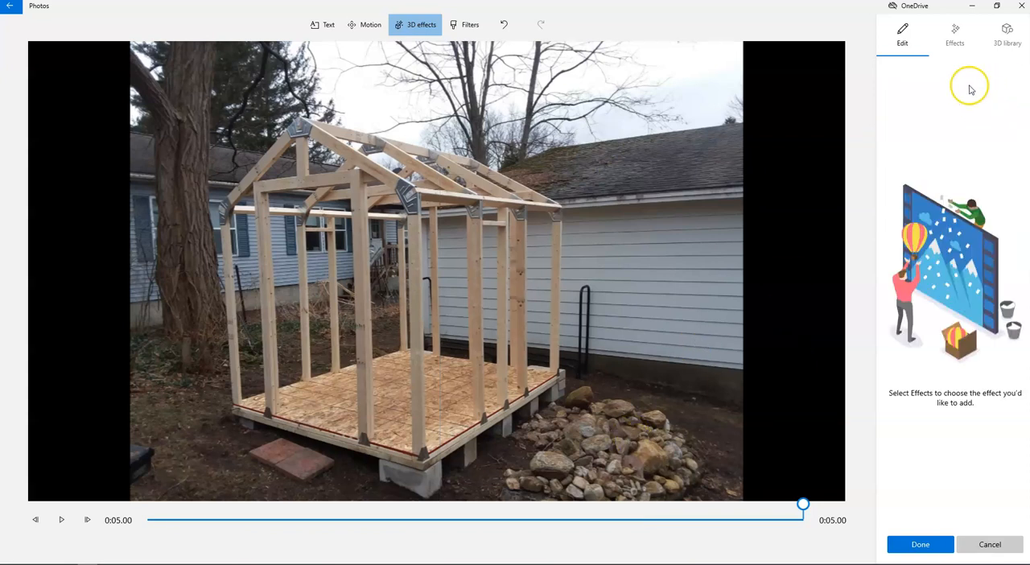
# Step: Add the Campfire effect on the rock pile beside the coop
pyautogui.click(957, 36)
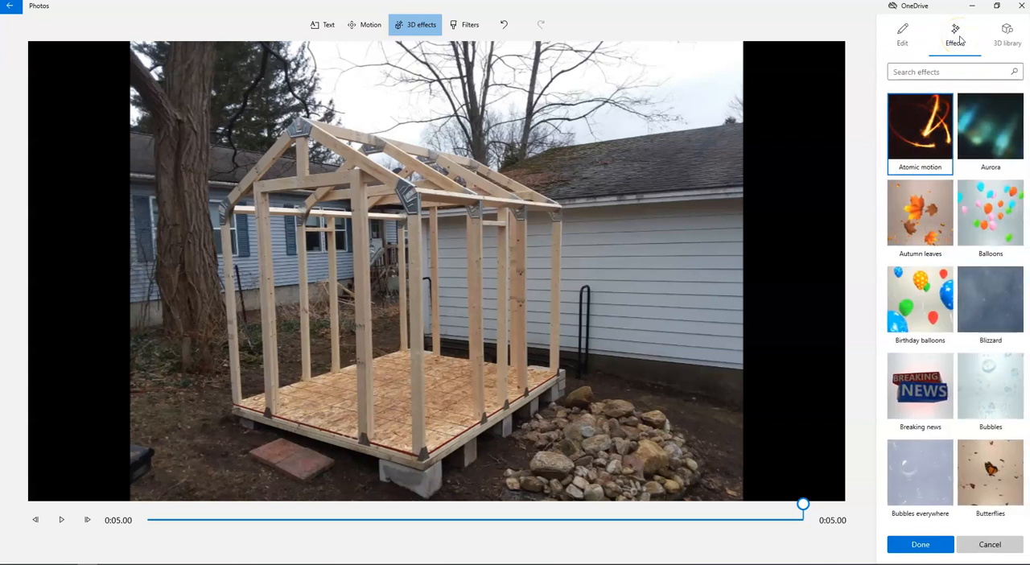
pyautogui.scroll(-5, 995, 314)
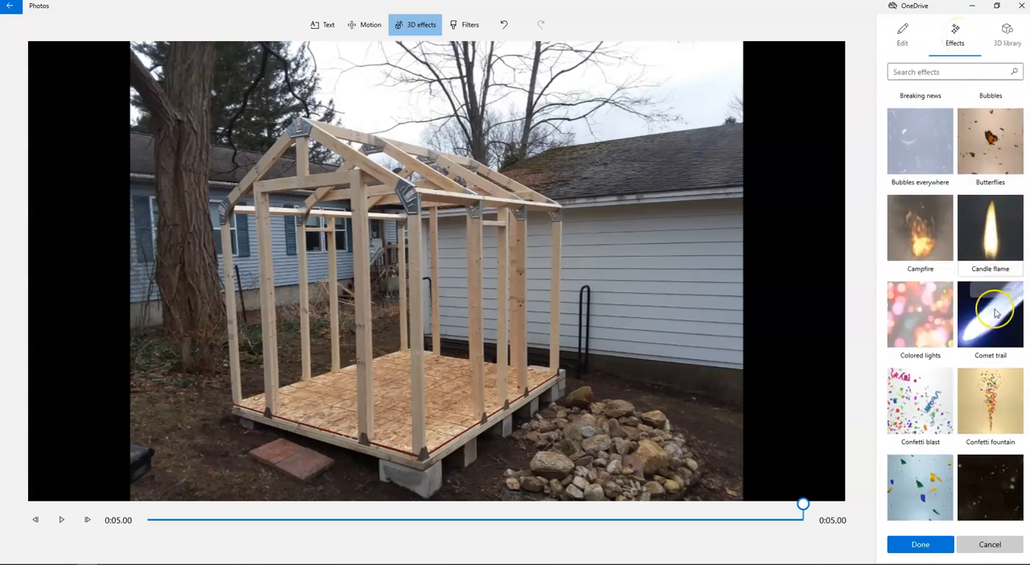
pyautogui.scroll(1, 995, 314)
pyautogui.moveTo(926, 250); pyautogui.dragTo(600, 405)
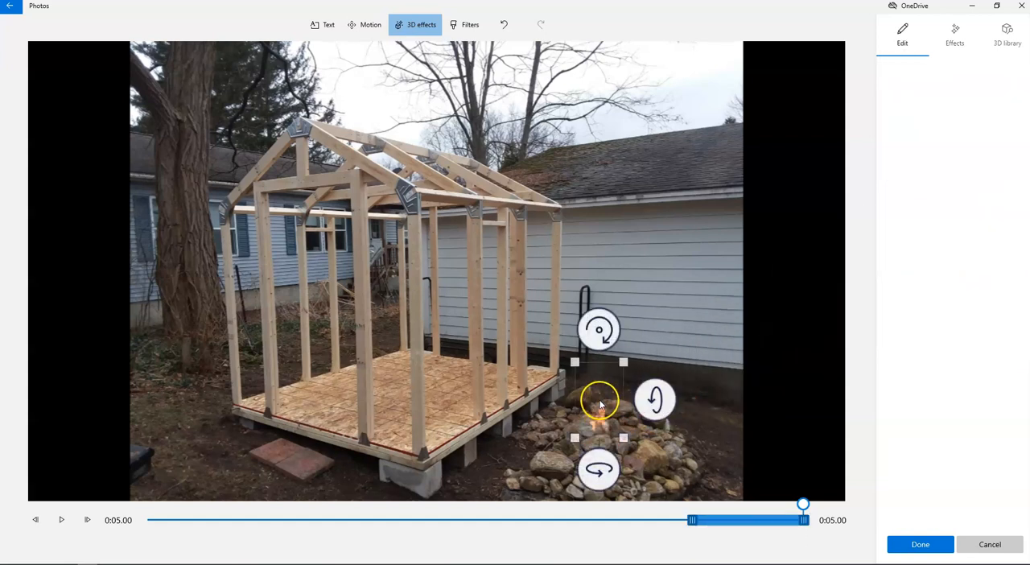
# Step: Enlarge the Campfire effect over the rocks, shift it to the start of the photo's timeline, and preview it
pyautogui.moveTo(573, 439); pyautogui.dragTo(546, 454)
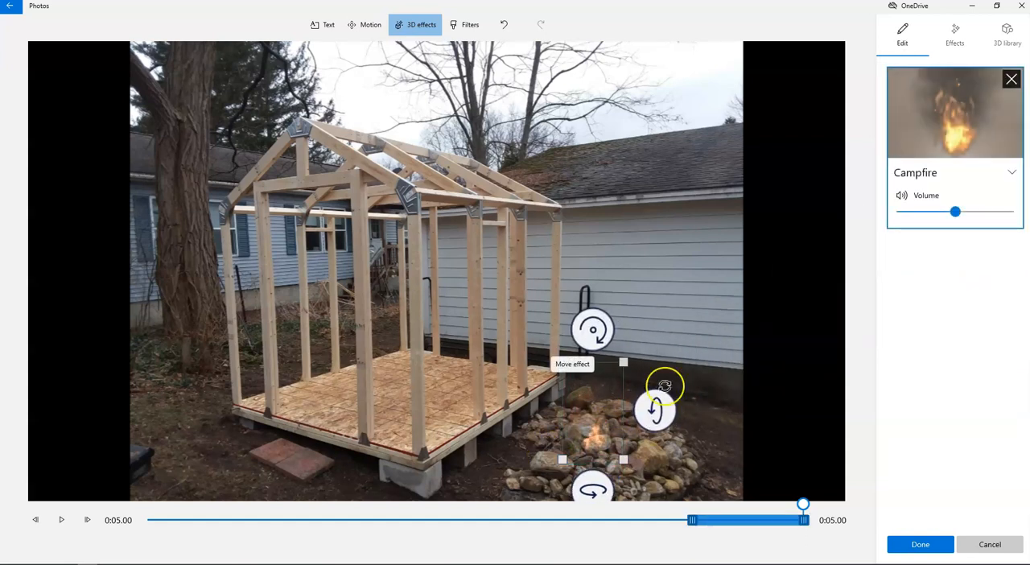
pyautogui.moveTo(622, 362); pyautogui.dragTo(642, 352)
pyautogui.moveTo(606, 419); pyautogui.dragTo(605, 414)
pyautogui.moveTo(605, 486); pyautogui.dragTo(623, 478)
pyautogui.moveTo(674, 386)
pyautogui.mouseDown()
pyautogui.moveTo(673, 421)
pyautogui.moveTo(680, 385)
pyautogui.mouseUp()
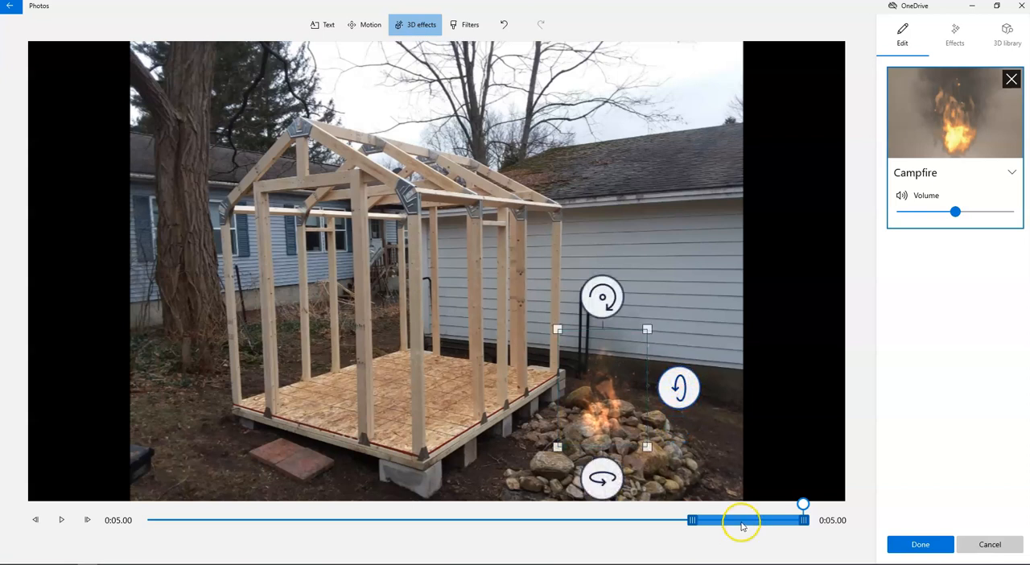
pyautogui.moveTo(744, 523); pyautogui.dragTo(167, 519)
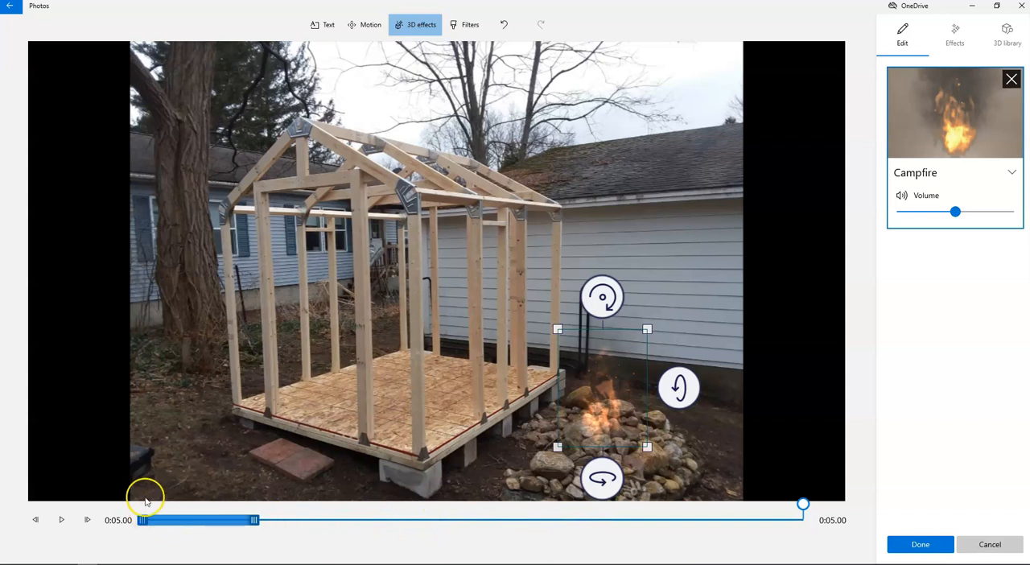
pyautogui.click(62, 521)
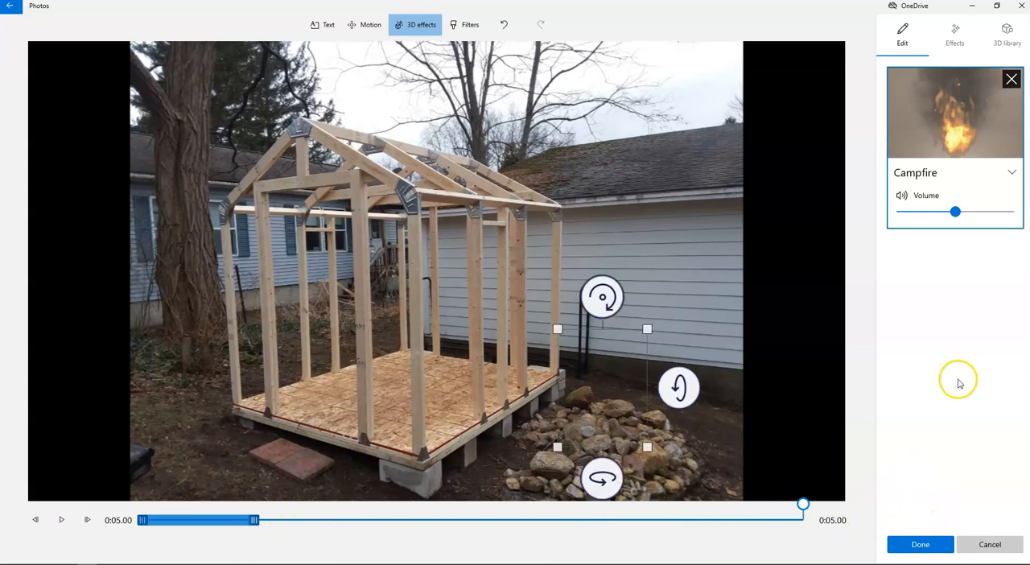
# Step: Add a Dust explosion effect over the rock pile, timed right after the Campfire ends, and preview it
pyautogui.click(956, 41)
pyautogui.scroll(-2, 1006, 265)
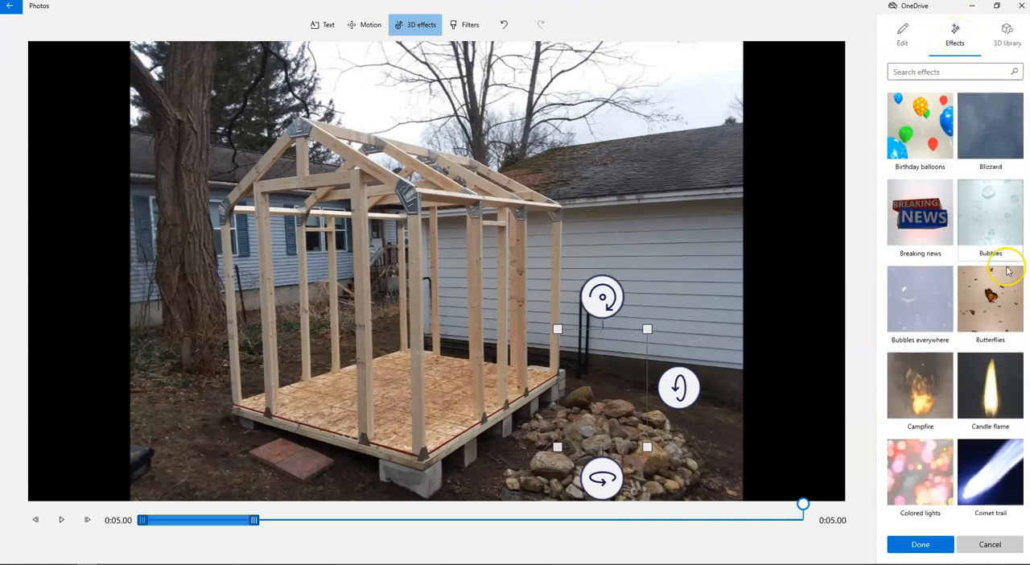
pyautogui.scroll(-4, 1005, 270)
pyautogui.moveTo(889, 386); pyautogui.dragTo(609, 375)
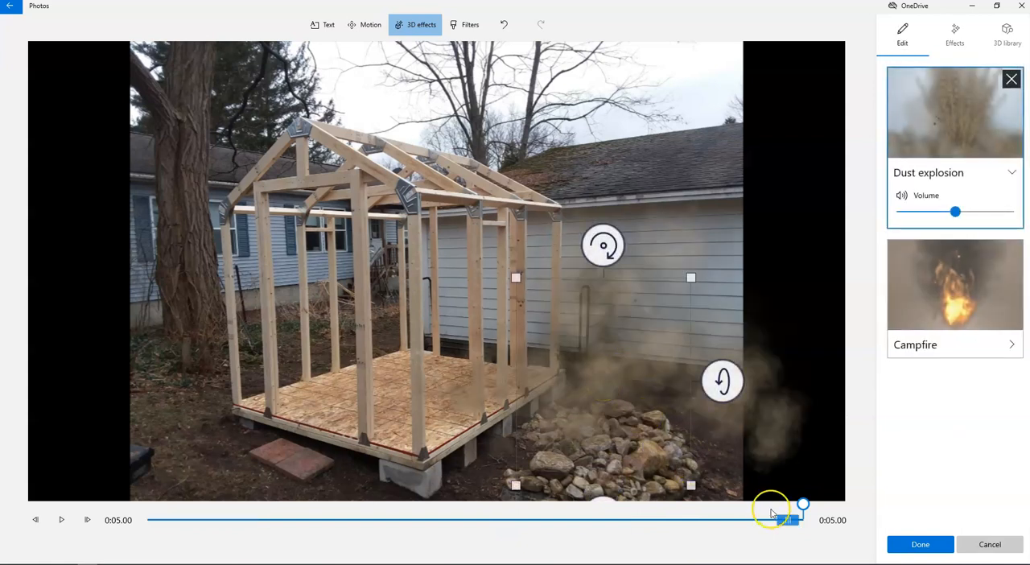
pyautogui.moveTo(789, 521); pyautogui.dragTo(288, 520)
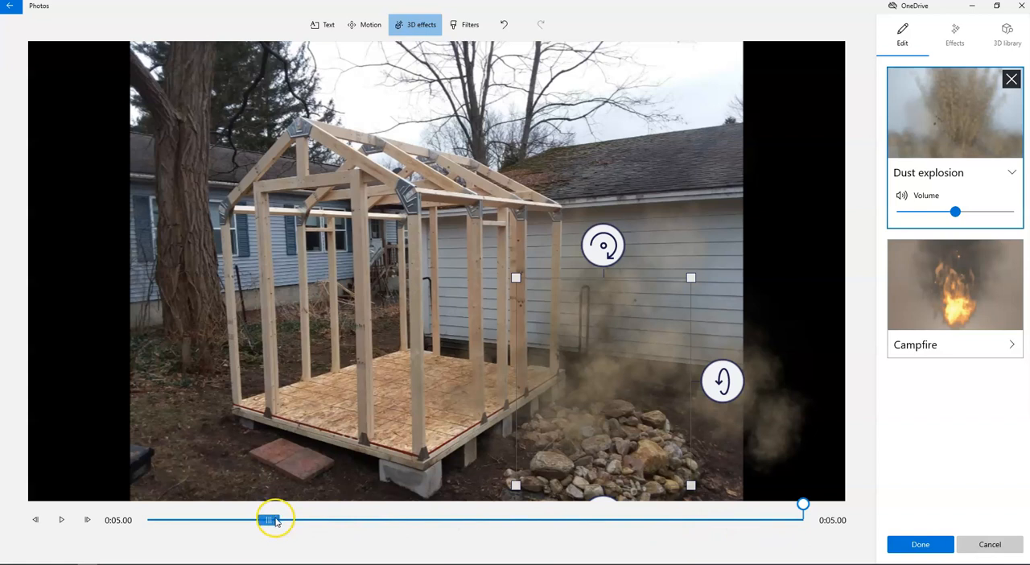
pyautogui.click(61, 520)
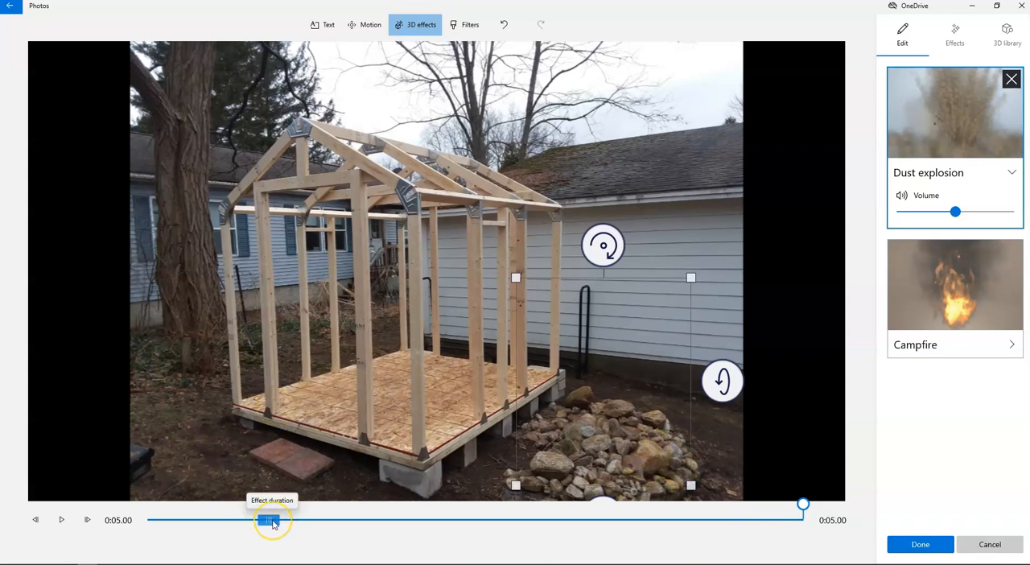
# Step: Delay the Dust explosion slightly, preview the timing, and apply the 3D effects to the photo
pyautogui.moveTo(274, 524); pyautogui.dragTo(280, 526)
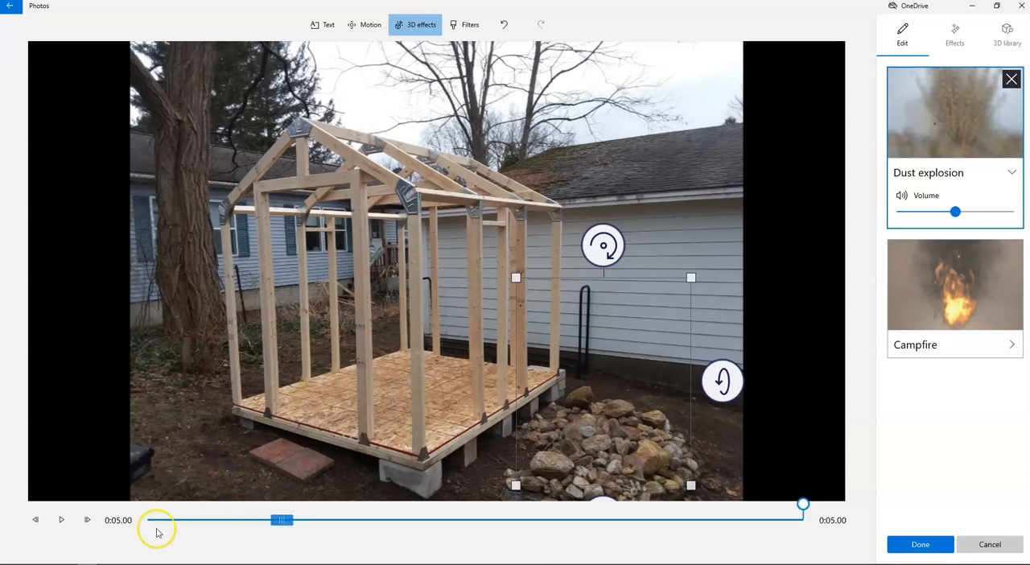
pyautogui.click(61, 520)
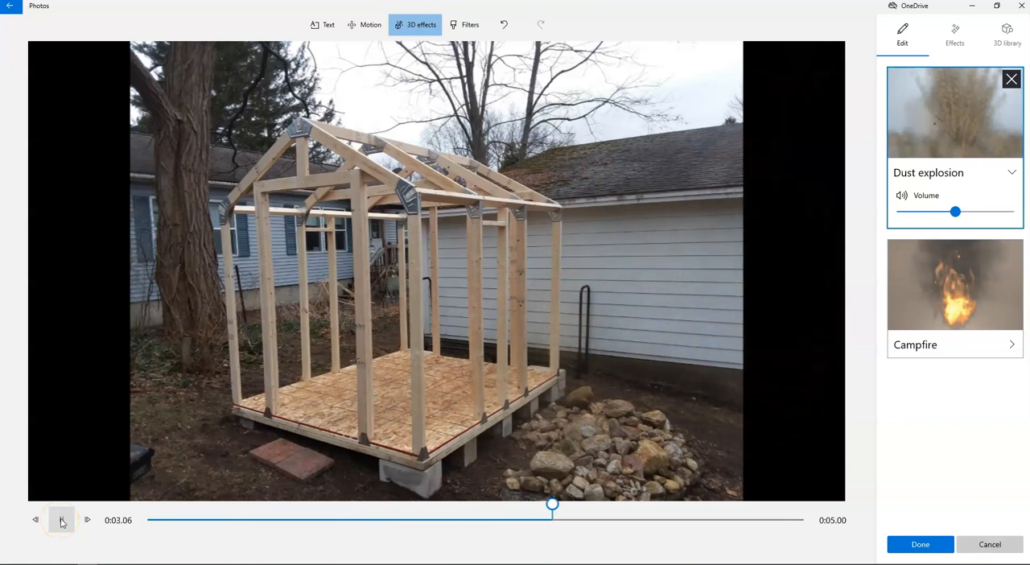
pyautogui.click(62, 521)
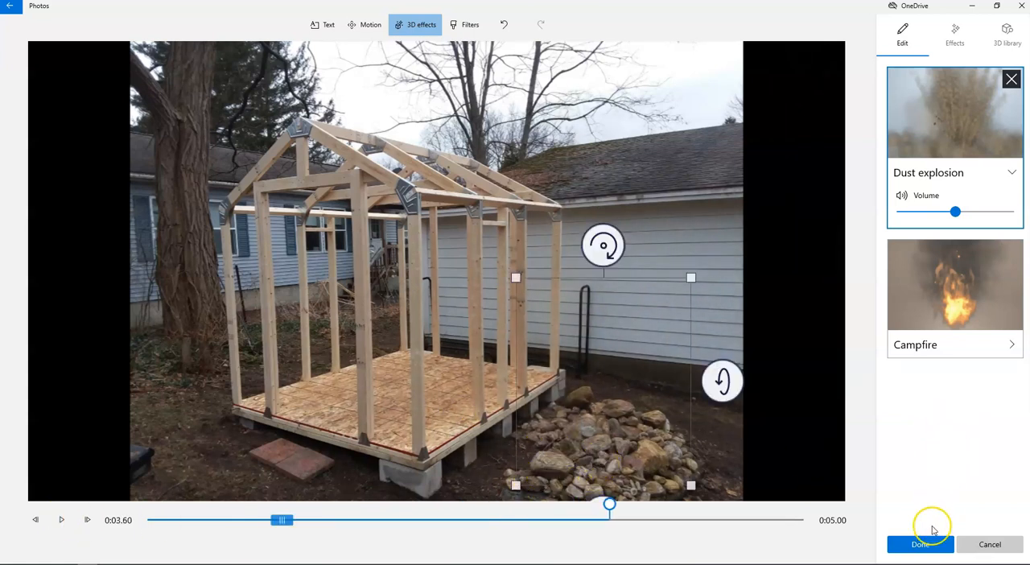
pyautogui.click(921, 544)
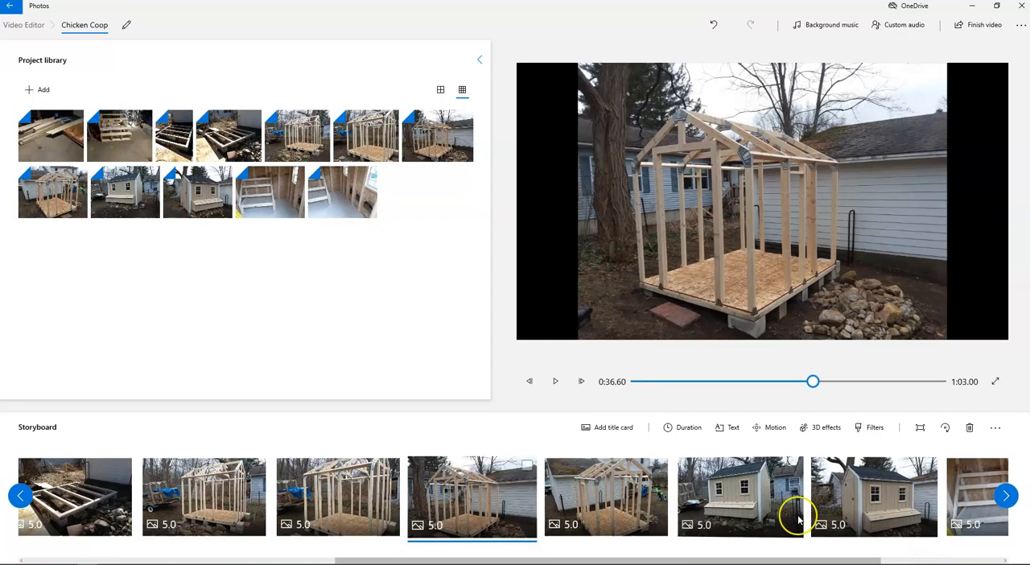
# Step: Add the Chicken model from the Animals & Insects 3D library to the first coop interior photo, the one showing the full roost
pyautogui.moveTo(812, 555); pyautogui.dragTo(925, 556)
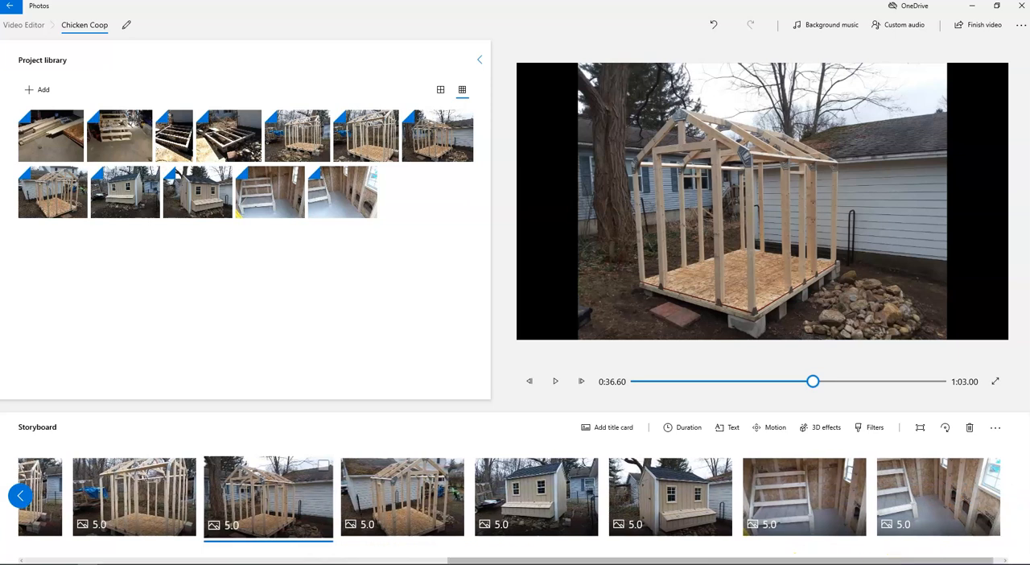
pyautogui.click(797, 504)
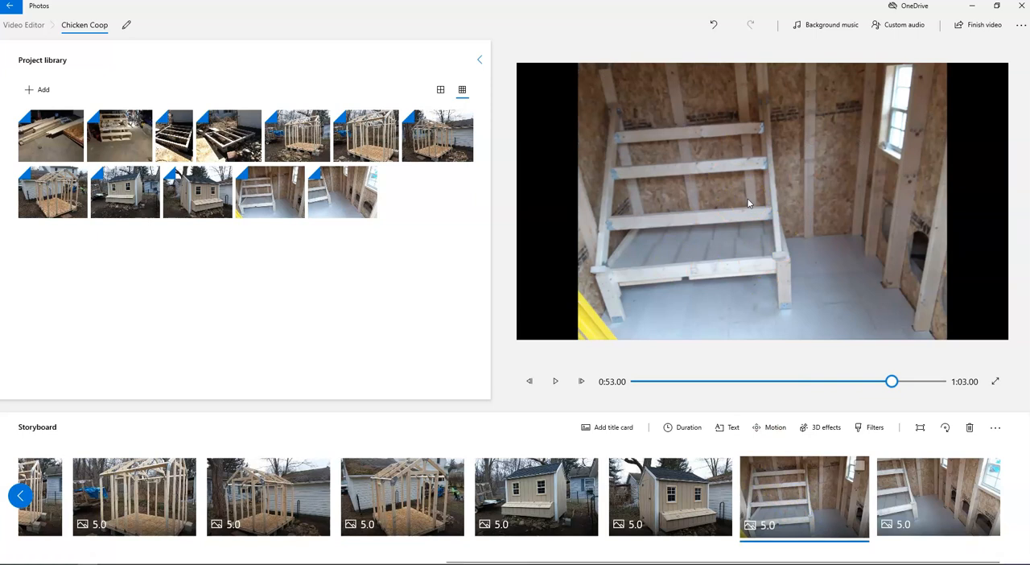
pyautogui.click(825, 429)
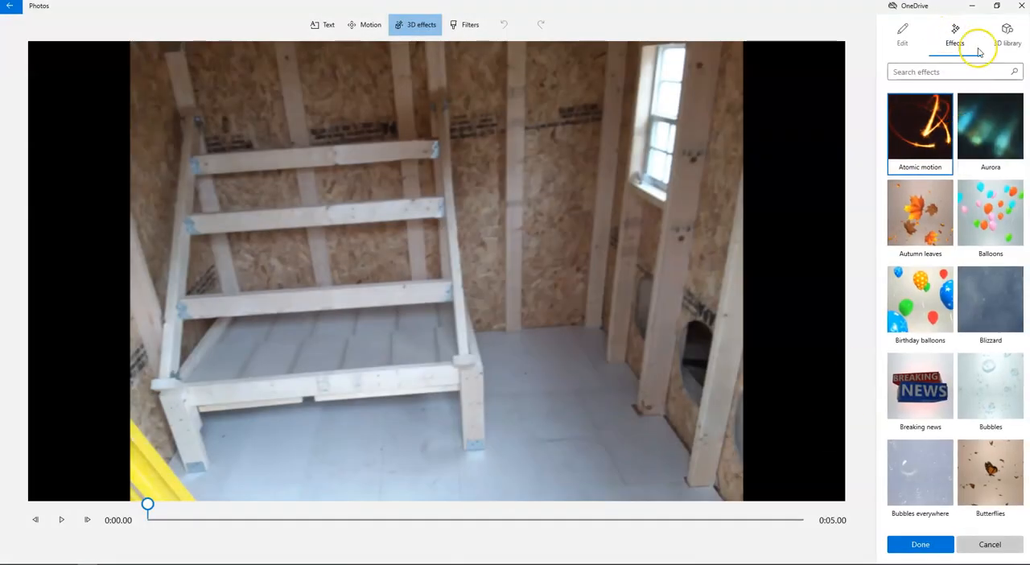
pyautogui.click(1009, 36)
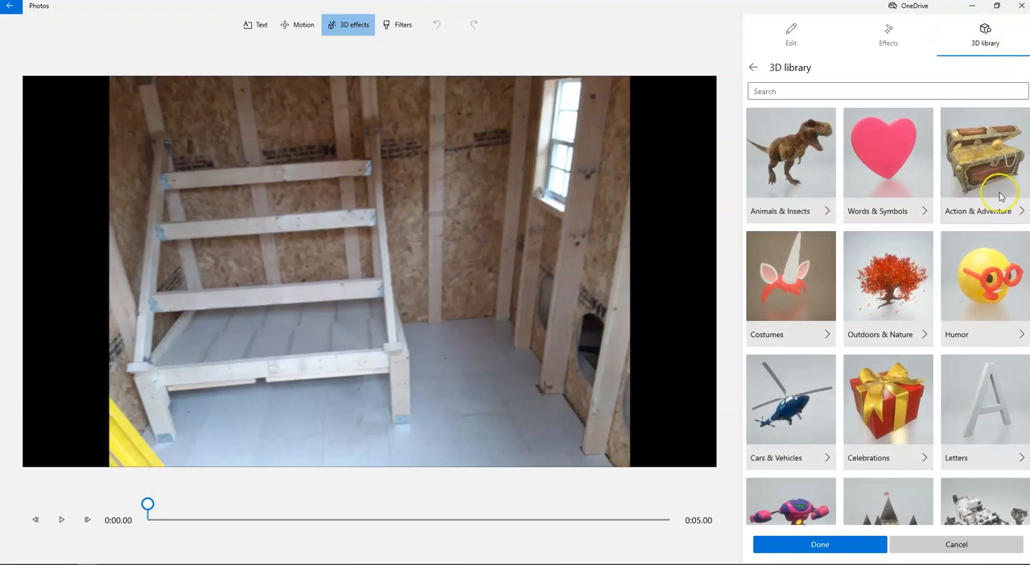
pyautogui.scroll(-3, 1002, 191)
pyautogui.scroll(3, 997, 193)
pyautogui.click(805, 203)
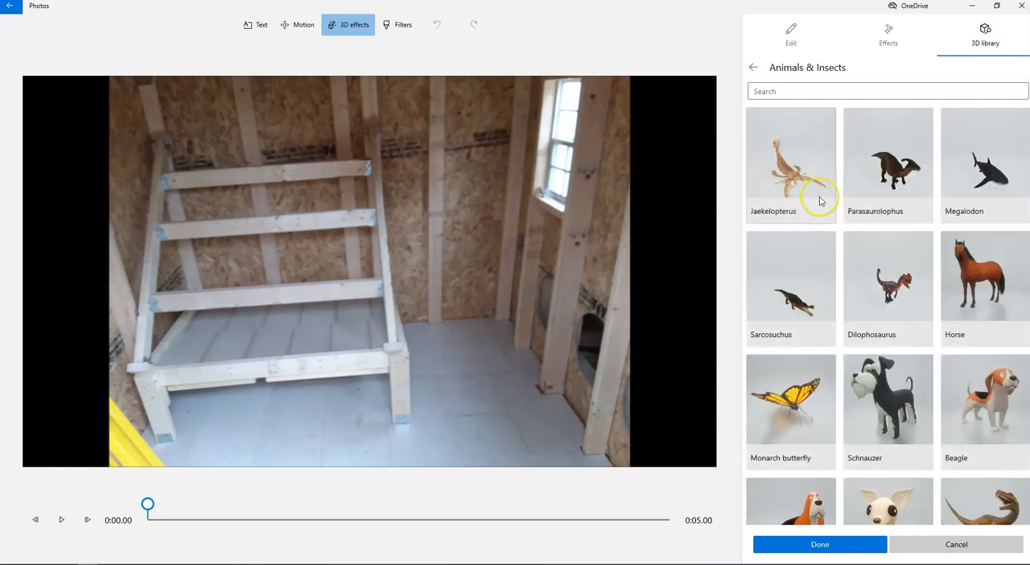
pyautogui.scroll(-4, 865, 214)
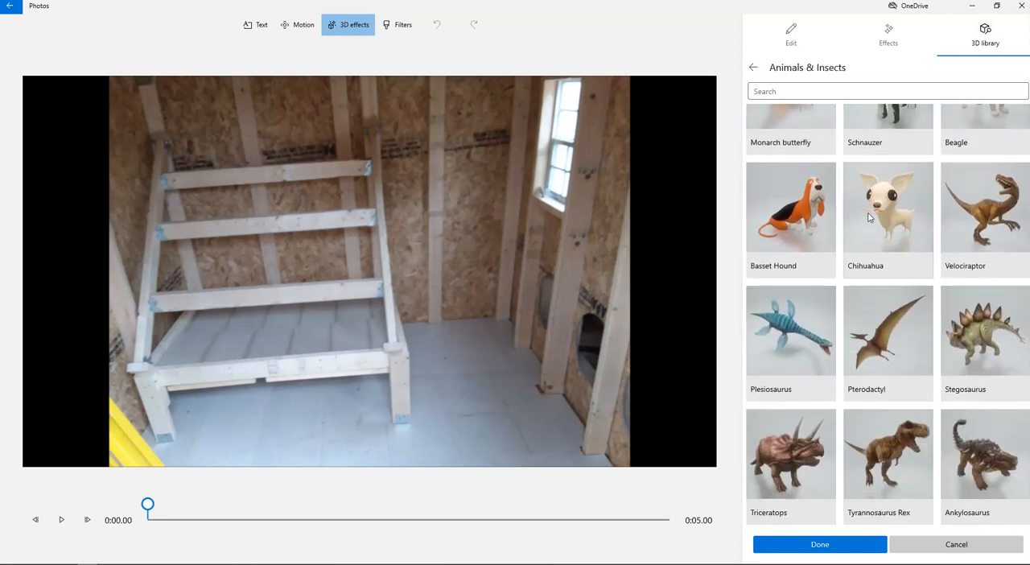
pyautogui.scroll(-9, 868, 216)
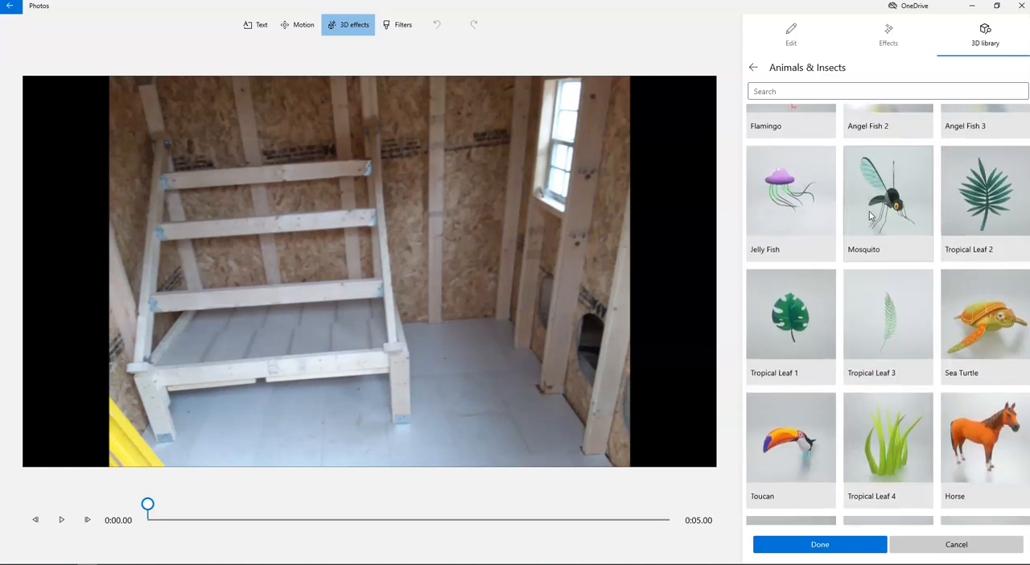
pyautogui.scroll(-6, 869, 216)
pyautogui.click(880, 299)
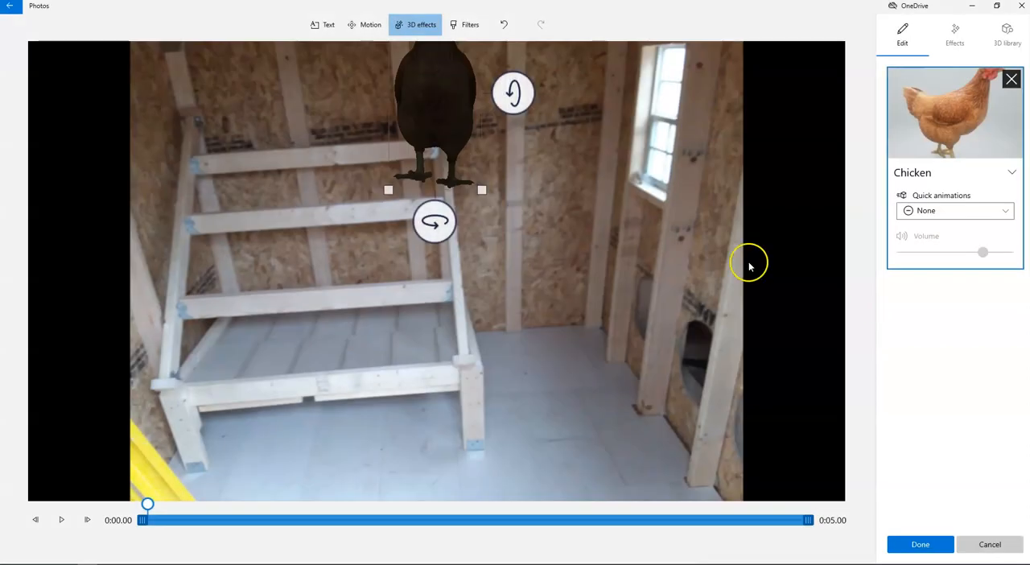
# Step: Turn the chicken sideways, shrink it onto the floor beside the roost's front leg, and apply the 3D effect
pyautogui.moveTo(409, 106); pyautogui.dragTo(322, 289)
pyautogui.moveTo(350, 412); pyautogui.dragTo(418, 413)
pyautogui.moveTo(447, 180); pyautogui.dragTo(330, 281)
pyautogui.moveTo(292, 341); pyautogui.dragTo(520, 341)
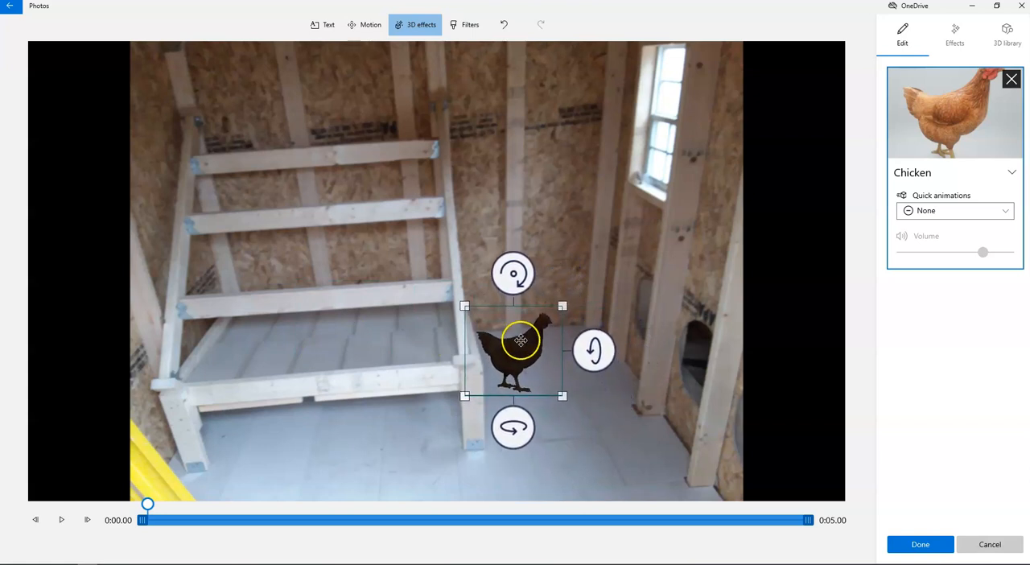
pyautogui.click(920, 544)
# Step: Preview the interior photo with the chicken in full screen, and return to the storyboard
pyautogui.click(554, 382)
pyautogui.click(995, 381)
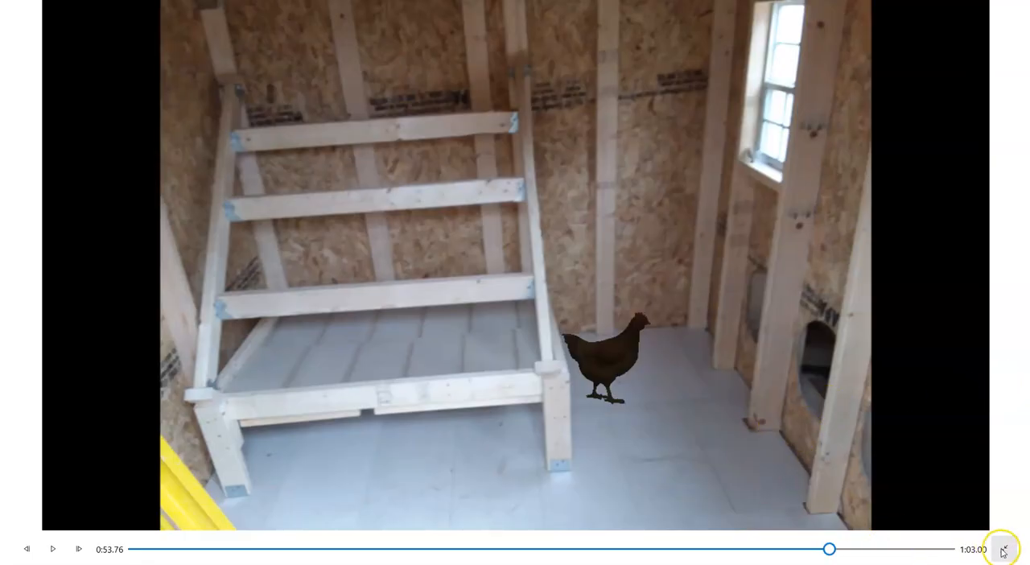
pyautogui.click(55, 550)
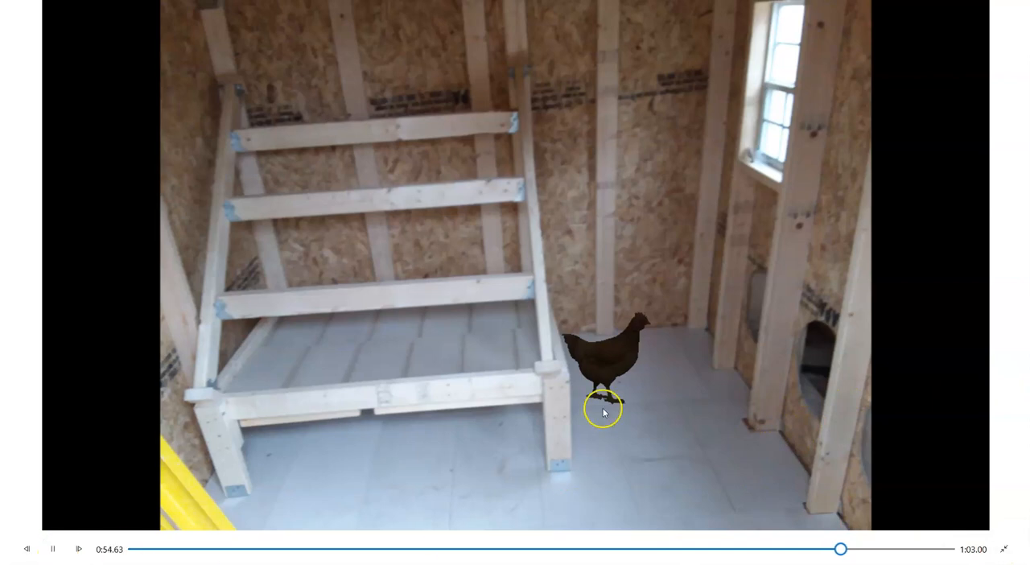
pyautogui.click(1003, 549)
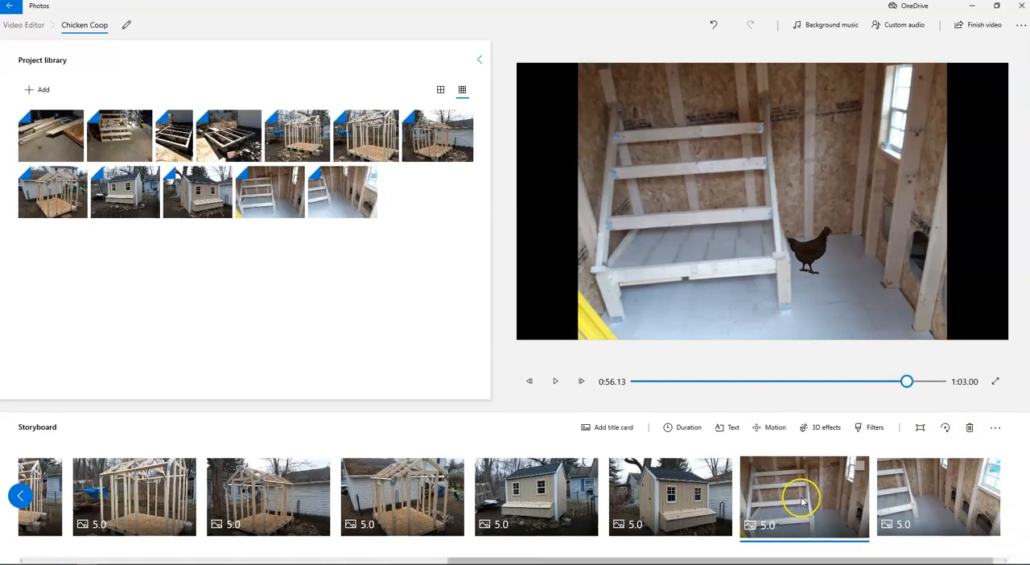
# Step: Try the Jump & Turn quick animation on the chicken with a preview from the start, and set the animation back to None
pyautogui.click(821, 426)
pyautogui.click(513, 354)
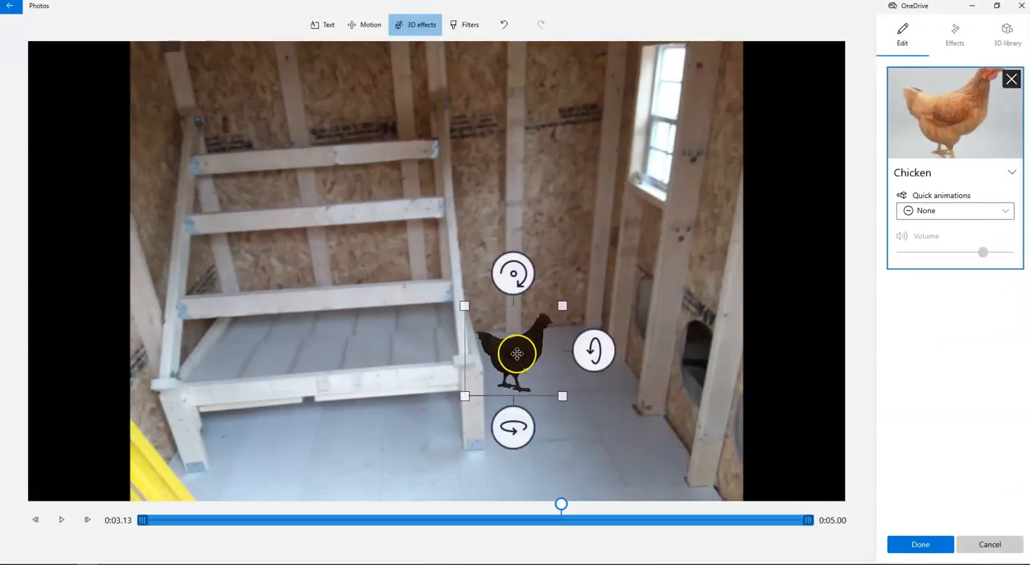
pyautogui.click(954, 211)
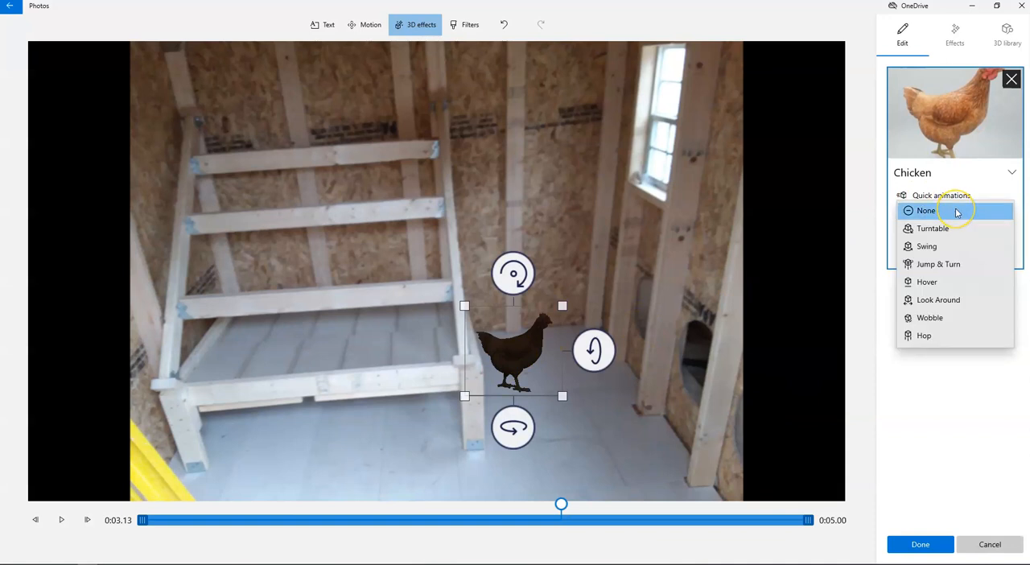
pyautogui.click(955, 264)
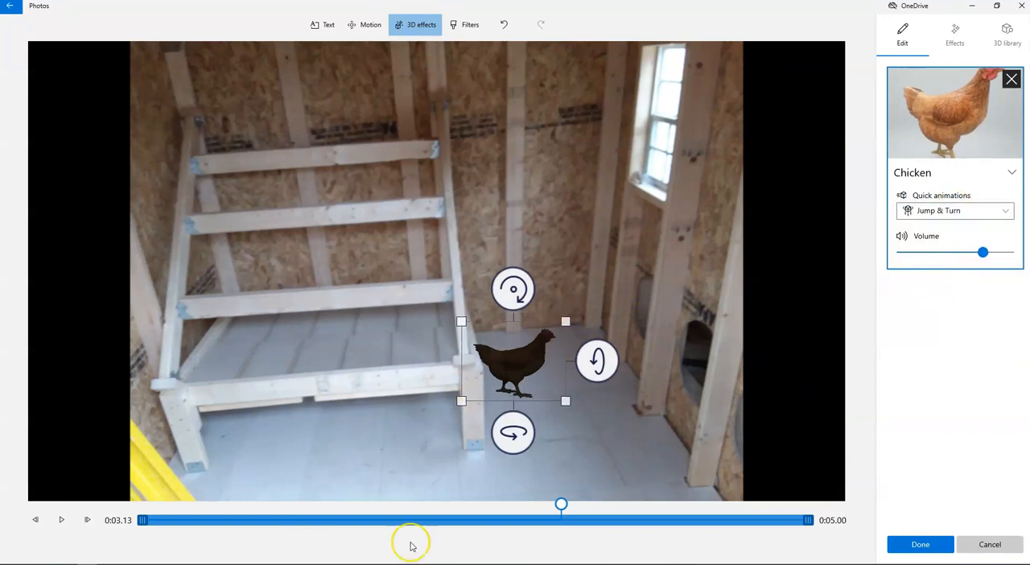
pyautogui.moveTo(561, 503); pyautogui.dragTo(145, 524)
pyautogui.click(62, 519)
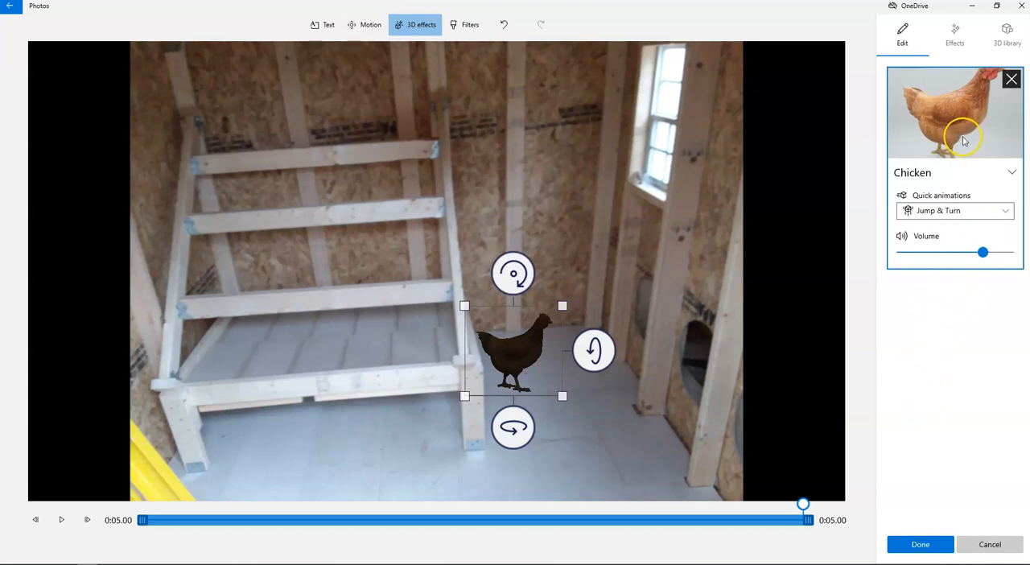
pyautogui.click(992, 212)
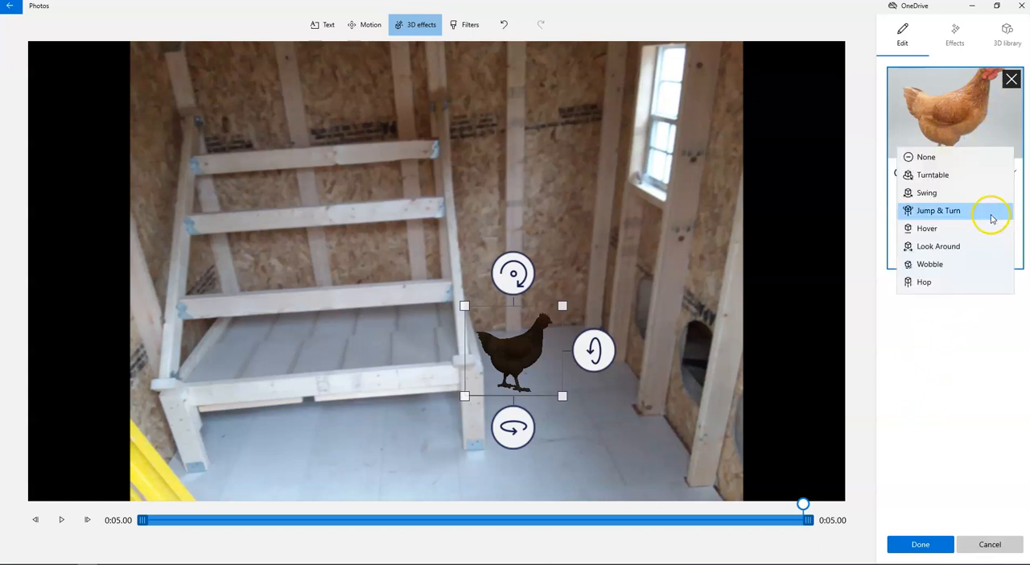
pyautogui.click(968, 159)
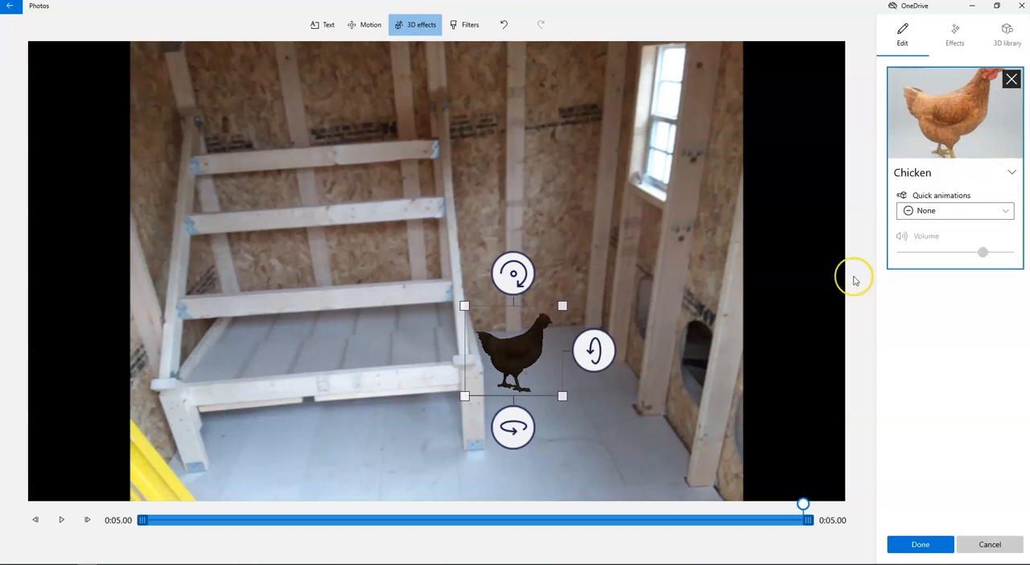
# Step: Place a Campfire effect on the floor in front of the chicken and set its volume to 0
pyautogui.click(954, 32)
pyautogui.scroll(-3, 1008, 344)
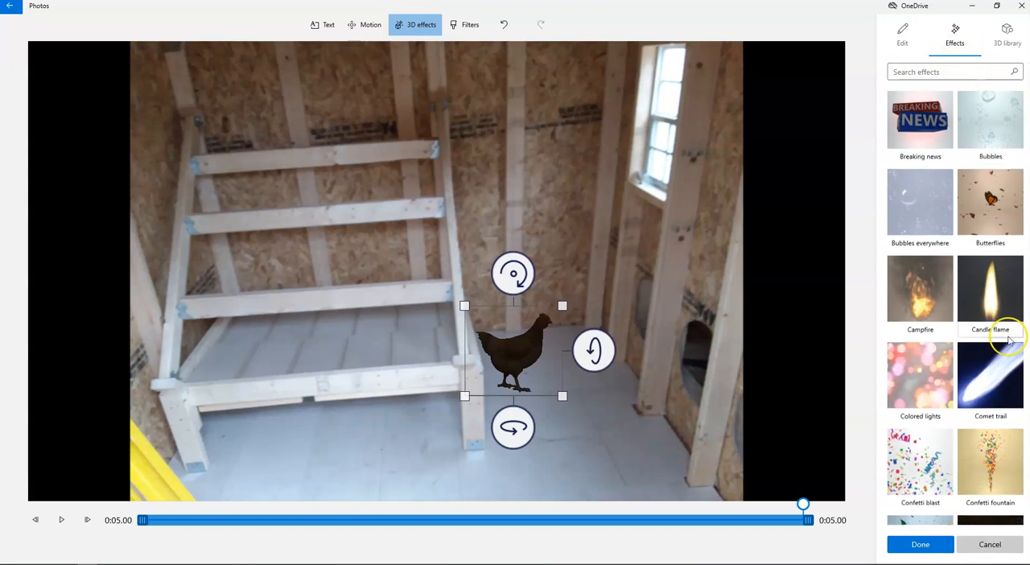
pyautogui.scroll(-1, 1010, 341)
pyautogui.moveTo(935, 248); pyautogui.dragTo(617, 414)
pyautogui.moveTo(677, 364); pyautogui.dragTo(680, 361)
pyautogui.moveTo(954, 211); pyautogui.dragTo(899, 212)
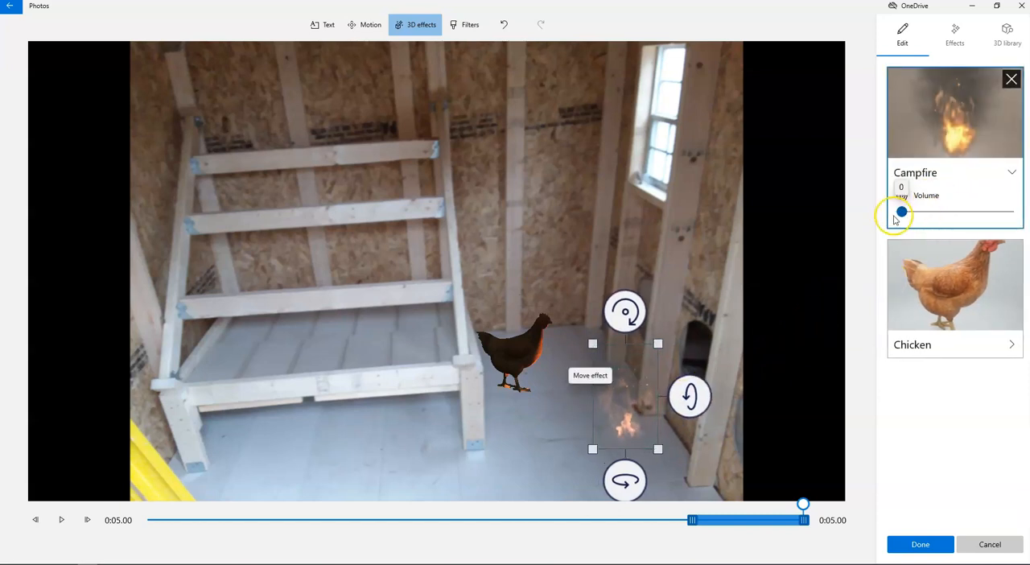
pyautogui.moveTo(624, 423)
pyautogui.mouseDown()
pyautogui.moveTo(558, 397)
pyautogui.moveTo(606, 427)
pyautogui.mouseUp()
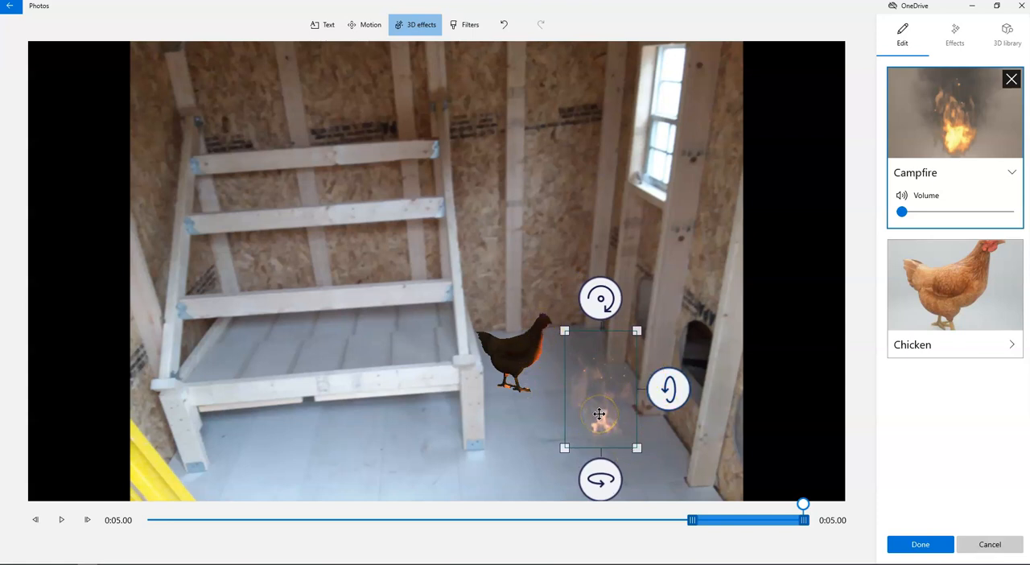
# Step: Stretch the Campfire effect across the photo's full 5 seconds, preview it, and apply the 3D effects
pyautogui.moveTo(691, 519); pyautogui.dragTo(151, 523)
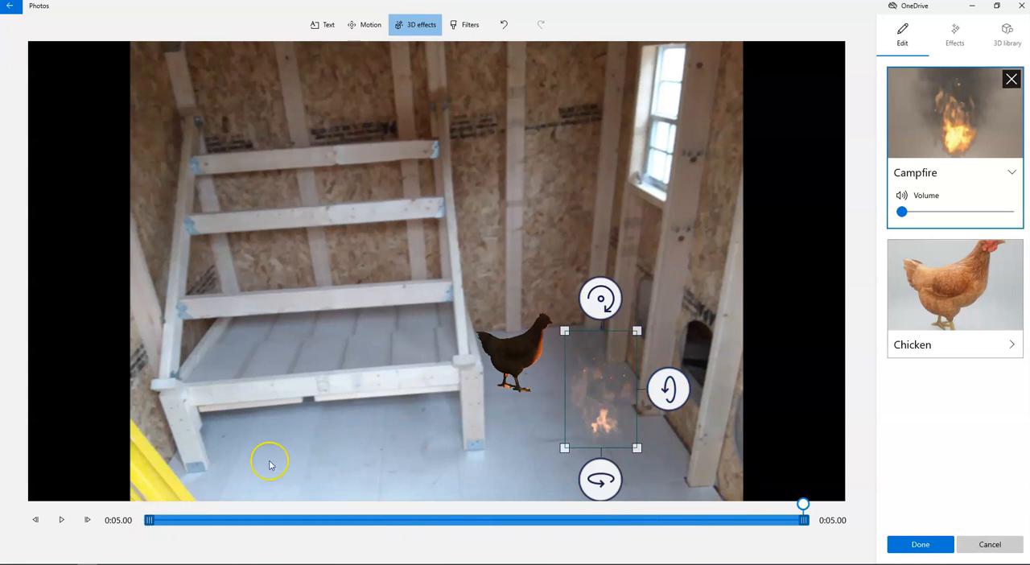
pyautogui.click(61, 522)
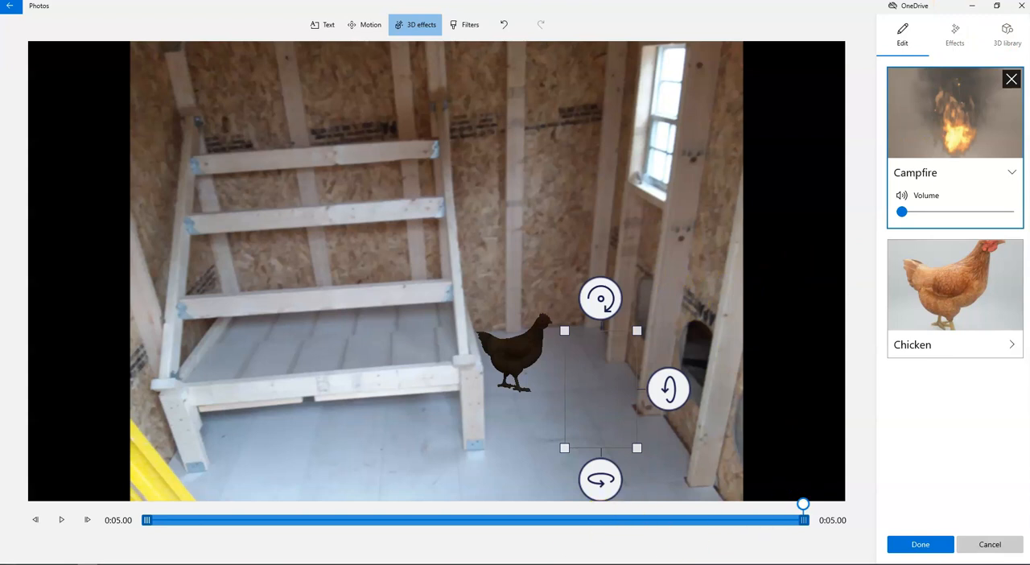
pyautogui.click(917, 545)
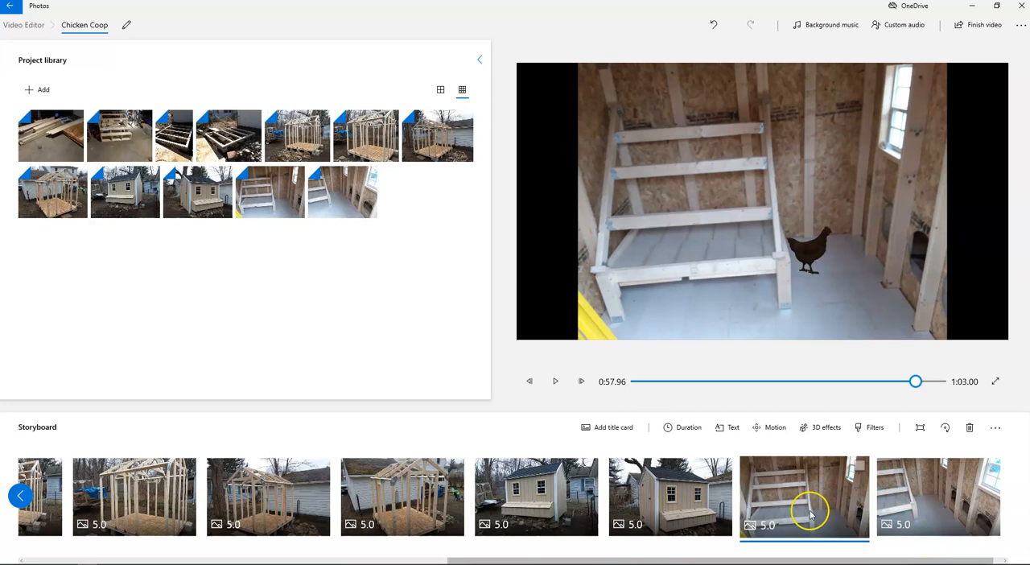
# Step: Compare the Classic, Pearl, Adventure, Denim, Inky and Energy filters on the photo of the floor frame beside the rocks, and apply Joy
pyautogui.moveTo(743, 561); pyautogui.dragTo(457, 562)
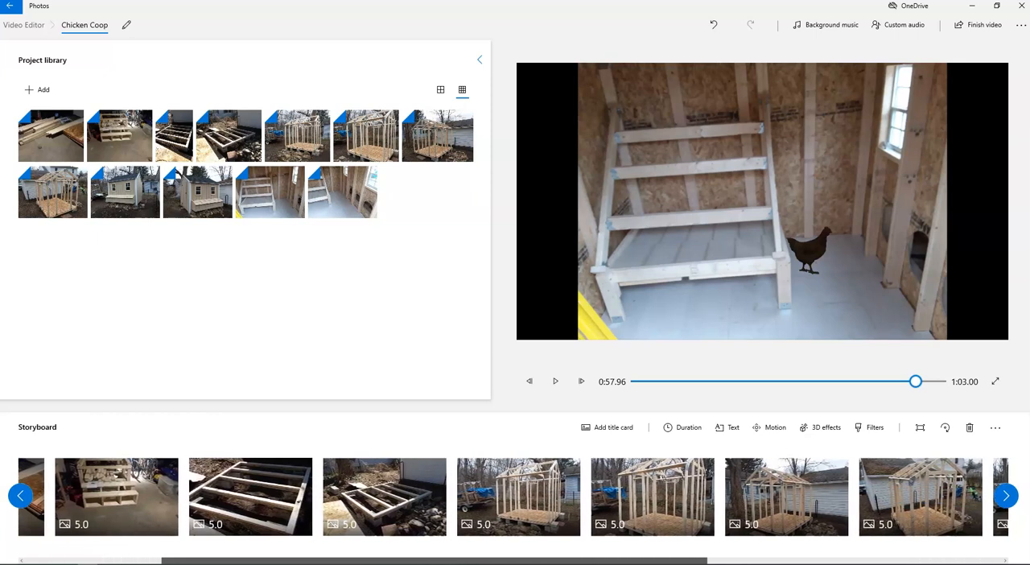
pyautogui.click(423, 486)
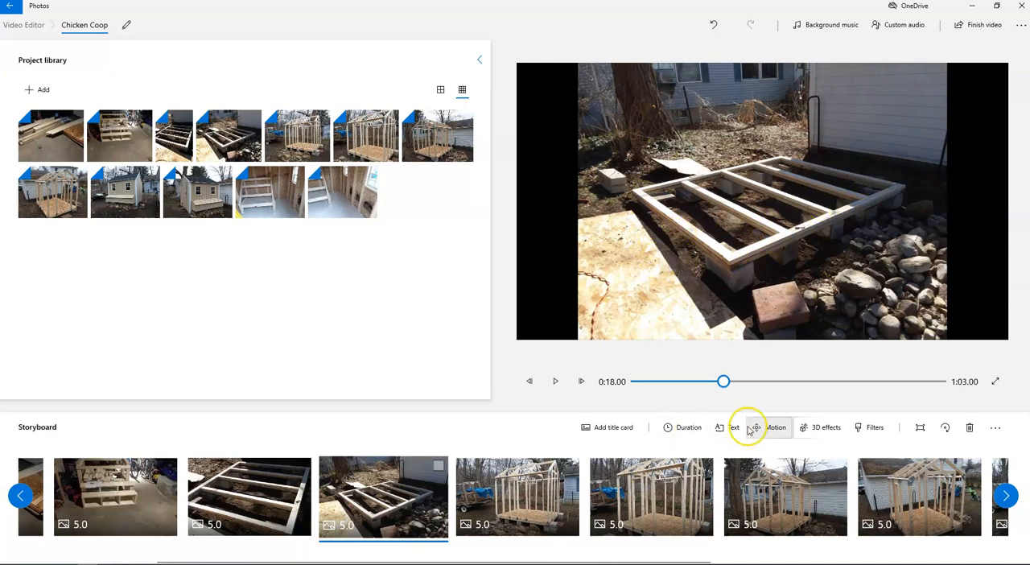
pyautogui.click(872, 428)
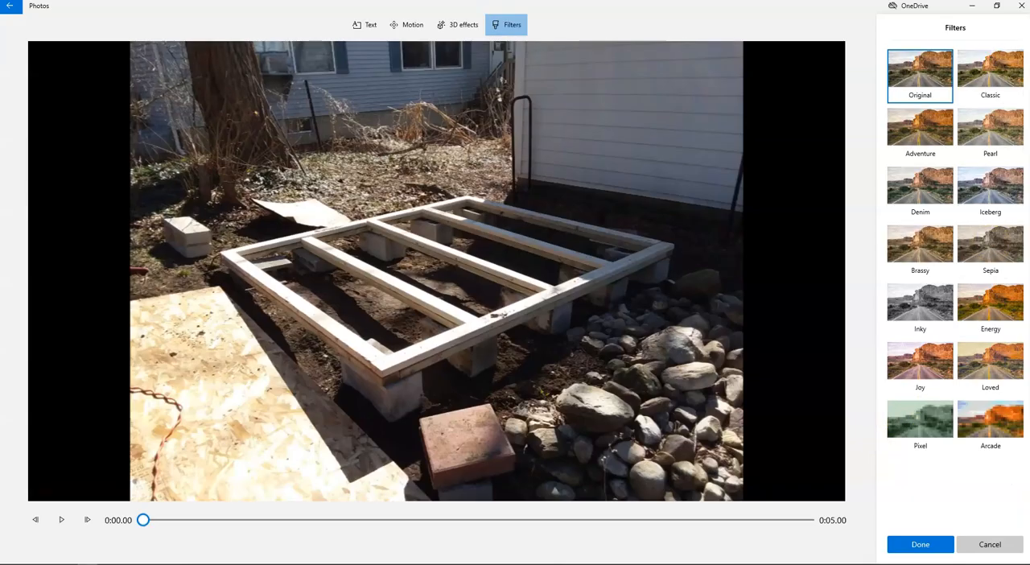
pyautogui.click(1009, 68)
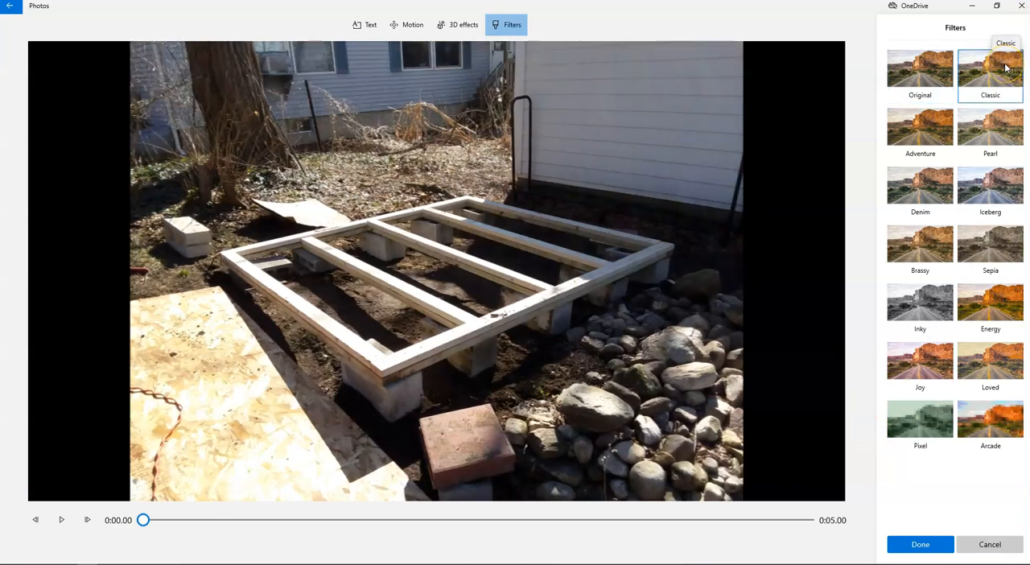
pyautogui.click(1006, 122)
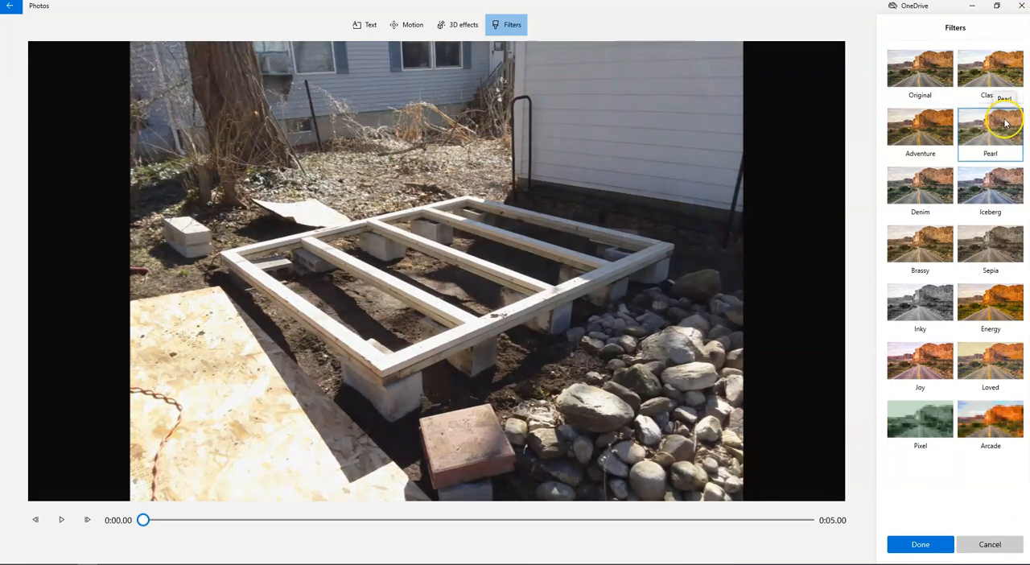
pyautogui.click(925, 136)
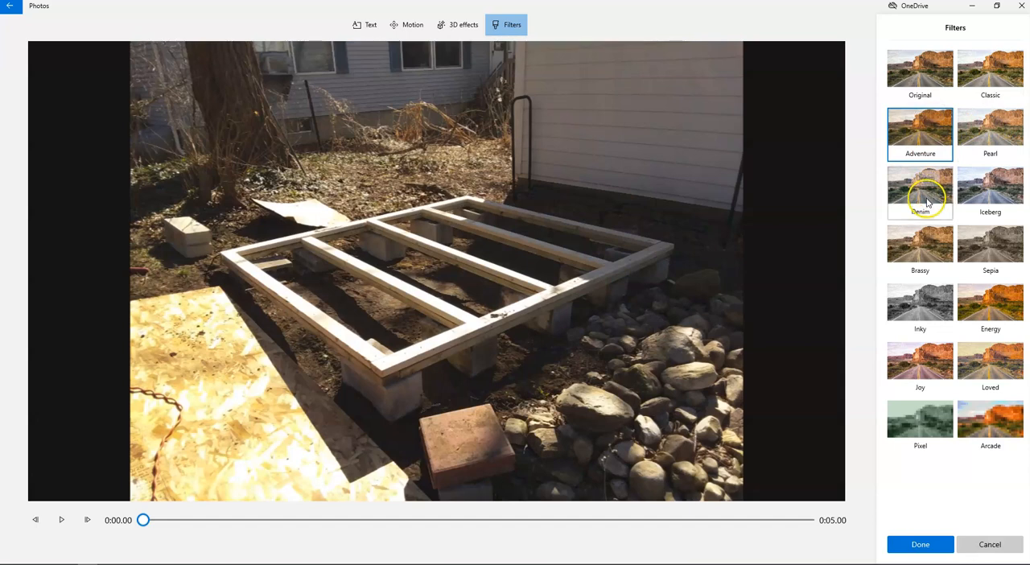
pyautogui.click(919, 193)
pyautogui.click(932, 292)
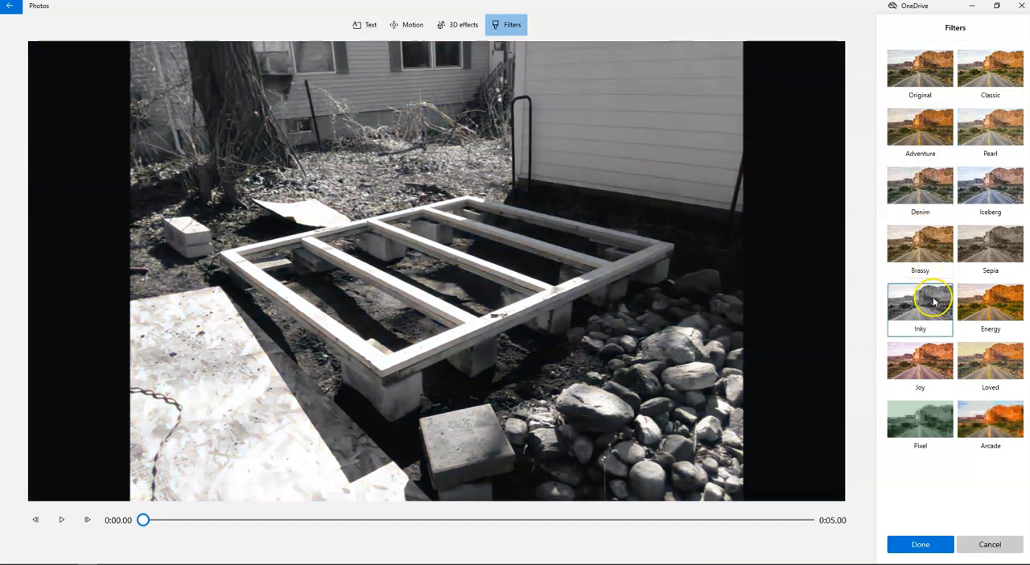
pyautogui.click(980, 306)
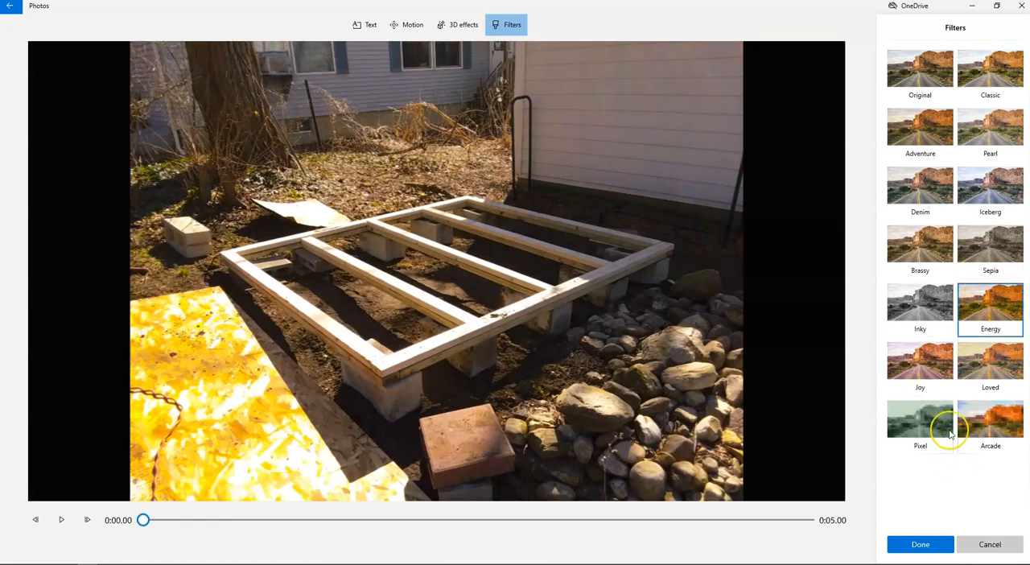
pyautogui.click(920, 374)
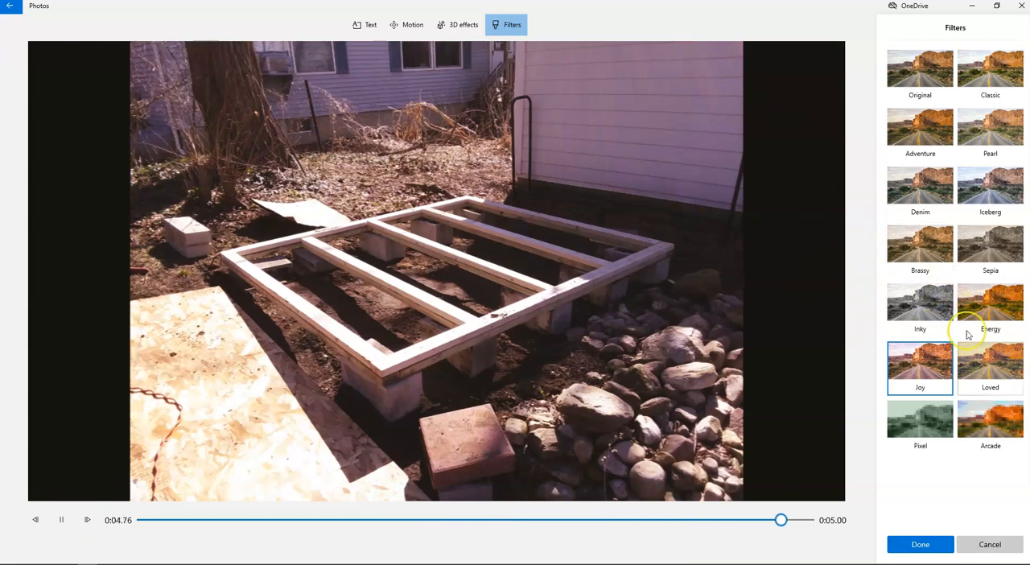
pyautogui.click(922, 545)
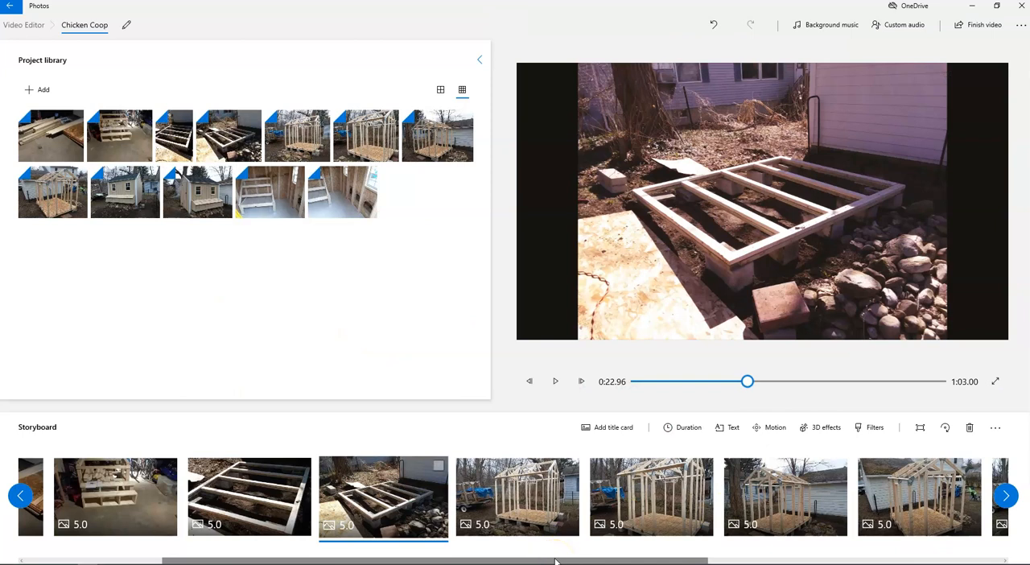
# Step: Add a new title card and move it to the end of the storyboard, after the last interior photo
pyautogui.moveTo(557, 562); pyautogui.dragTo(849, 561)
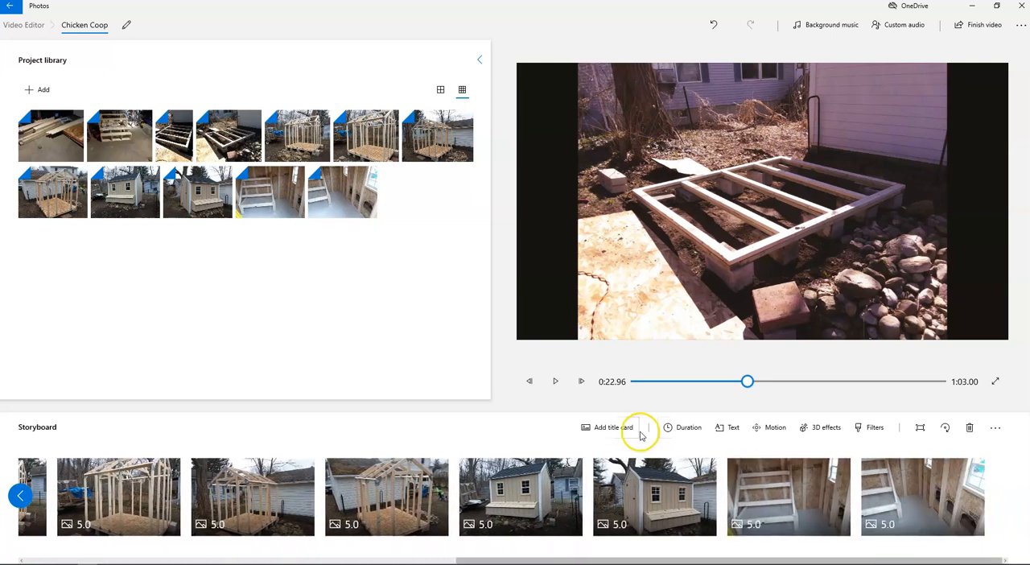
pyautogui.click(614, 427)
pyautogui.moveTo(379, 561); pyautogui.dragTo(150, 561)
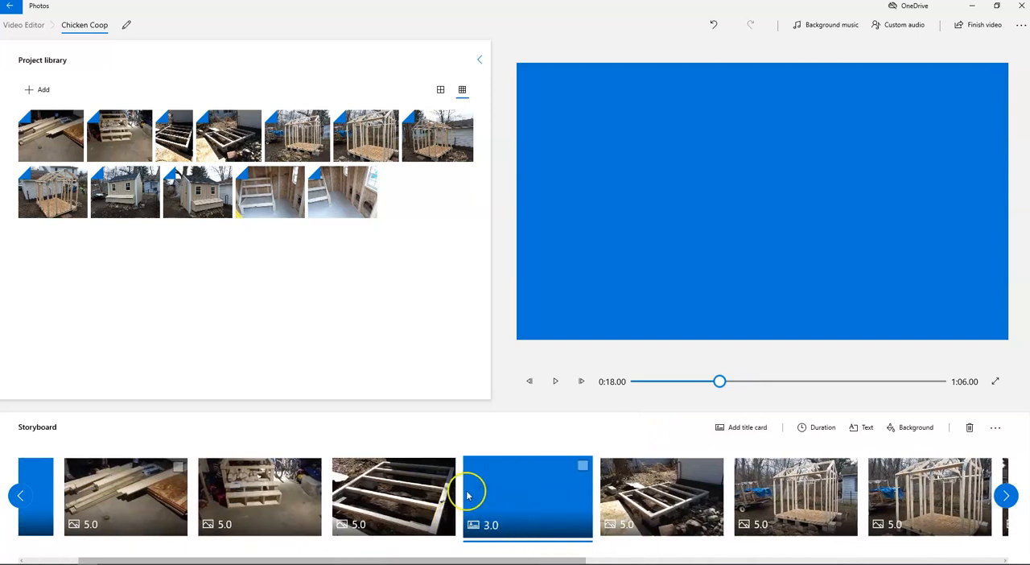
pyautogui.moveTo(534, 527); pyautogui.dragTo(1017, 510)
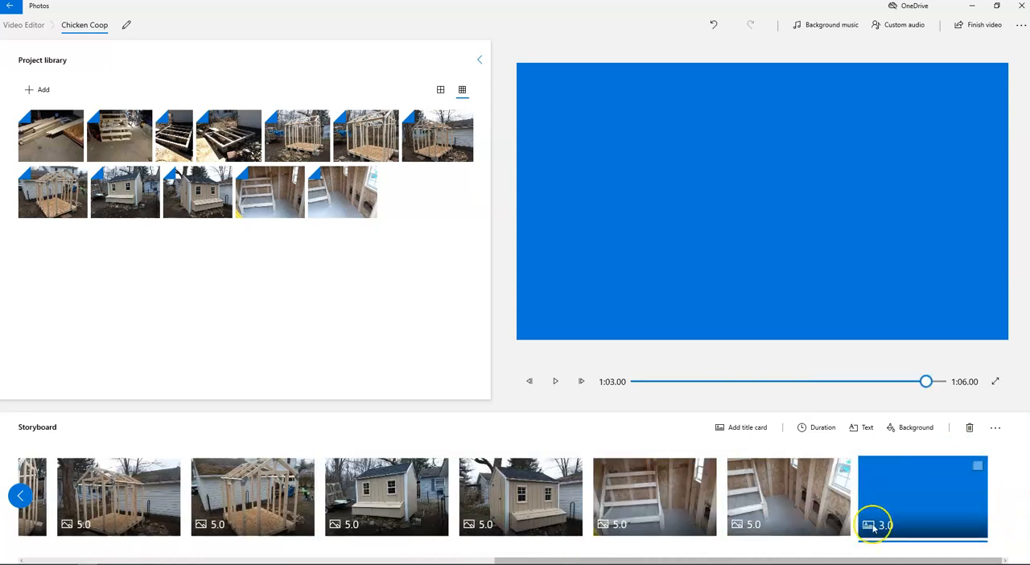
# Step: Give the closing title card the text THE END in the Pixel animated style
pyautogui.click(862, 427)
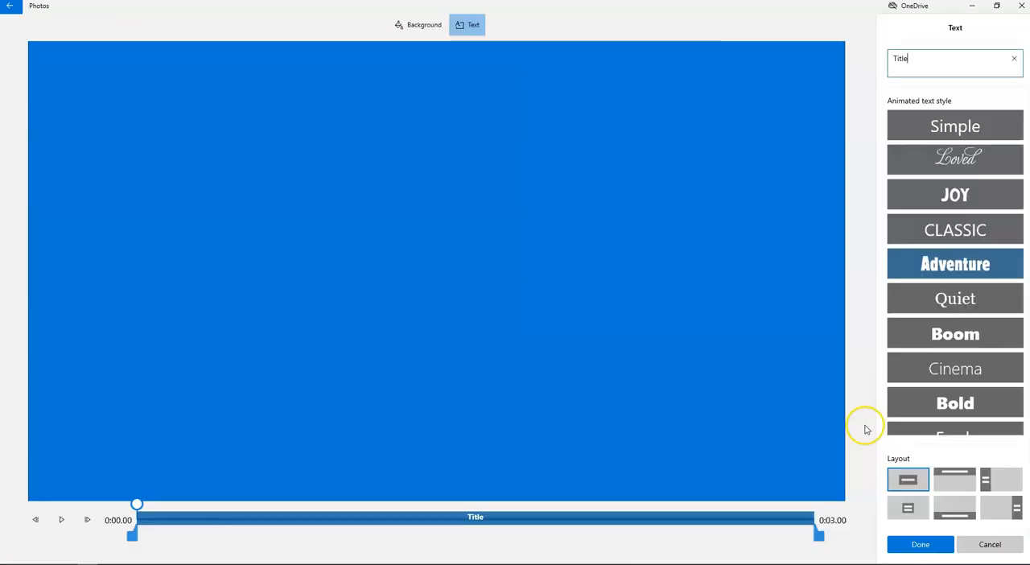
pyautogui.scroll(-5, 989, 331)
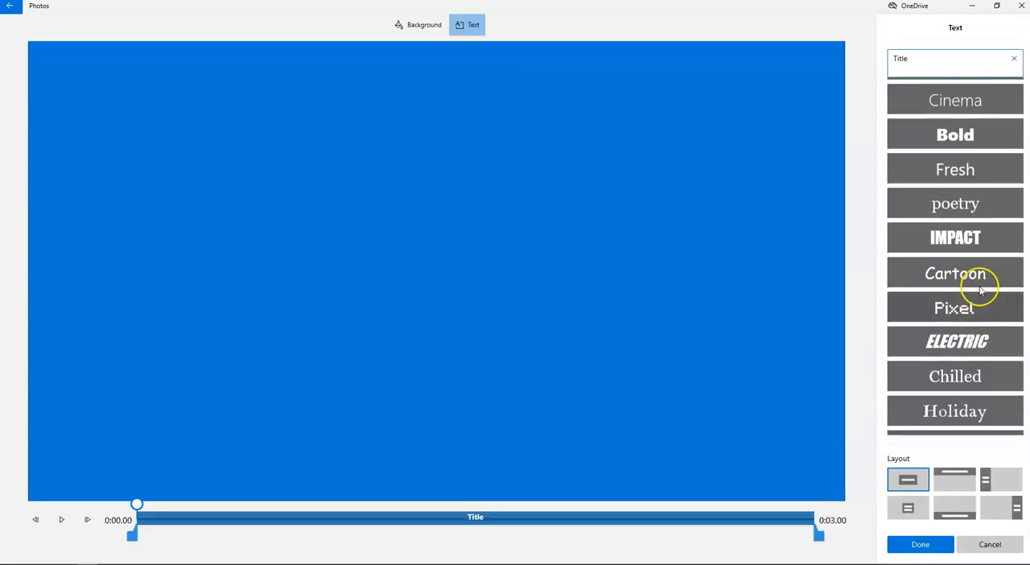
pyautogui.click(958, 307)
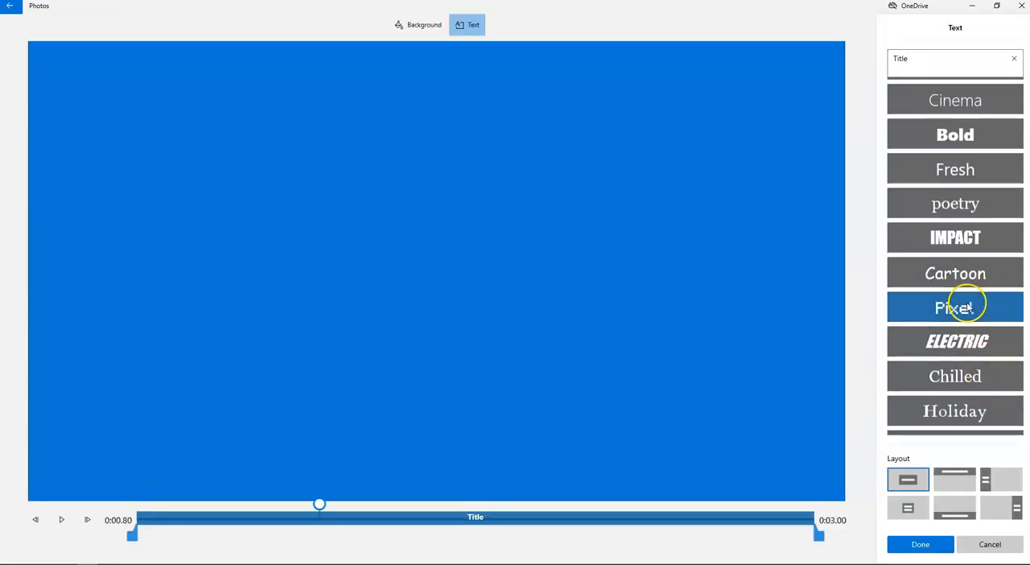
pyautogui.click(941, 61)
pyautogui.write('THE END')
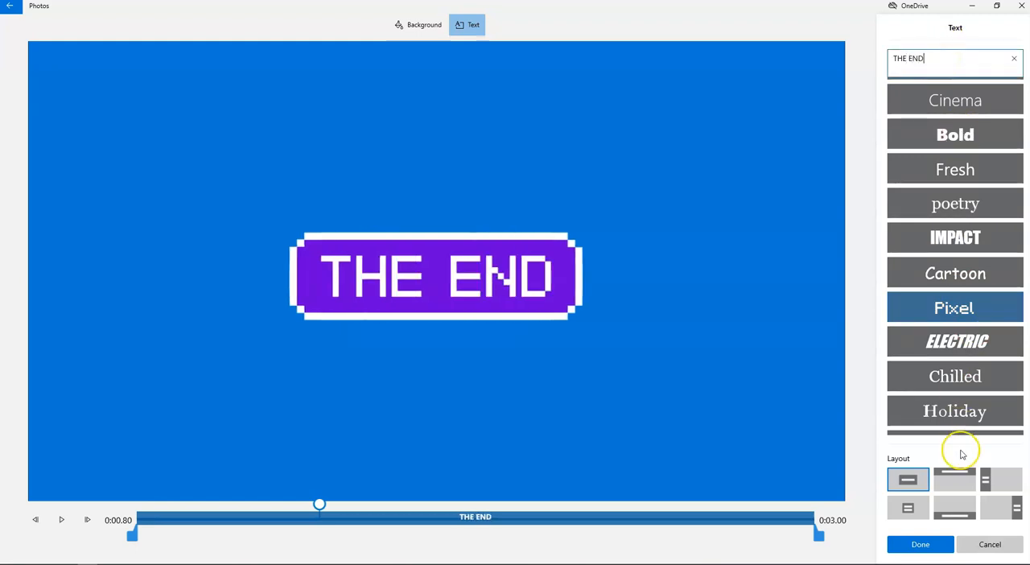
pyautogui.click(921, 546)
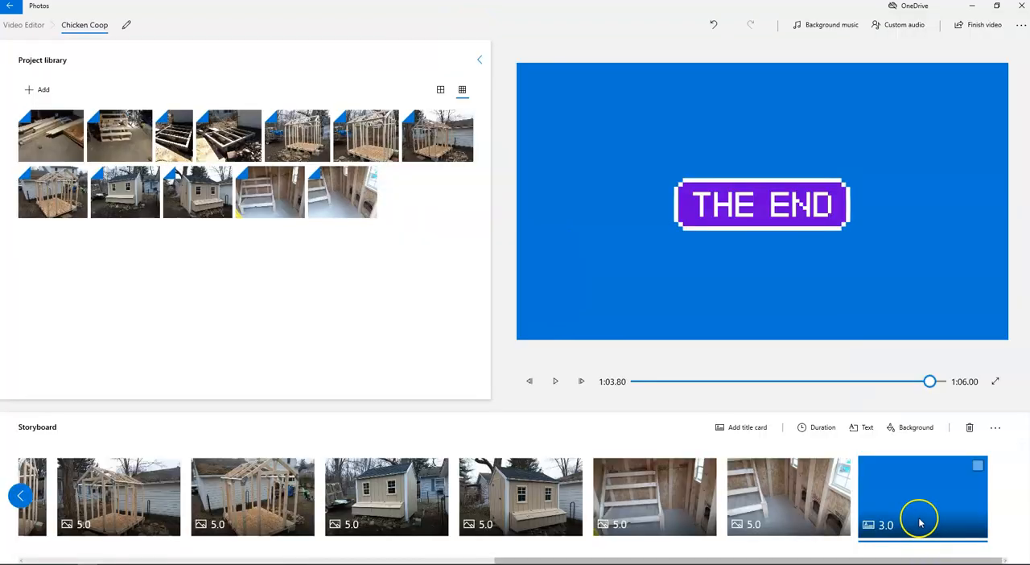
# Step: Preview the opening title card and first lumber photo, and return the playhead to the start of the video
pyautogui.moveTo(910, 561); pyautogui.dragTo(440, 562)
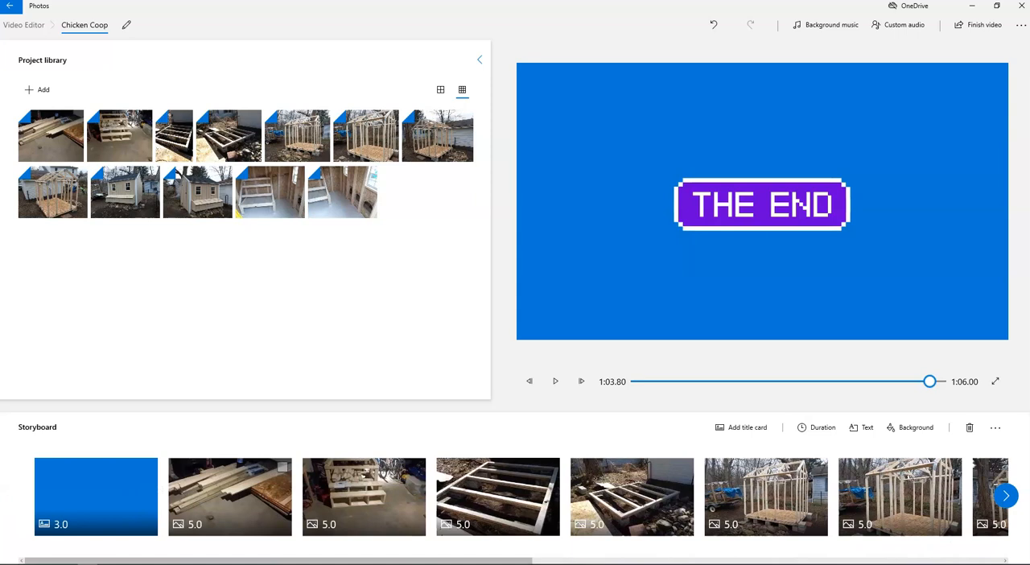
pyautogui.moveTo(929, 382); pyautogui.dragTo(598, 396)
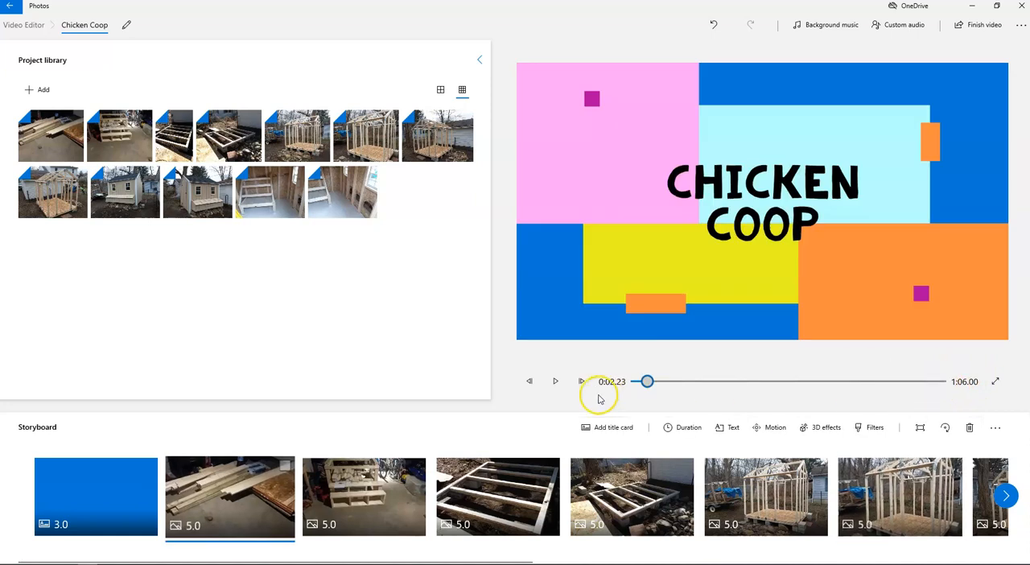
pyautogui.click(555, 382)
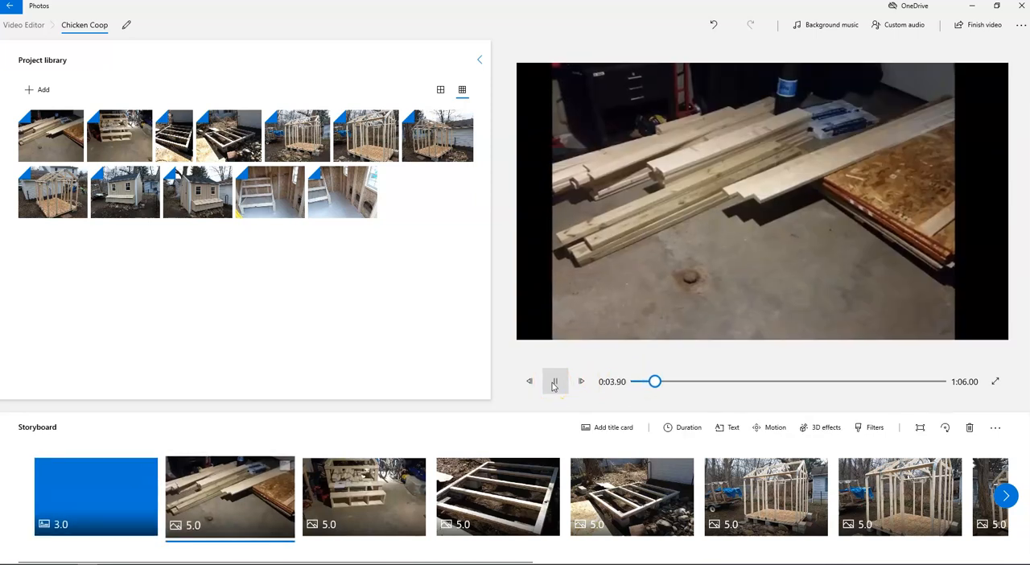
pyautogui.click(553, 384)
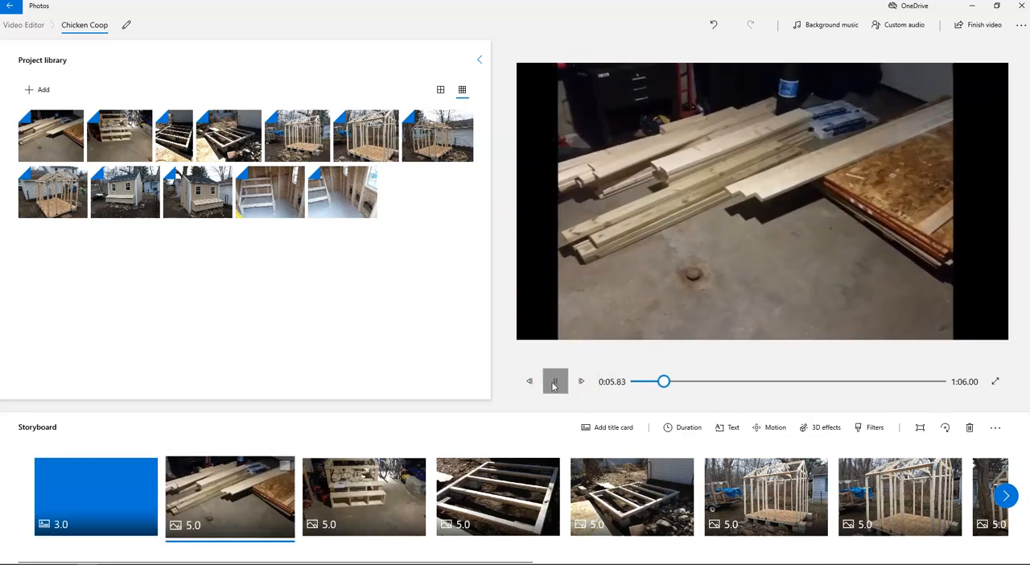
pyautogui.moveTo(663, 381); pyautogui.dragTo(623, 388)
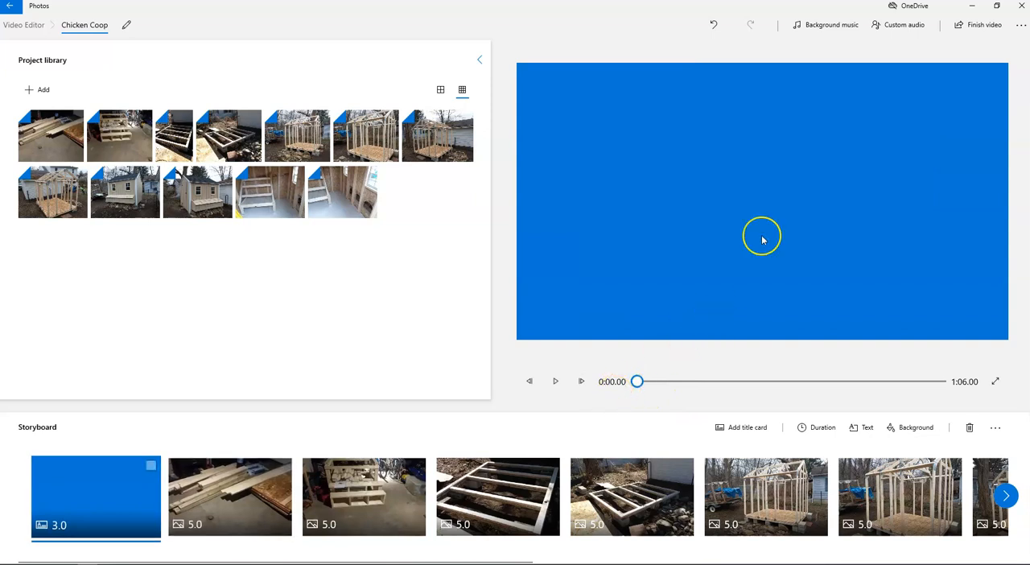
# Step: Browse the background music tracks and apply Amplified, and open the custom audio options
pyautogui.click(841, 33)
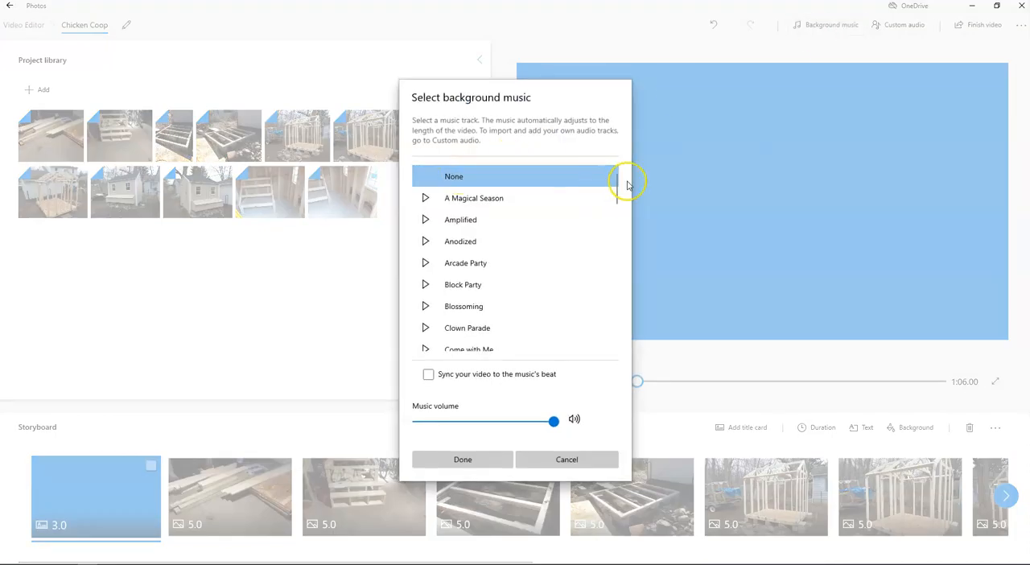
pyautogui.scroll(-3, 563, 262)
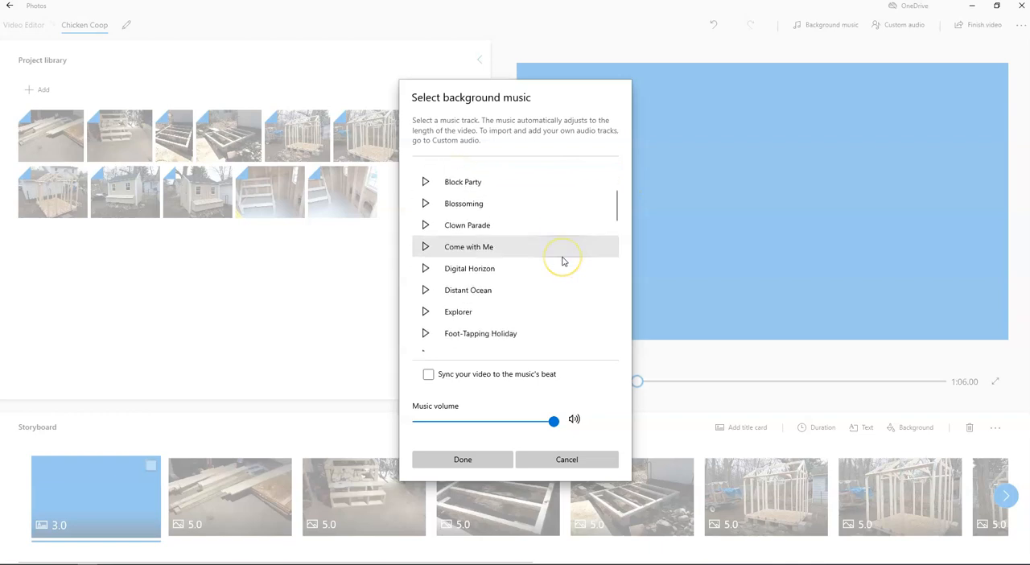
pyautogui.scroll(3, 563, 260)
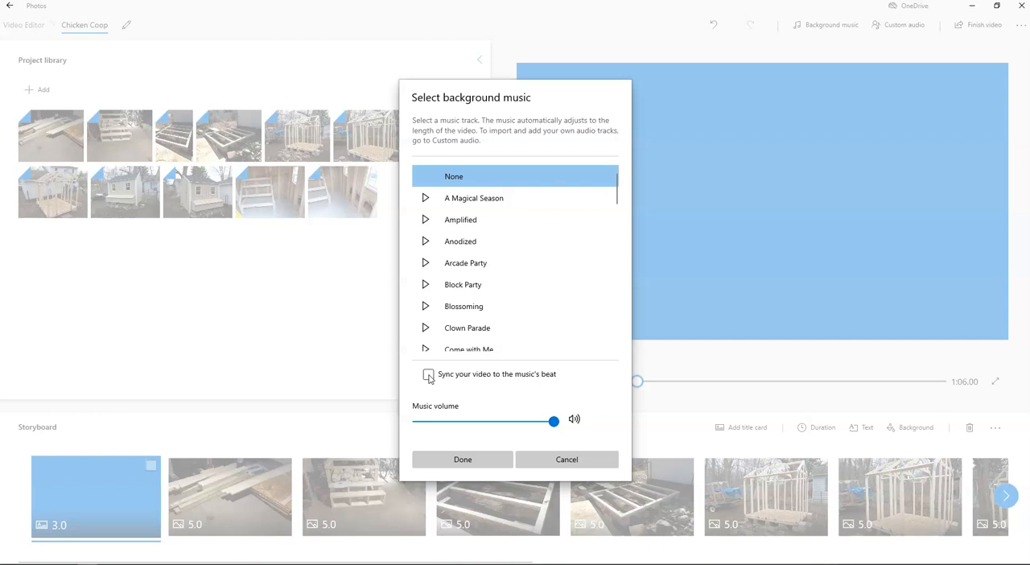
pyautogui.click(501, 220)
pyautogui.click(479, 468)
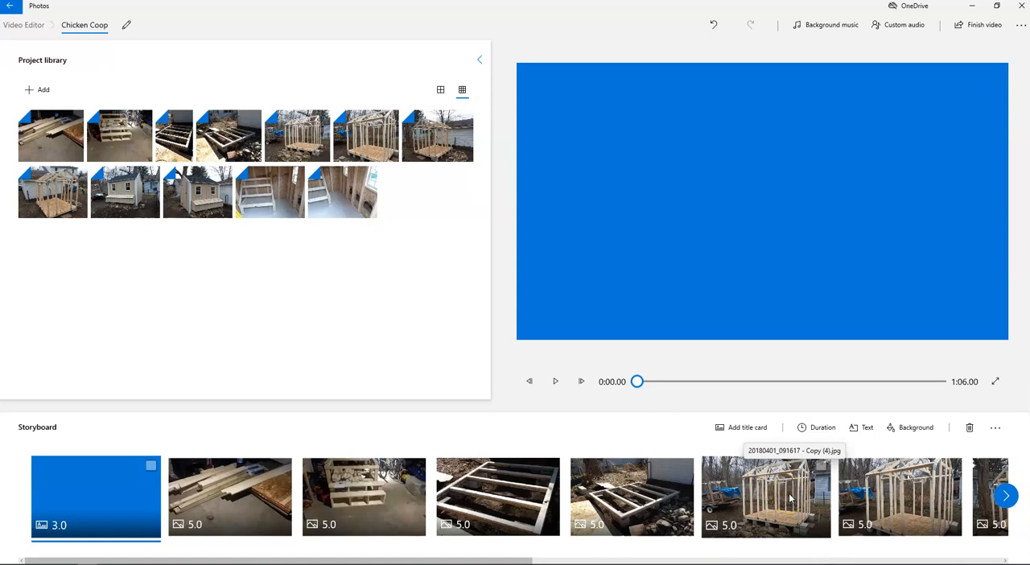
pyautogui.click(896, 29)
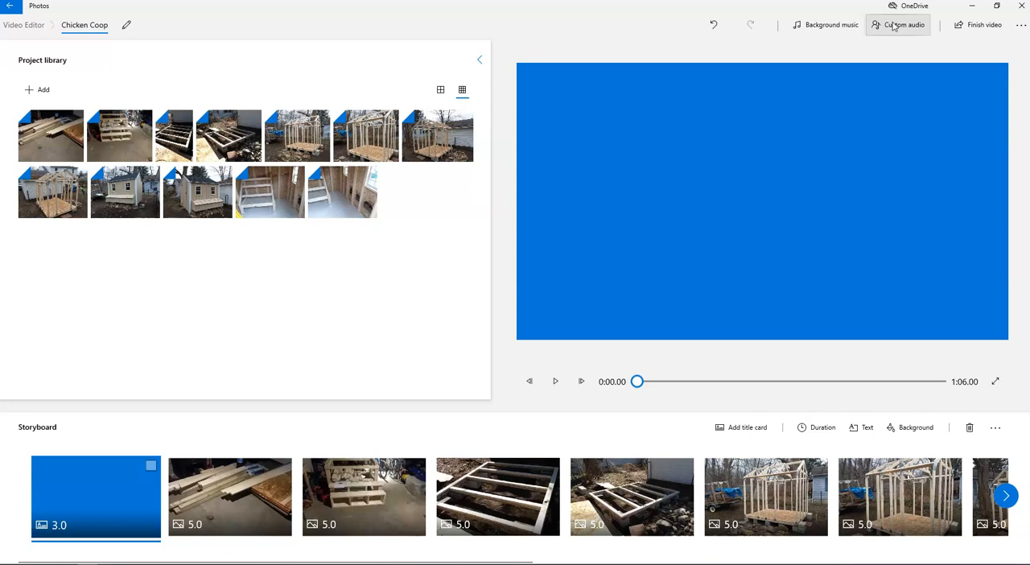
# Step: Export the finished video at High 1080p quality as Chicken Coop.mp4 in the VIDEO PROJECT folder on the Desktop
pyautogui.click(991, 32)
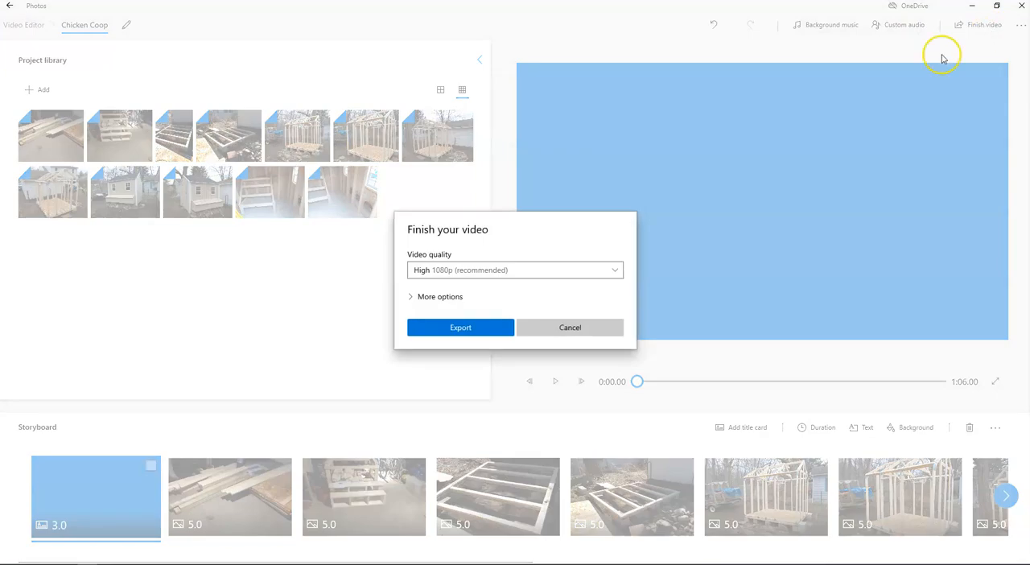
pyautogui.click(488, 272)
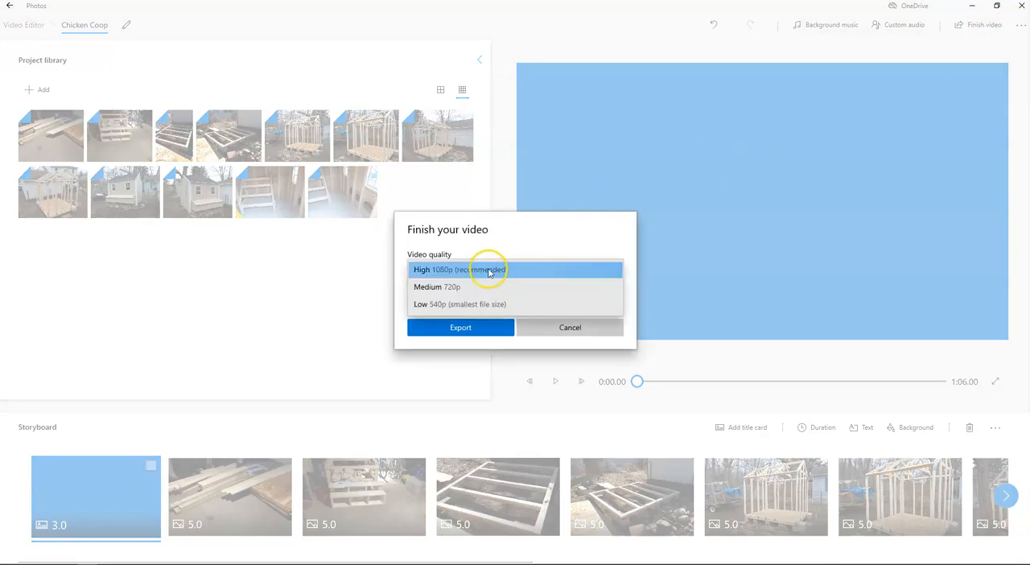
pyautogui.click(474, 272)
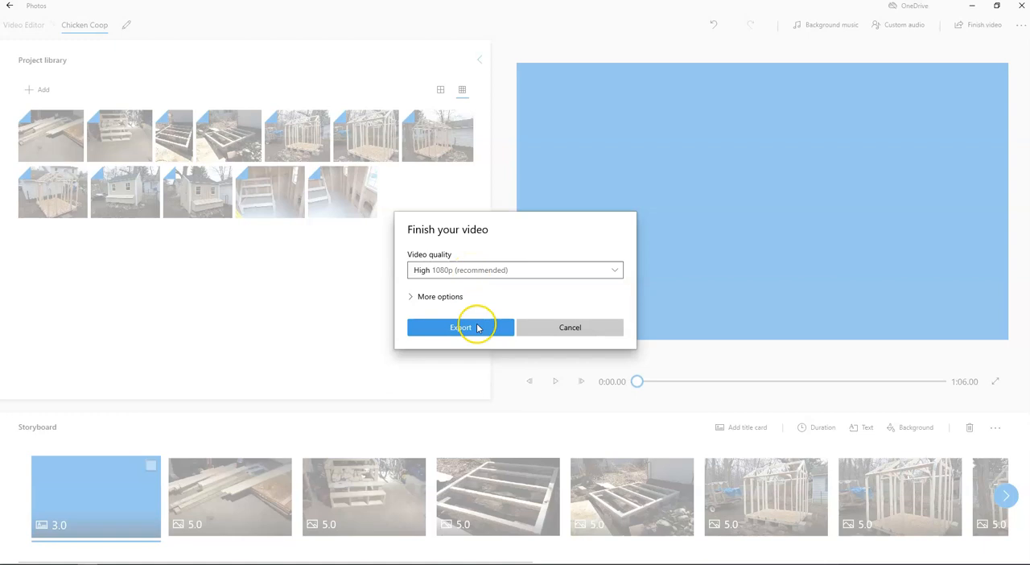
pyautogui.click(478, 328)
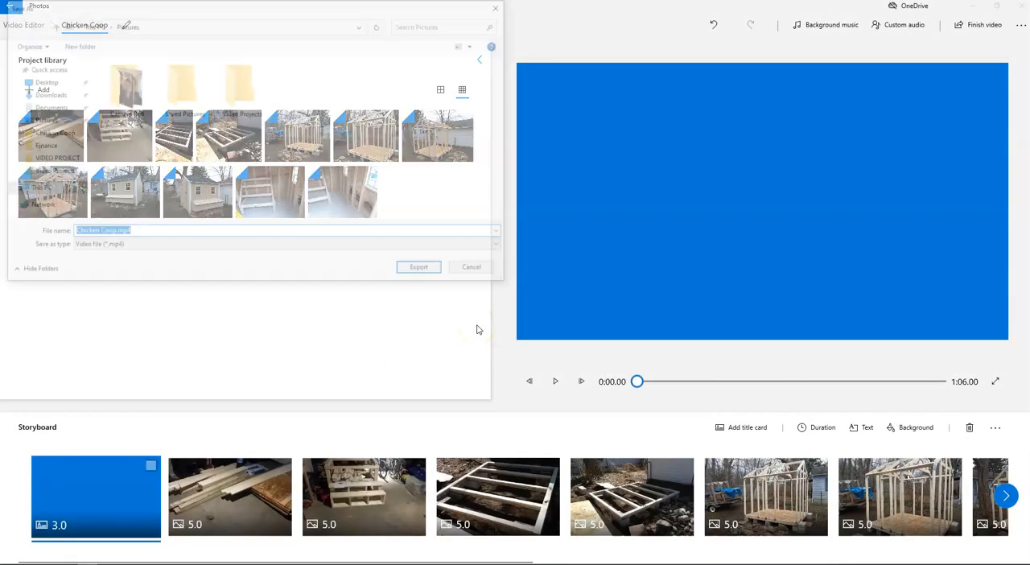
pyautogui.click(41, 81)
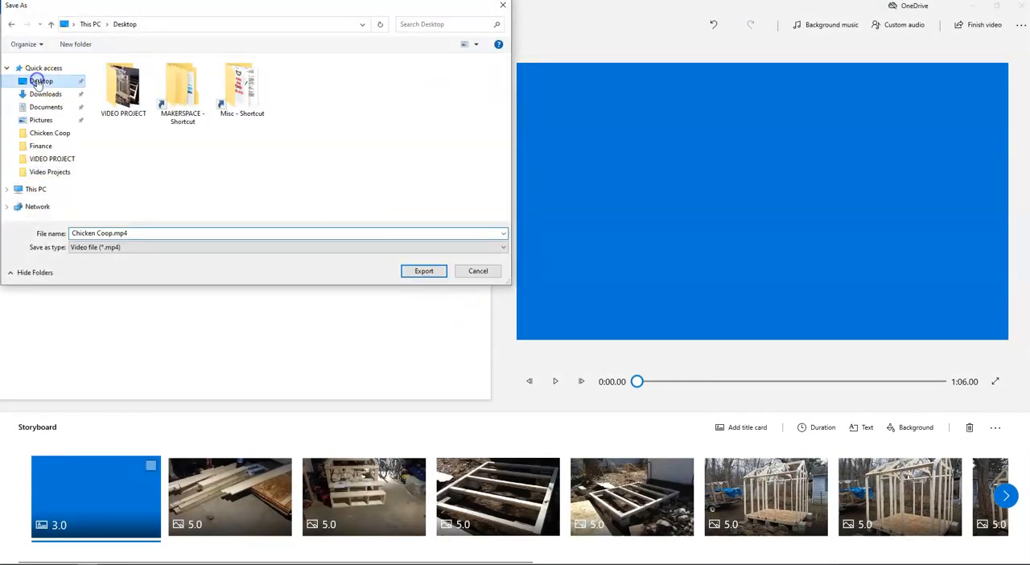
pyautogui.doubleClick(132, 102)
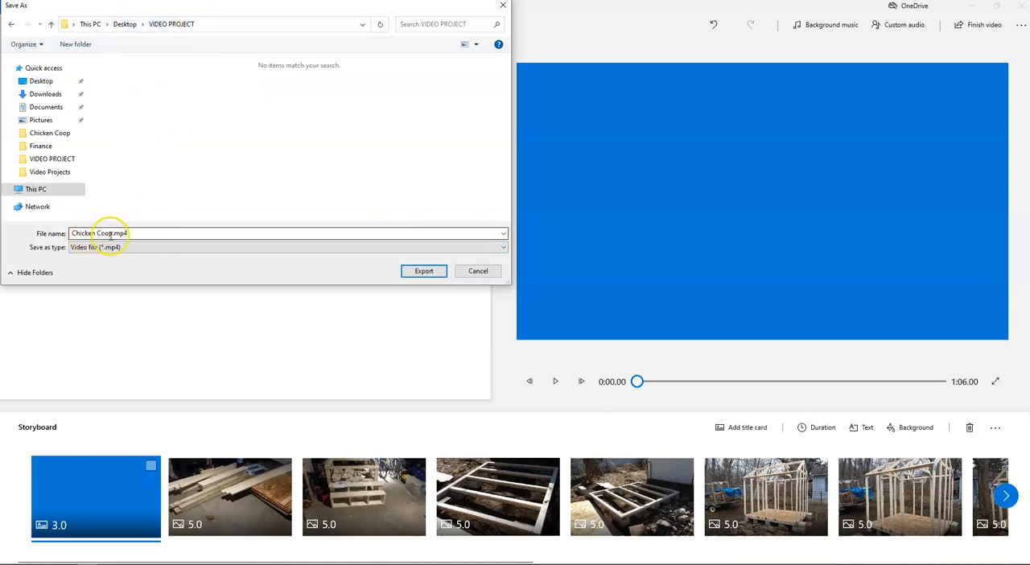
pyautogui.click(424, 271)
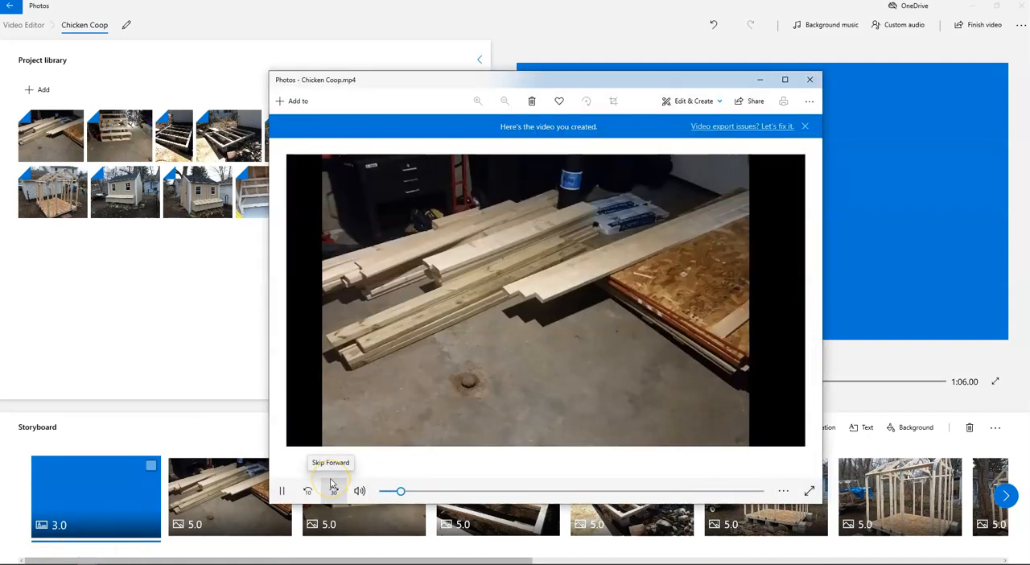
# Step: Pause the playback of the exported Chicken Coop.mp4 and go back to the project's storyboard
pyautogui.click(284, 492)
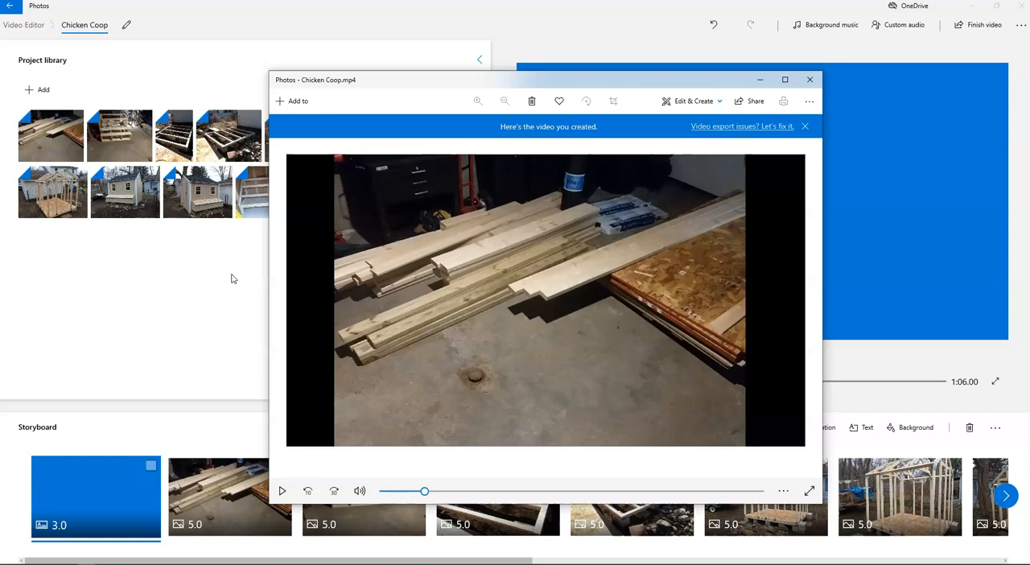
pyautogui.click(22, 555)
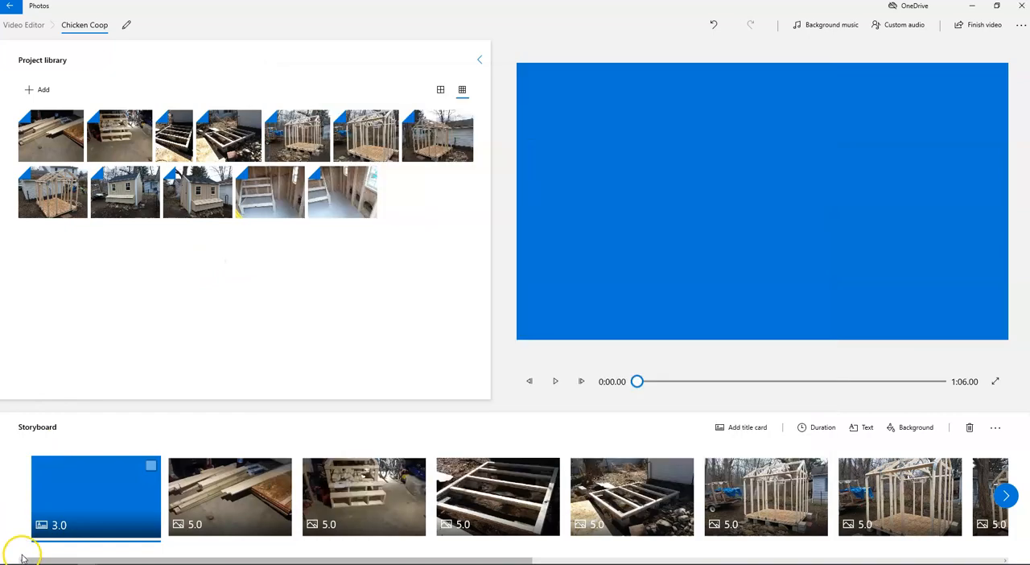